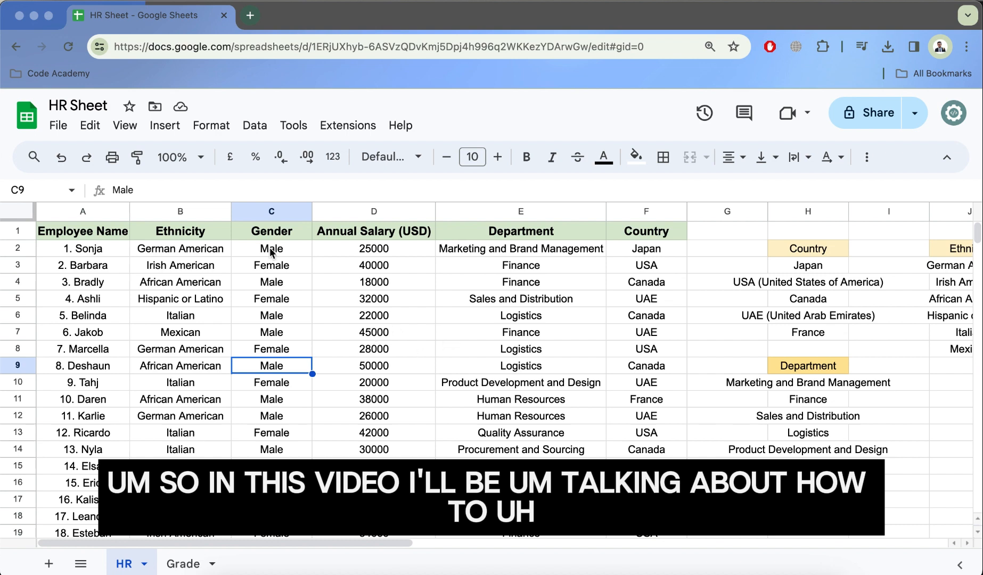
Step: Examine the ethnicity, gender, annual salary and department columns of the HR sheet
{"action": "left_click", "coordinate": [212, 252]}
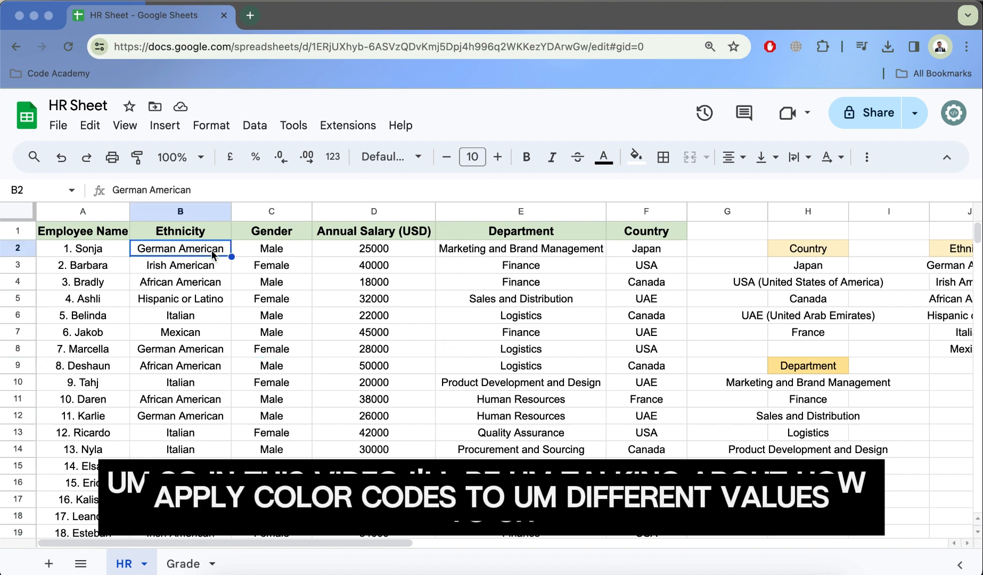
{"action": "key", "text": "super+shift+Down"}
{"action": "scroll", "coordinate": [345, 305], "scroll_direction": "up", "scroll_amount": 2}
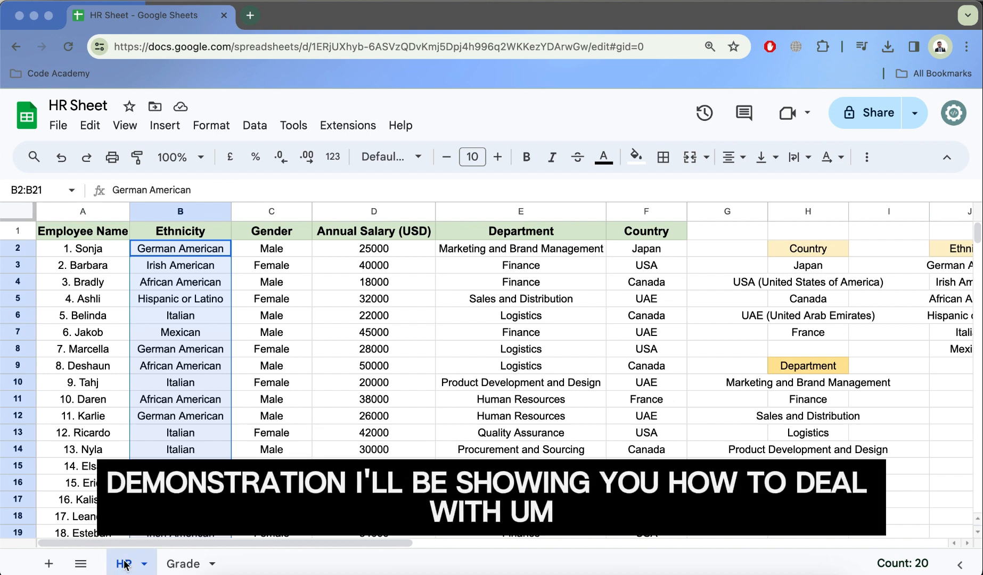
{"action": "left_click", "coordinate": [195, 252]}
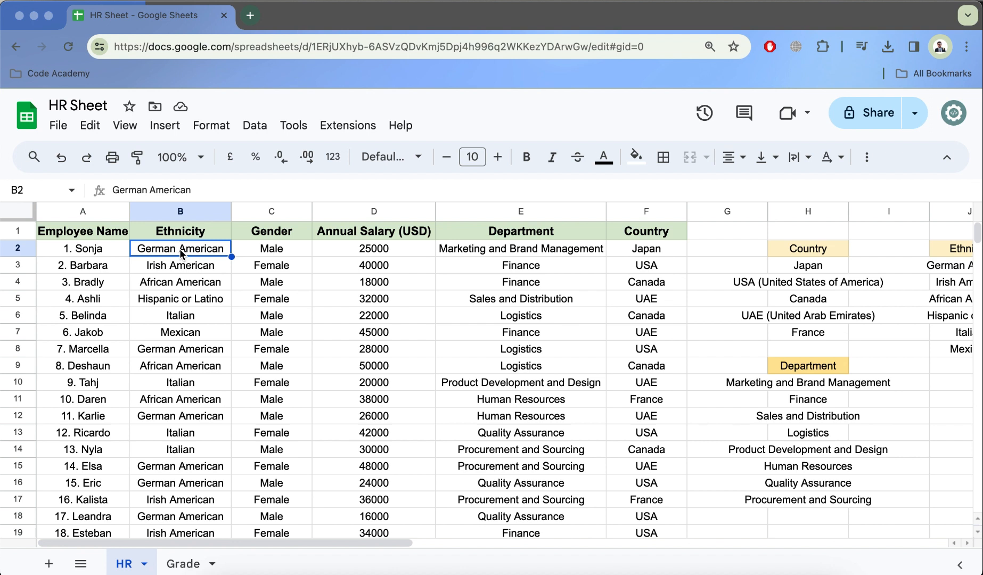
{"action": "key", "text": "Down"}
{"action": "key", "text": "Up"}
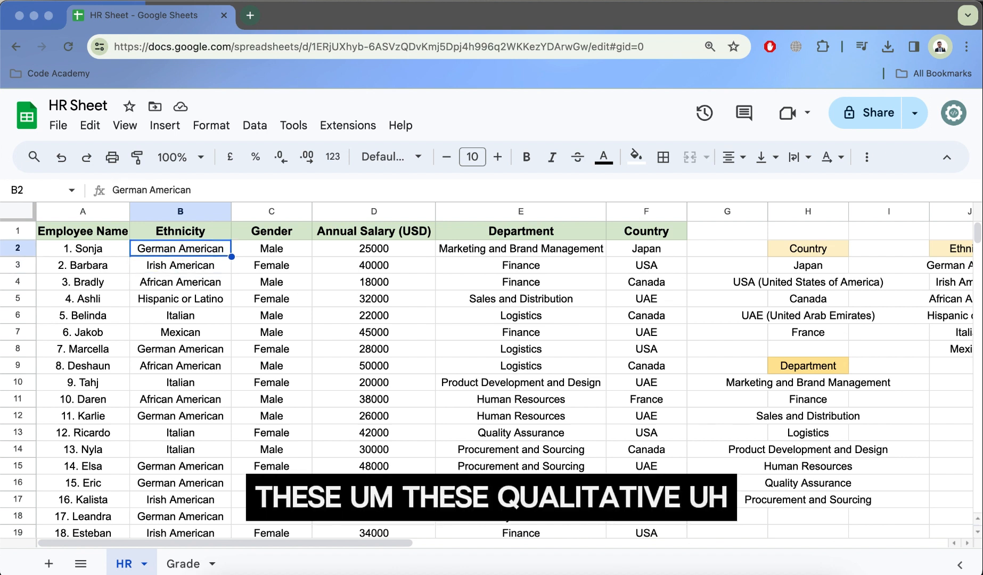
{"action": "key", "text": "Down"}
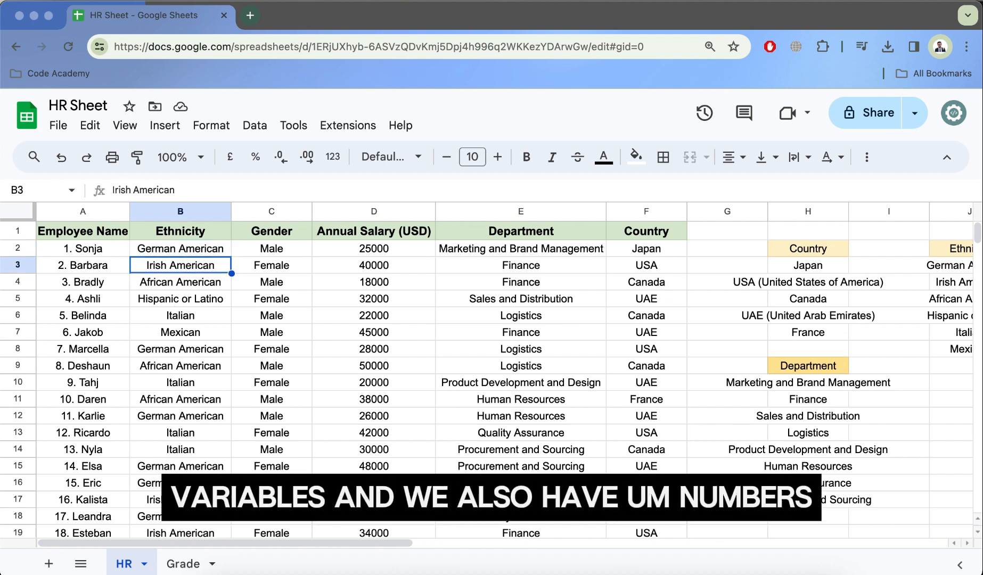
{"action": "key", "text": "Up"}
{"action": "key", "text": "Right"}
{"action": "key", "text": "Right"}
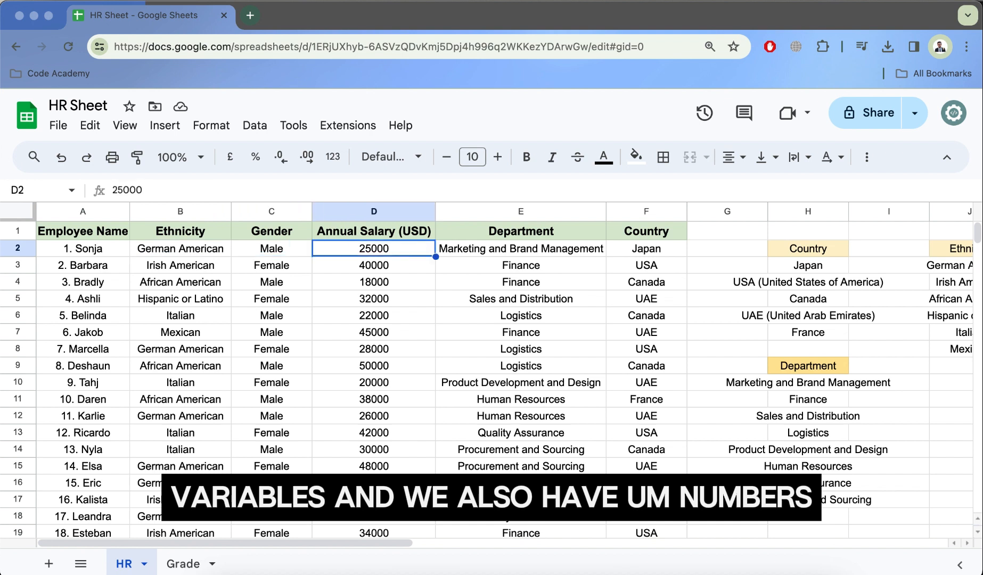
{"action": "key", "text": "Right"}
{"action": "key", "text": "Right"}
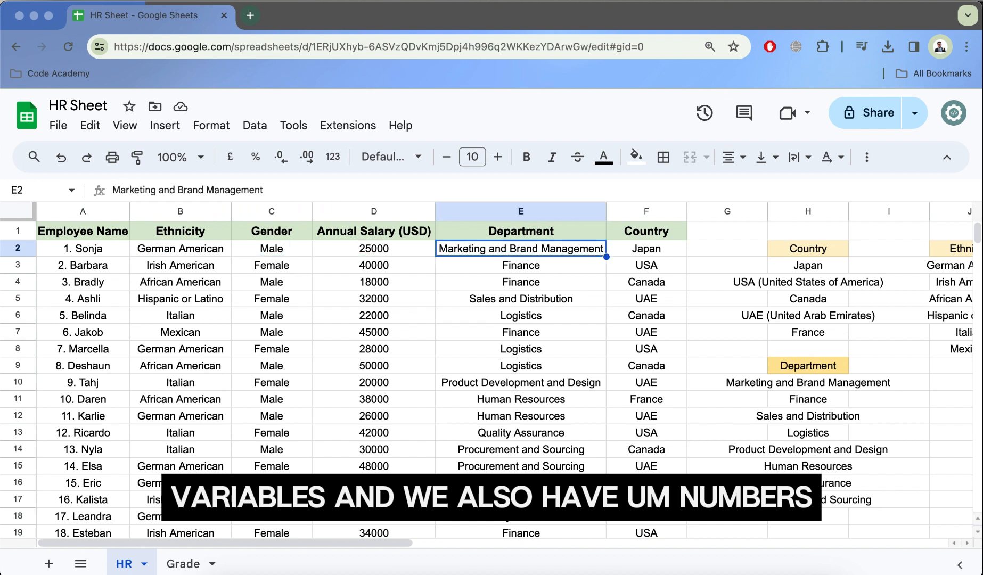
{"action": "key", "text": "Left"}
{"action": "key", "text": "Left"}
{"action": "key", "text": "Left"}
{"action": "key", "text": "Left"}
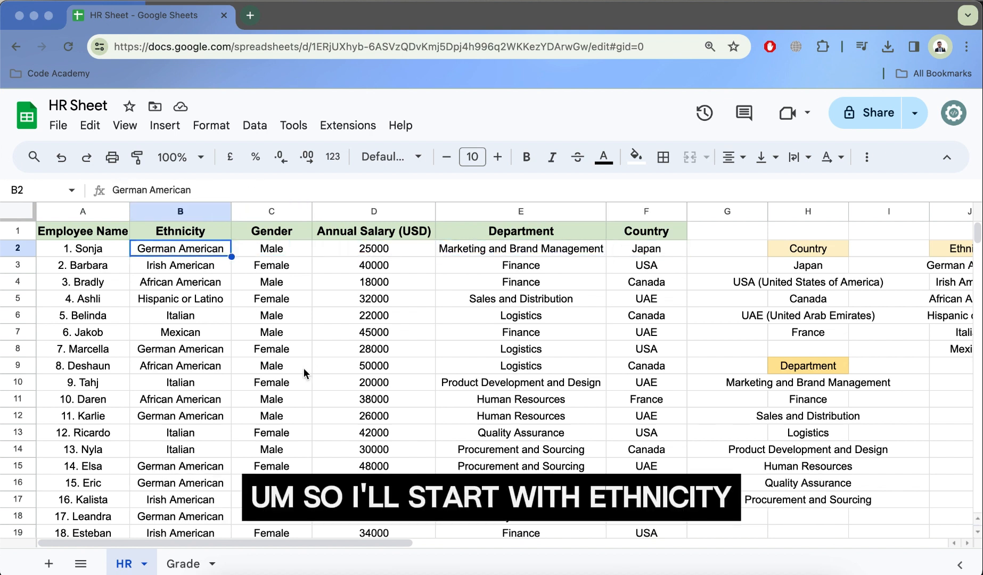
Step: Compare the Ethnicity column with the separate list of unique ethnicities in J2:J8
{"action": "left_click", "coordinate": [170, 236]}
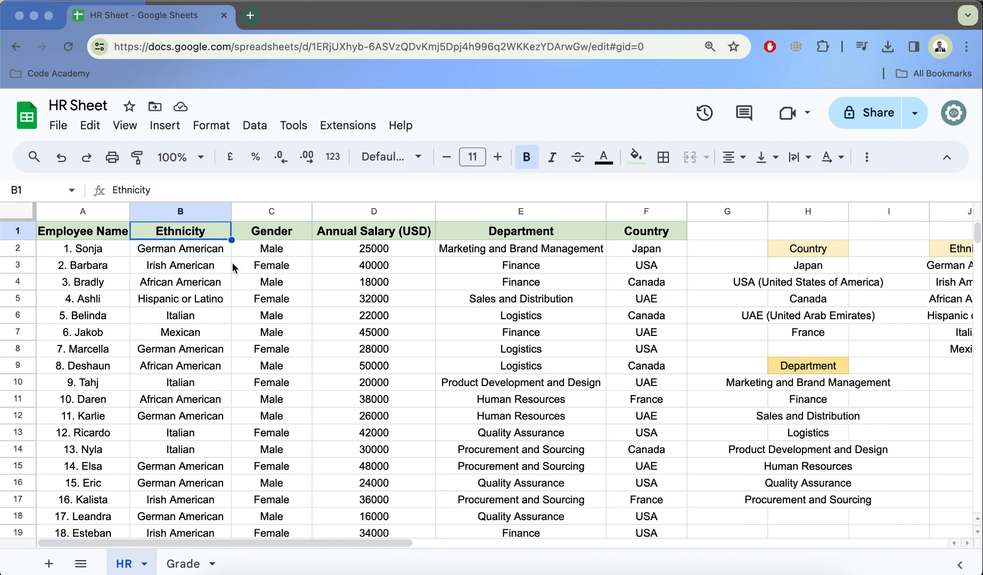
{"action": "left_click", "coordinate": [196, 253]}
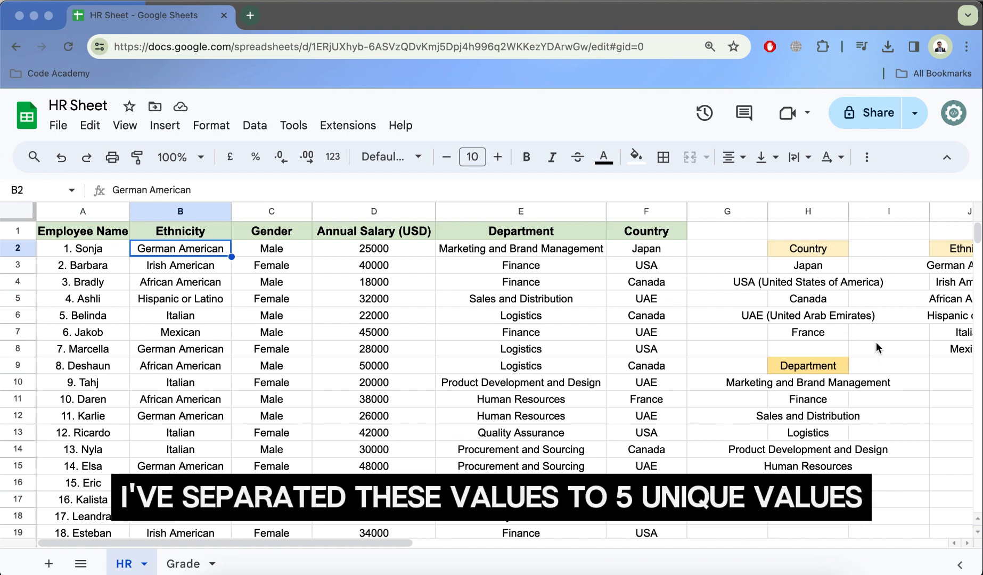
{"action": "scroll", "coordinate": [876, 342], "scroll_direction": "right", "scroll_amount": 3}
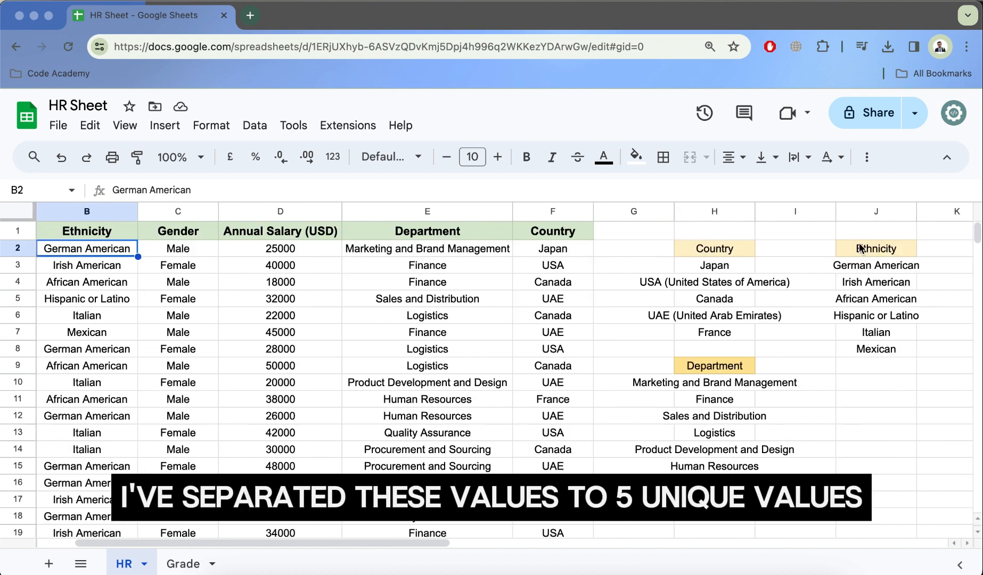
{"action": "left_click_drag", "start_coordinate": [860, 248], "coordinate": [871, 349]}
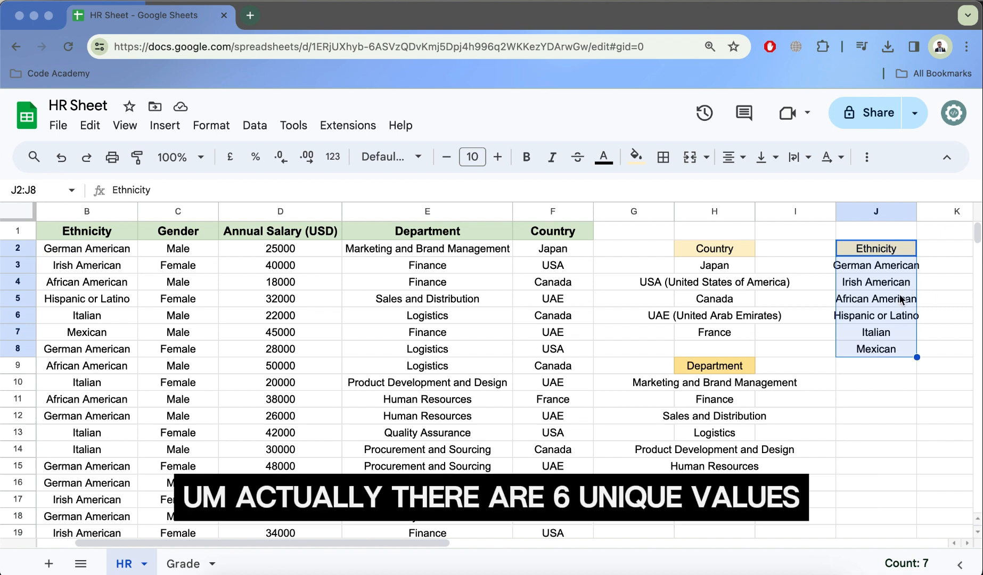
{"action": "scroll", "coordinate": [413, 330], "scroll_direction": "left", "scroll_amount": 3}
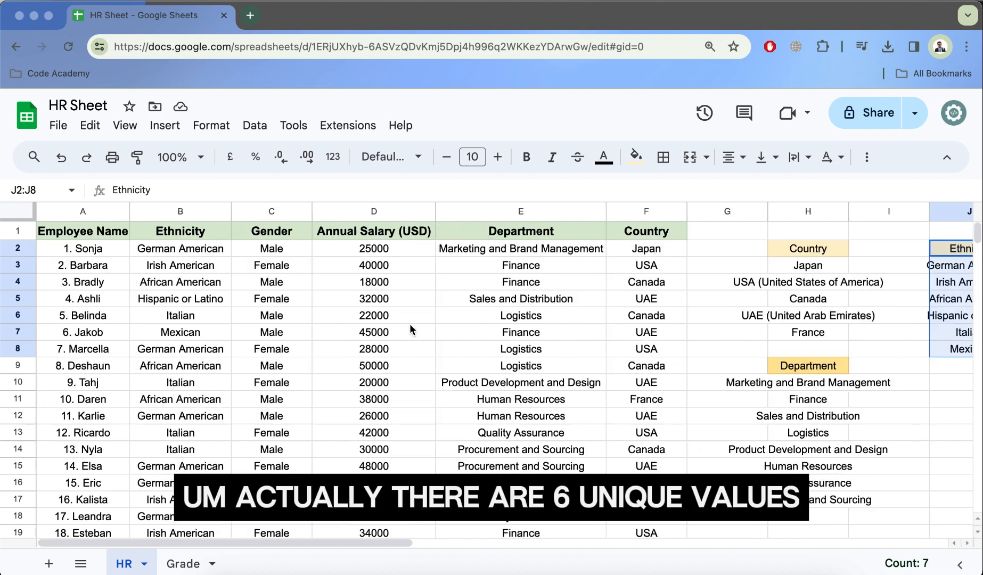
Step: Start a conditional formatting rule for the ethnicity values in B2:B21
{"action": "left_click", "coordinate": [191, 255]}
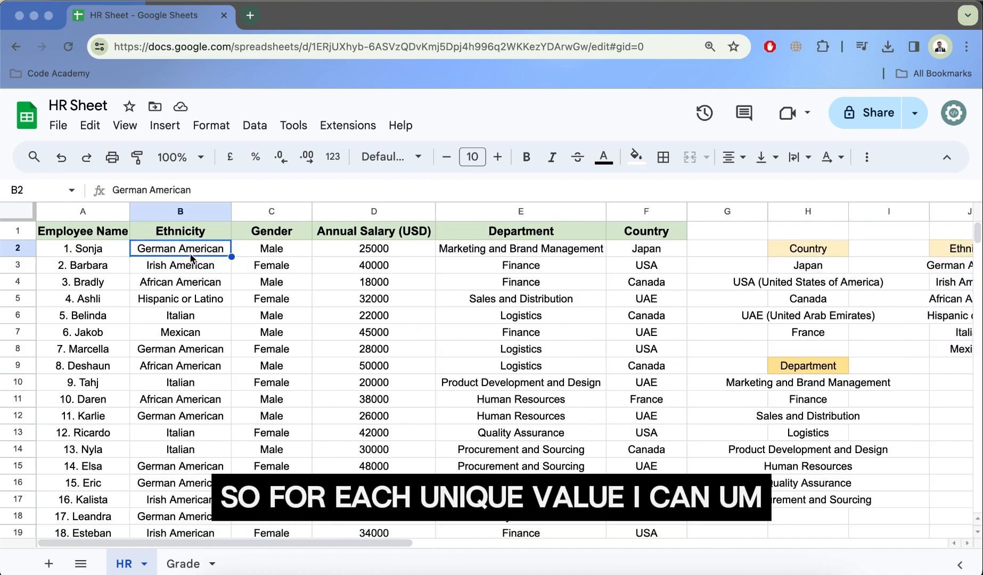
{"action": "key", "text": "super+shift+Down"}
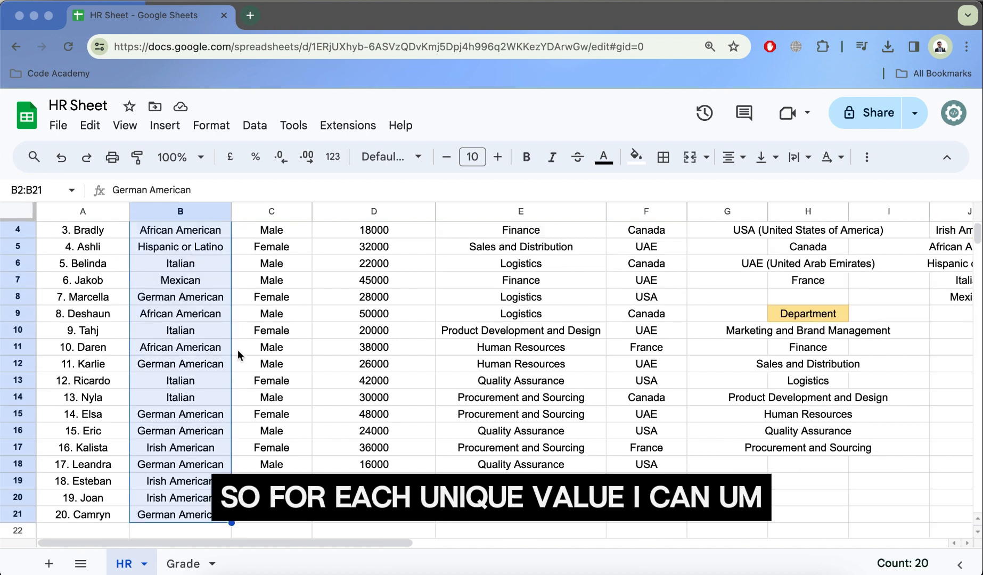
{"action": "scroll", "coordinate": [190, 345], "scroll_direction": "up", "scroll_amount": 1}
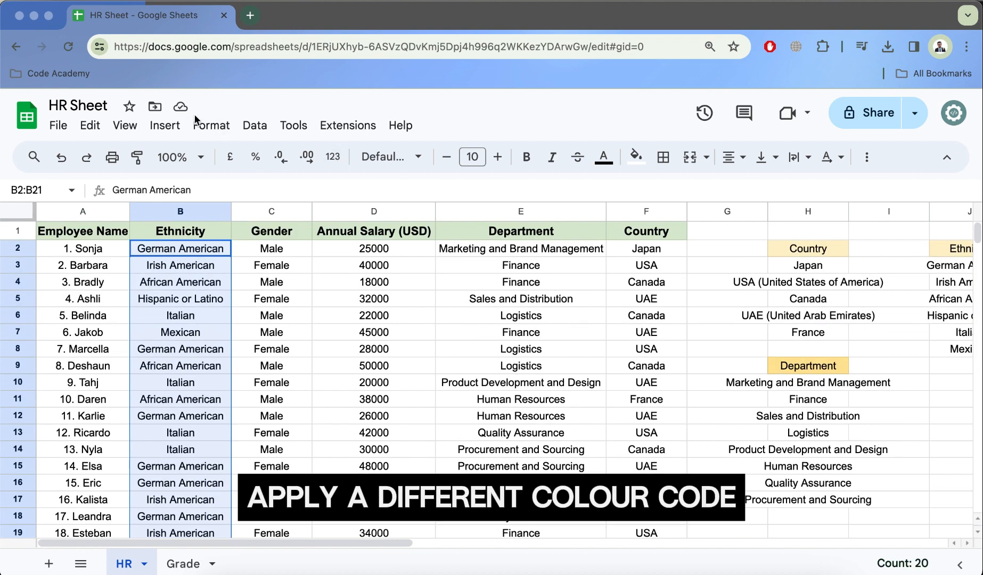
{"action": "left_click", "coordinate": [211, 127]}
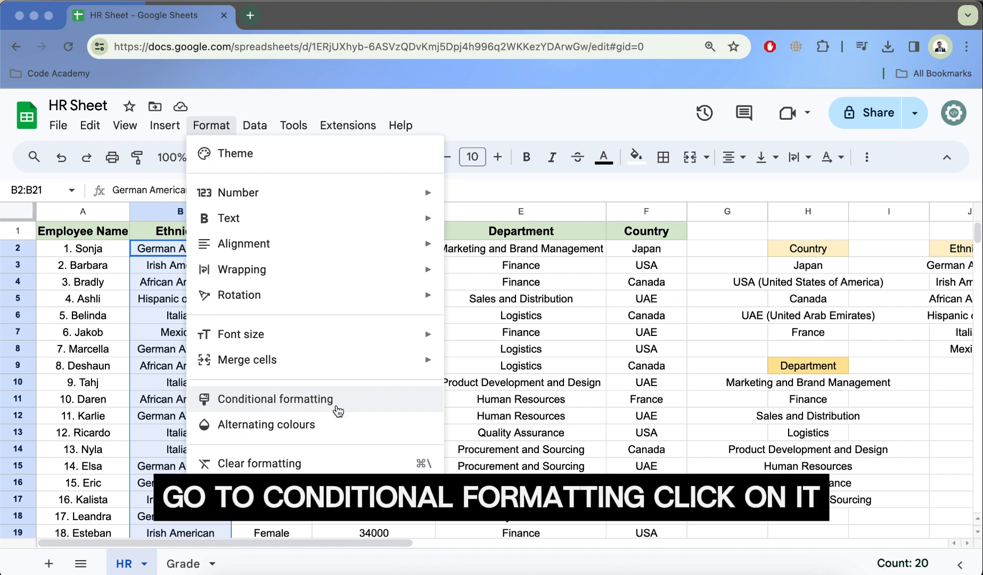
{"action": "left_click", "coordinate": [303, 400]}
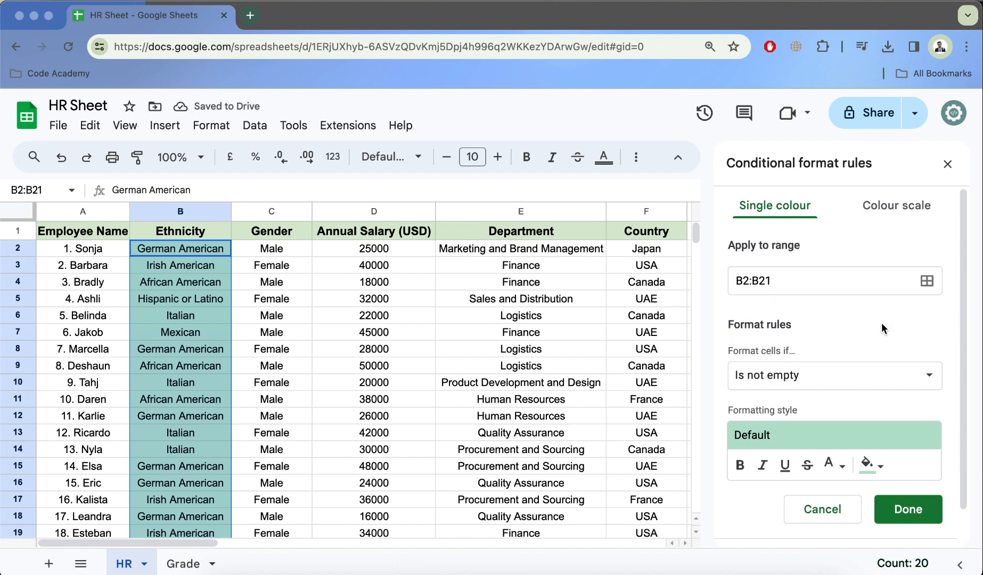
Step: Set the rule's condition to Text contains, with the value German American copied from cell J3
{"action": "scroll", "coordinate": [805, 330], "scroll_direction": "down", "scroll_amount": 1}
{"action": "left_click", "coordinate": [806, 357]}
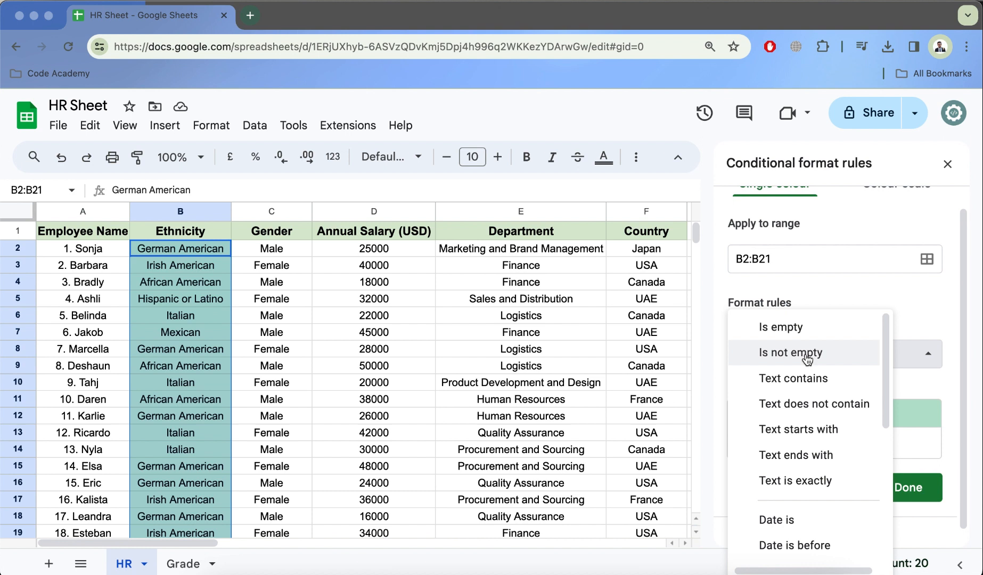
{"action": "left_click", "coordinate": [806, 384]}
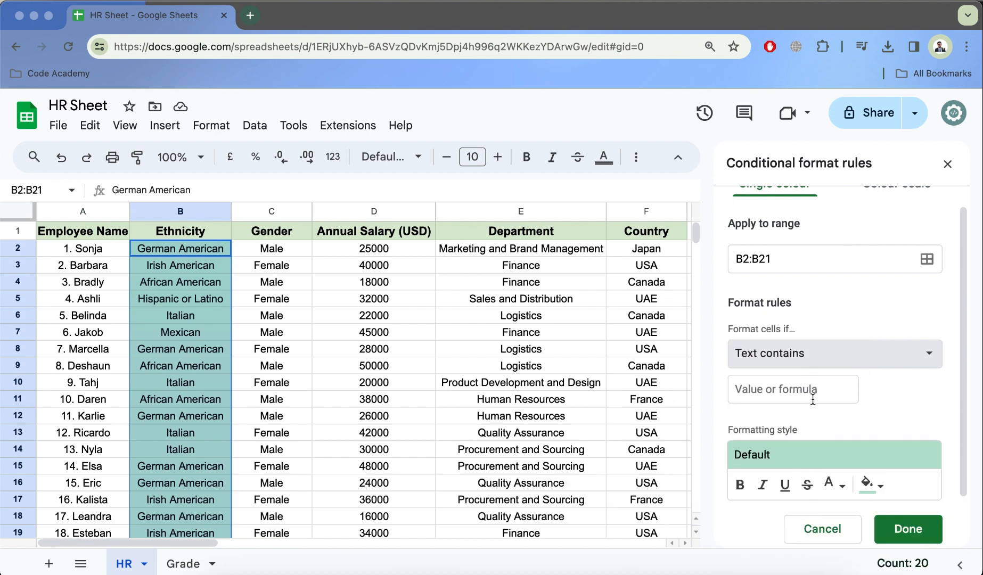
{"action": "left_click", "coordinate": [794, 392]}
{"action": "scroll", "coordinate": [568, 347], "scroll_direction": "right", "scroll_amount": 5}
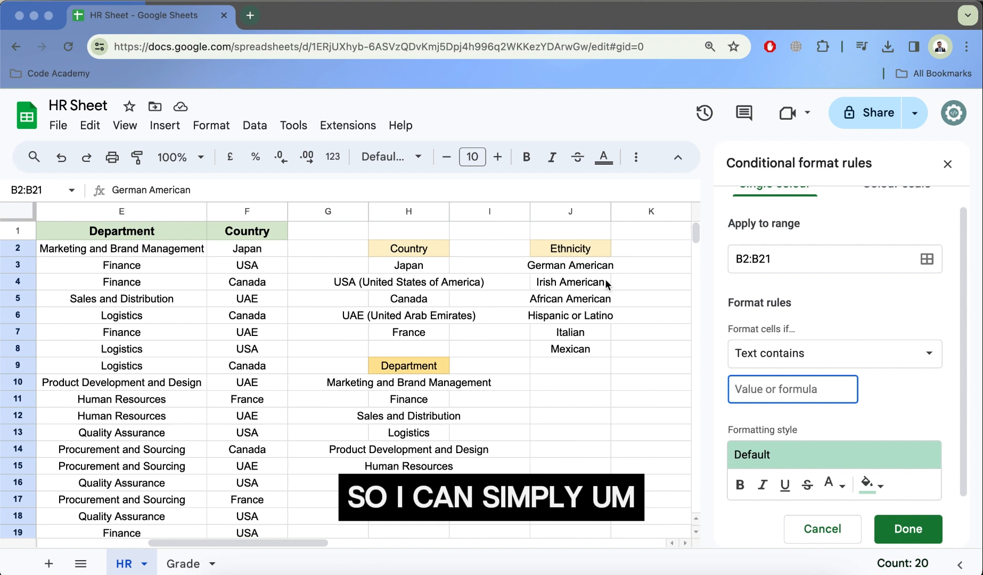
{"action": "left_click", "coordinate": [563, 267]}
{"action": "key", "text": "ctrl+c"}
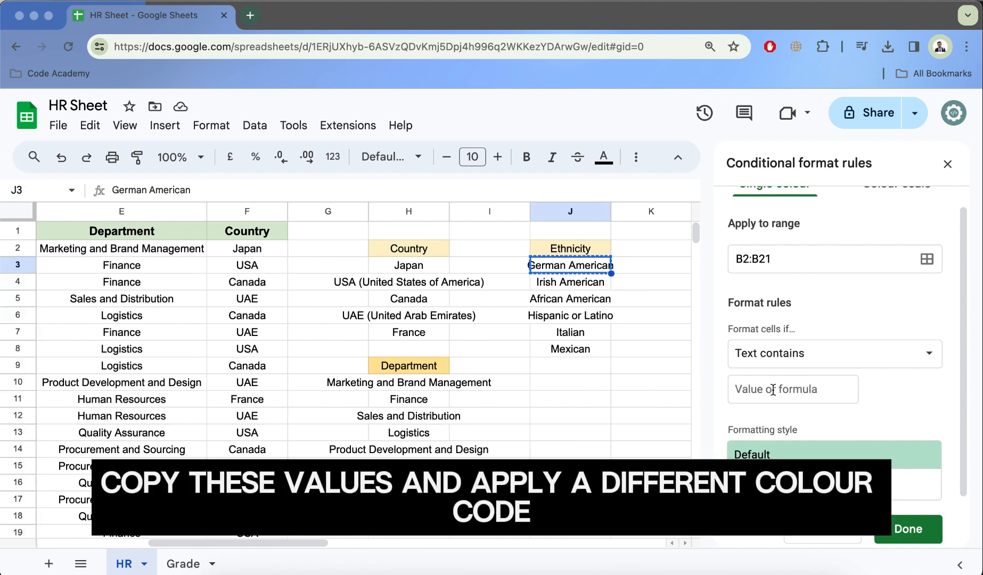
{"action": "left_click", "coordinate": [773, 389]}
{"action": "key", "text": "ctrl+v"}
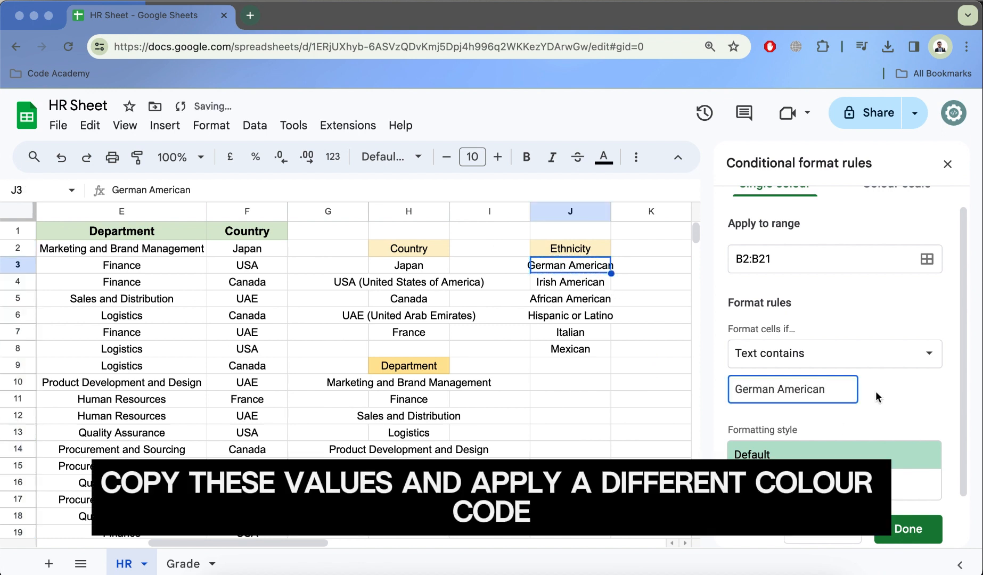
Step: Give the German American rule a bright cyan fill colour and save it
{"action": "scroll", "coordinate": [878, 396], "scroll_direction": "down", "scroll_amount": 2}
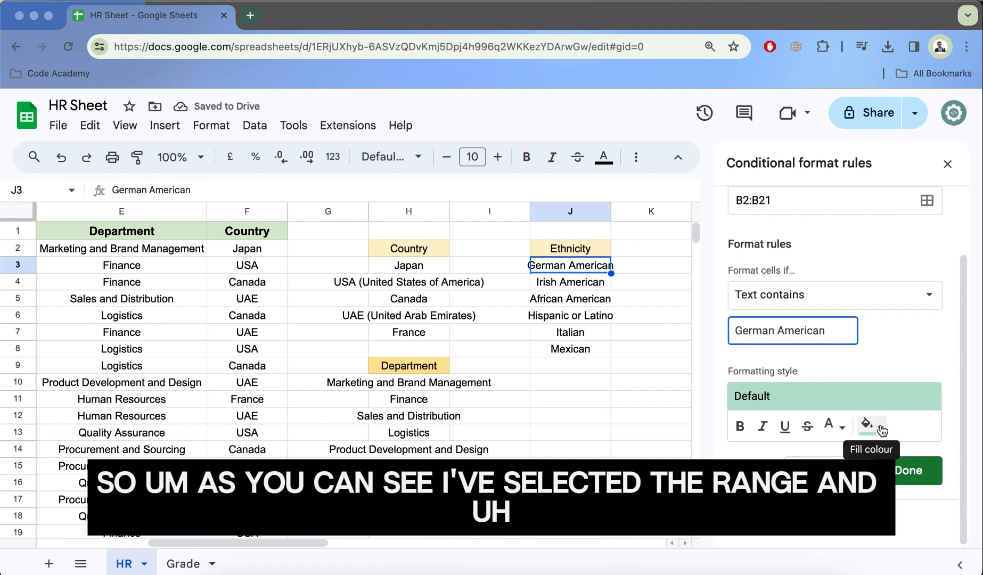
{"action": "scroll", "coordinate": [863, 338], "scroll_direction": "up", "scroll_amount": 3}
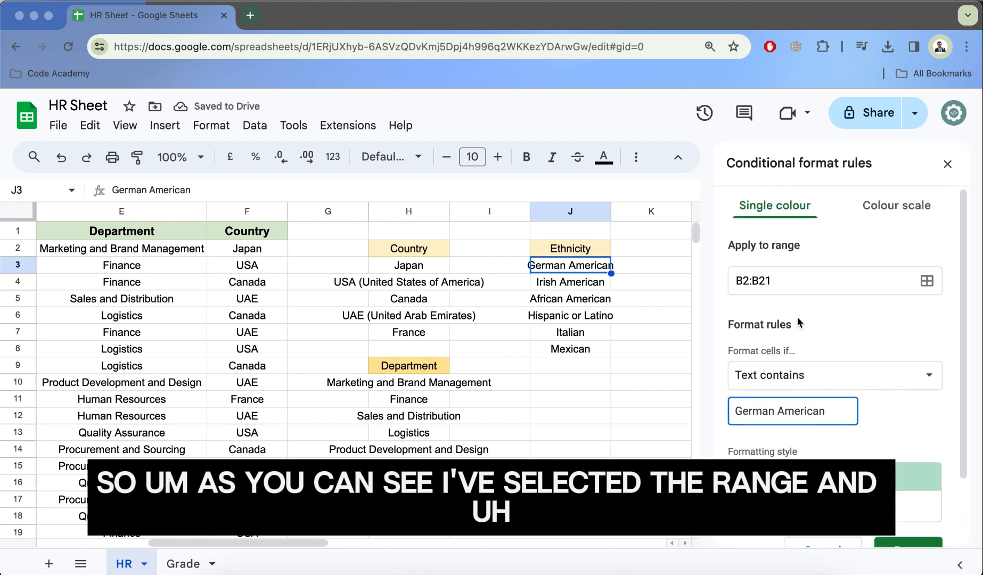
{"action": "left_click", "coordinate": [804, 281]}
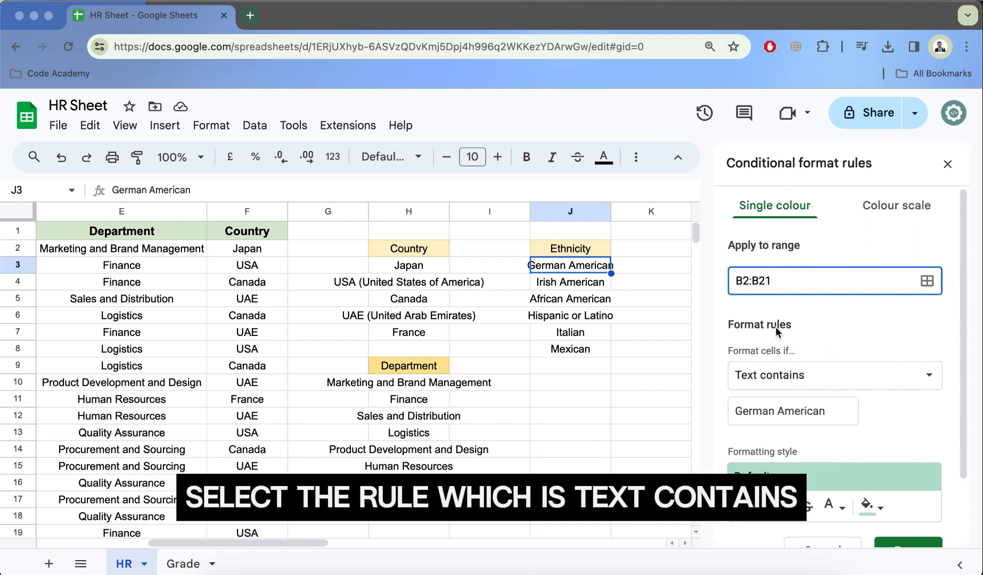
{"action": "scroll", "coordinate": [779, 326], "scroll_direction": "down", "scroll_amount": 2}
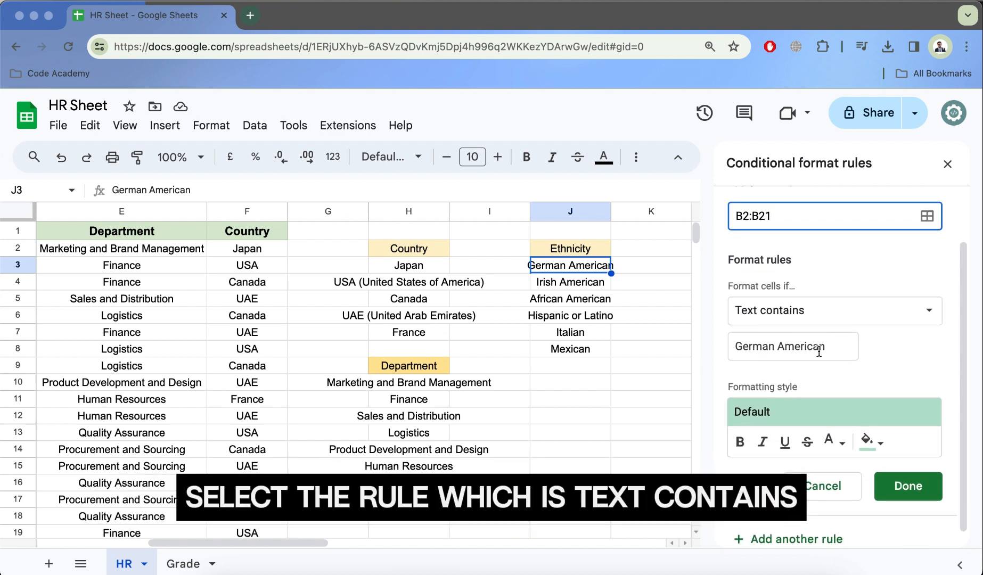
{"action": "double_click", "coordinate": [754, 346]}
{"action": "scroll", "coordinate": [811, 343], "scroll_direction": "down", "scroll_amount": 1}
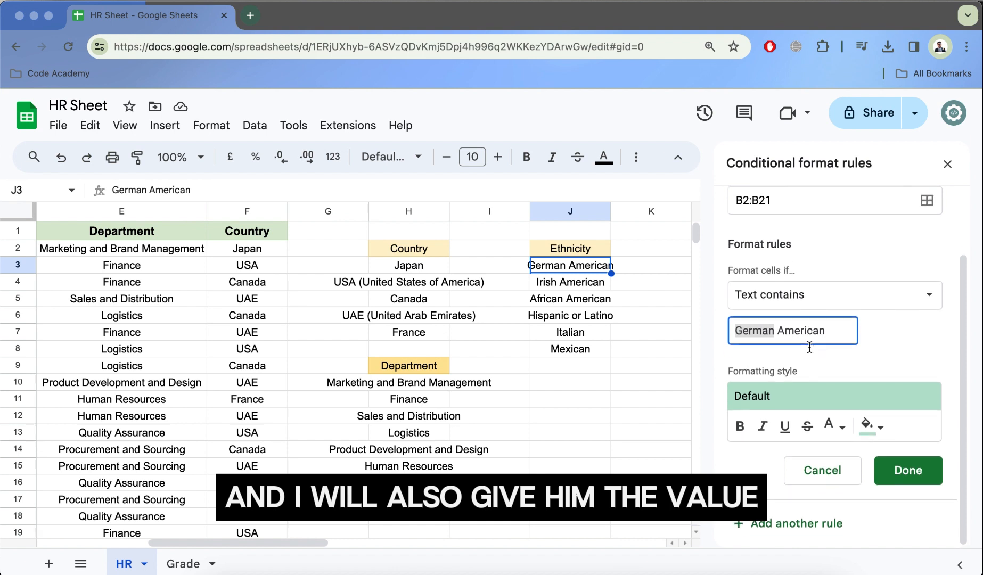
{"action": "left_click", "coordinate": [876, 431]}
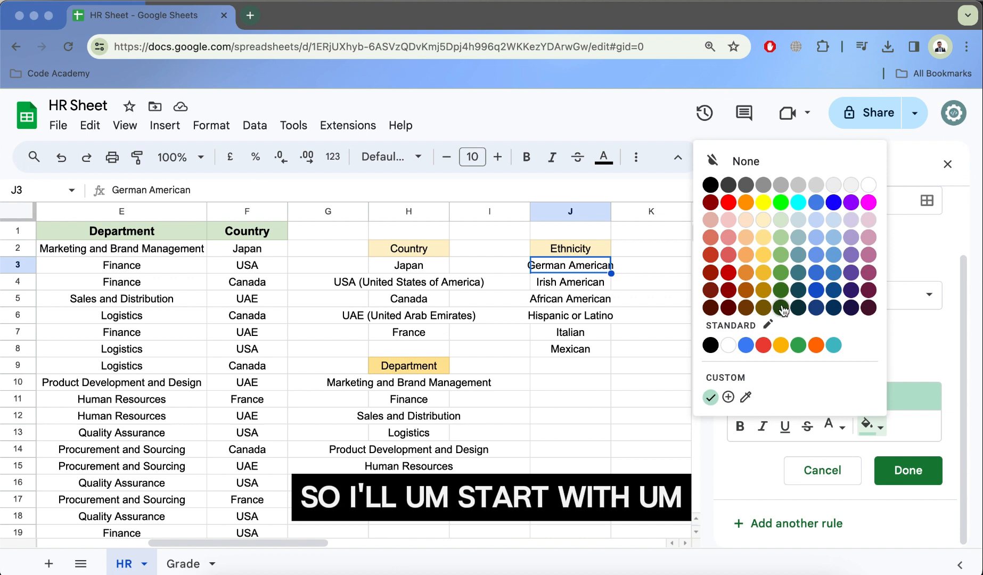
{"action": "left_click", "coordinate": [799, 206]}
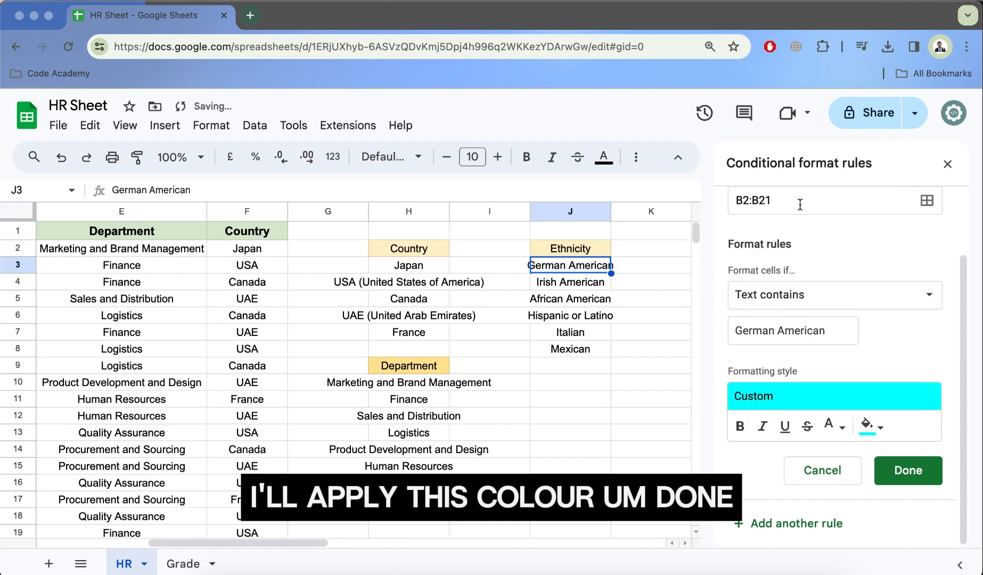
{"action": "left_click", "coordinate": [908, 471]}
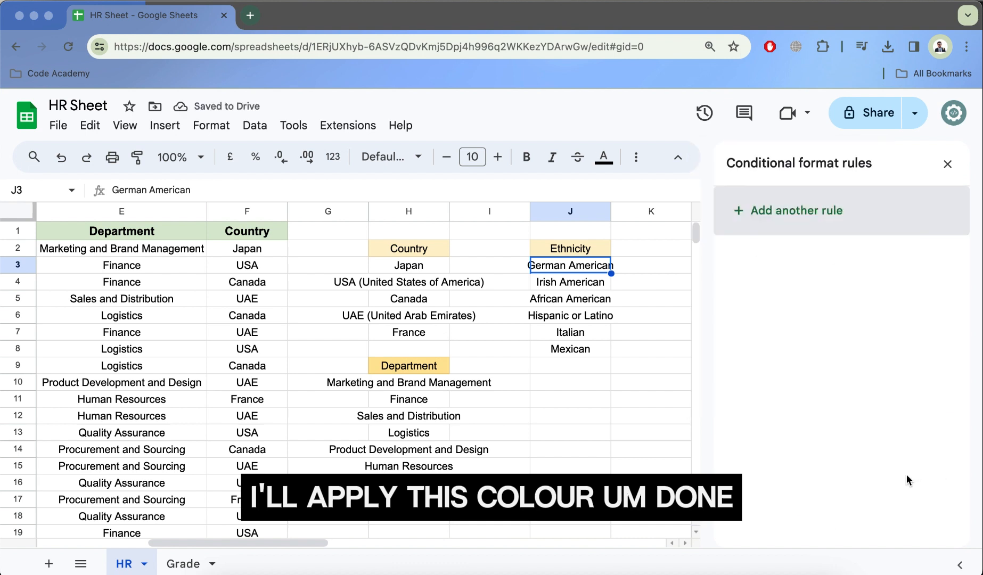
Step: Start another conditional formatting rule for the ethnicity values in B2:B21
{"action": "scroll", "coordinate": [112, 351], "scroll_direction": "left", "scroll_amount": 5}
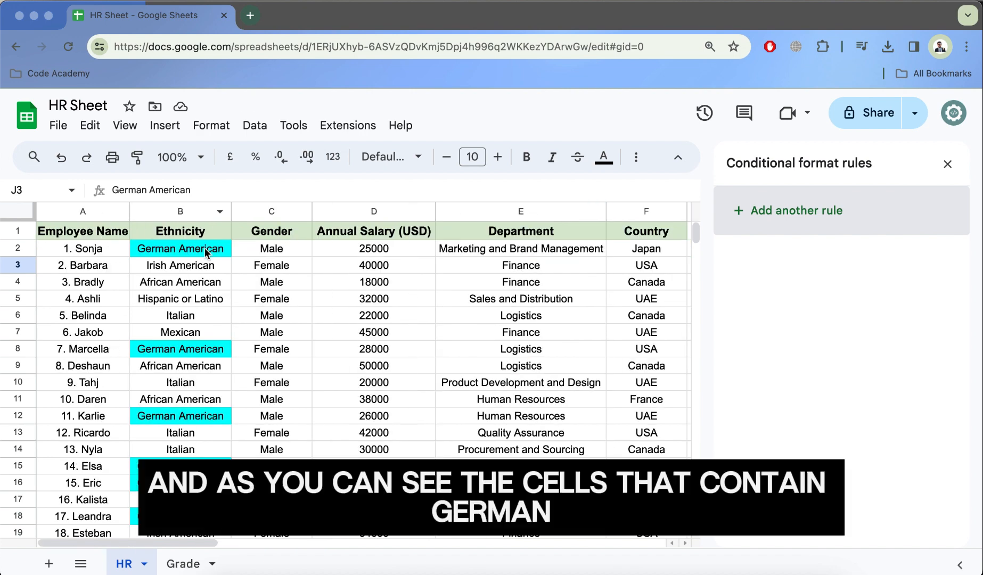
{"action": "scroll", "coordinate": [196, 265], "scroll_direction": "down", "scroll_amount": 1}
{"action": "scroll", "coordinate": [197, 263], "scroll_direction": "down", "scroll_amount": 2}
{"action": "scroll", "coordinate": [196, 263], "scroll_direction": "up", "scroll_amount": 2}
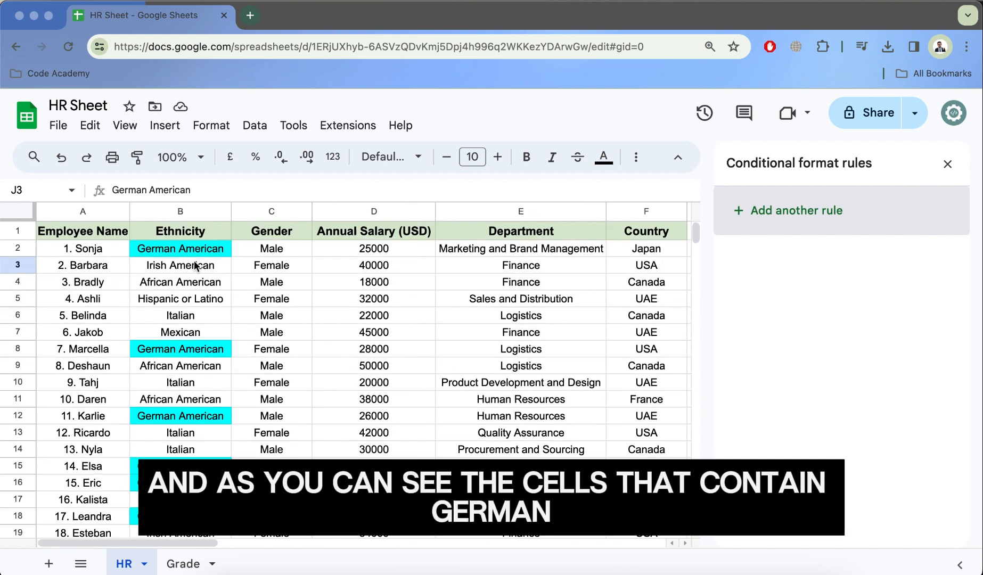
{"action": "left_click", "coordinate": [183, 249]}
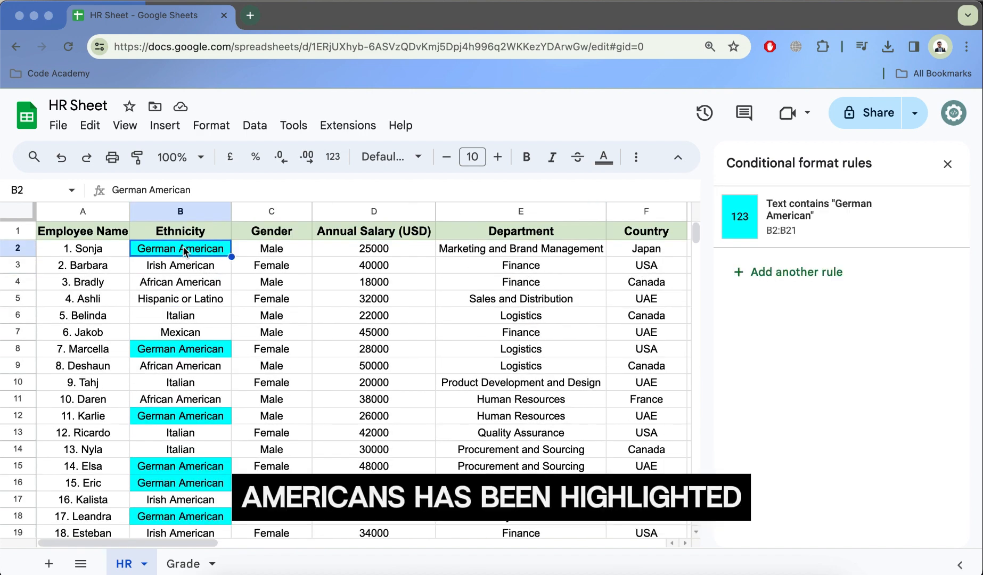
{"action": "key", "text": "super+shift+Down"}
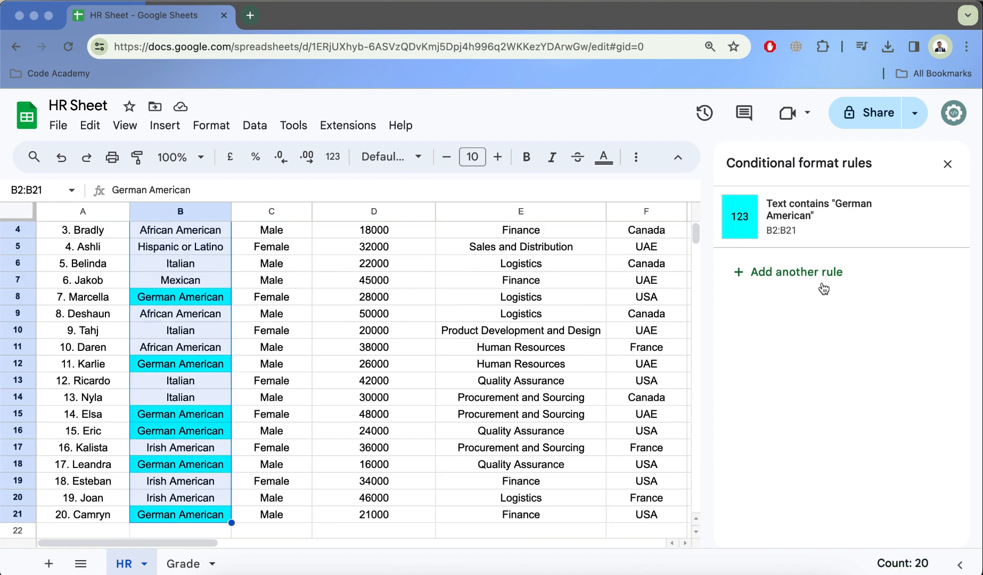
{"action": "scroll", "coordinate": [177, 319], "scroll_direction": "up", "scroll_amount": 2}
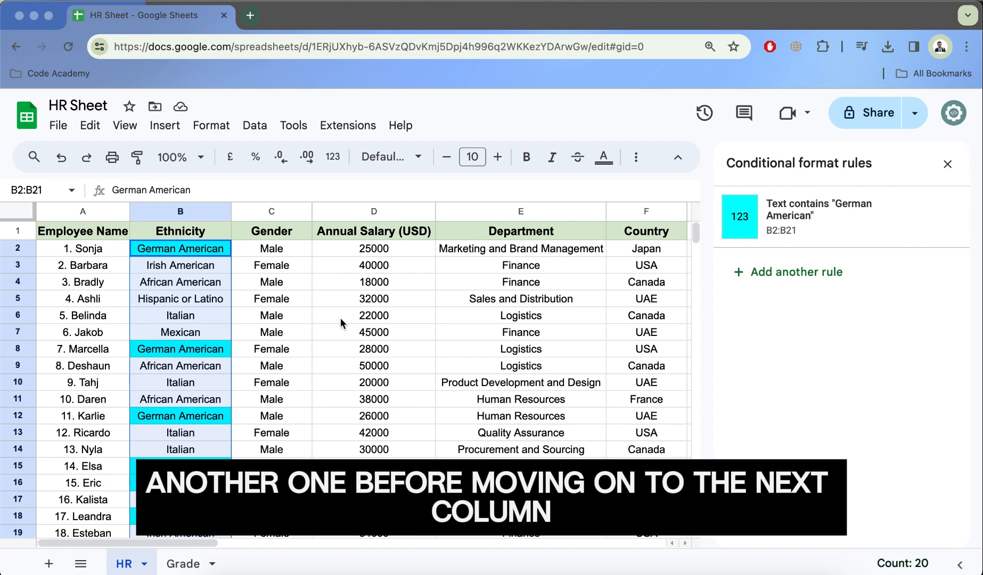
{"action": "left_click", "coordinate": [799, 274]}
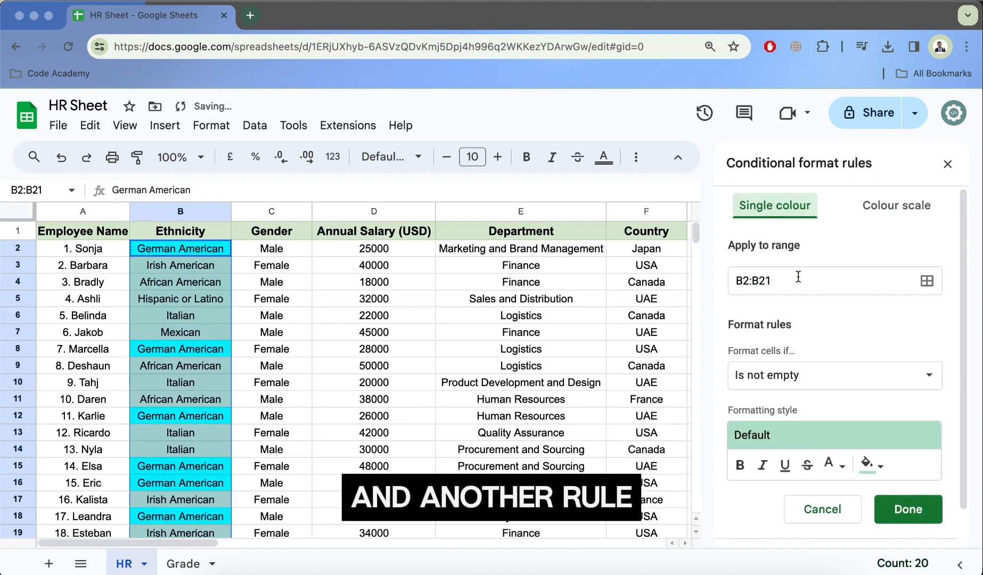
Step: Set the new ethnicity rule's condition to Text contains, with the value Italian copied from cell J7
{"action": "scroll", "coordinate": [871, 370], "scroll_direction": "down", "scroll_amount": 2}
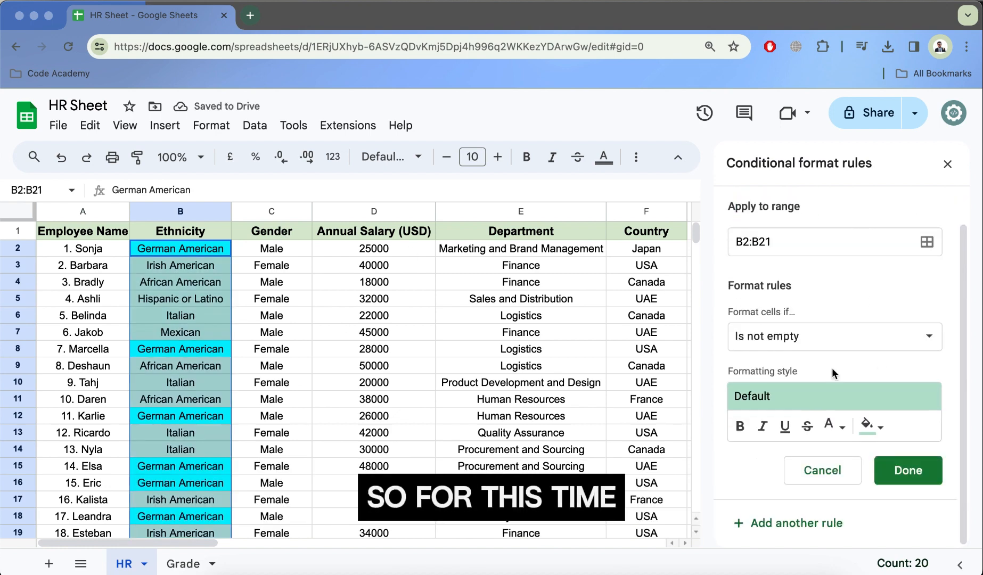
{"action": "left_click", "coordinate": [825, 349]}
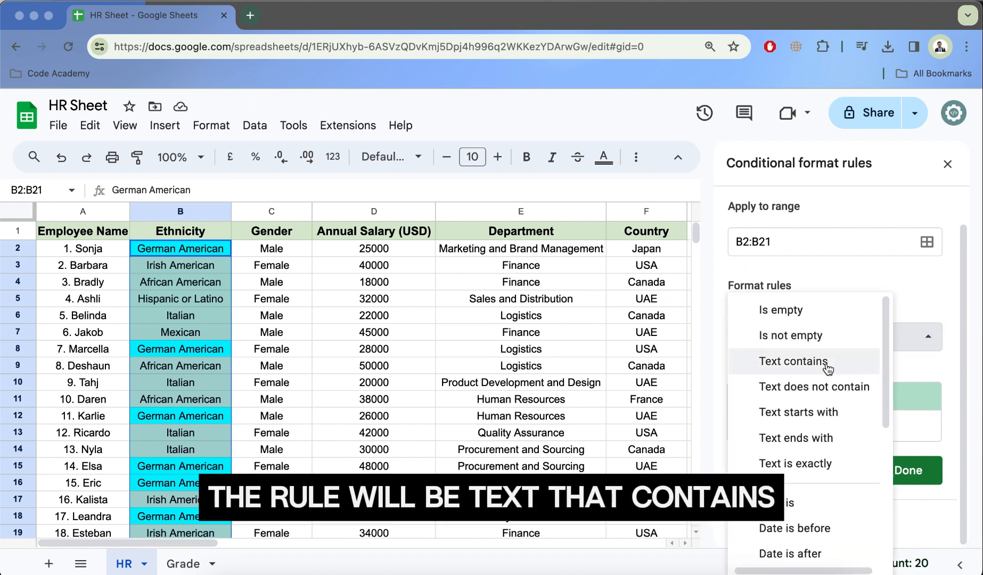
{"action": "left_click", "coordinate": [812, 362]}
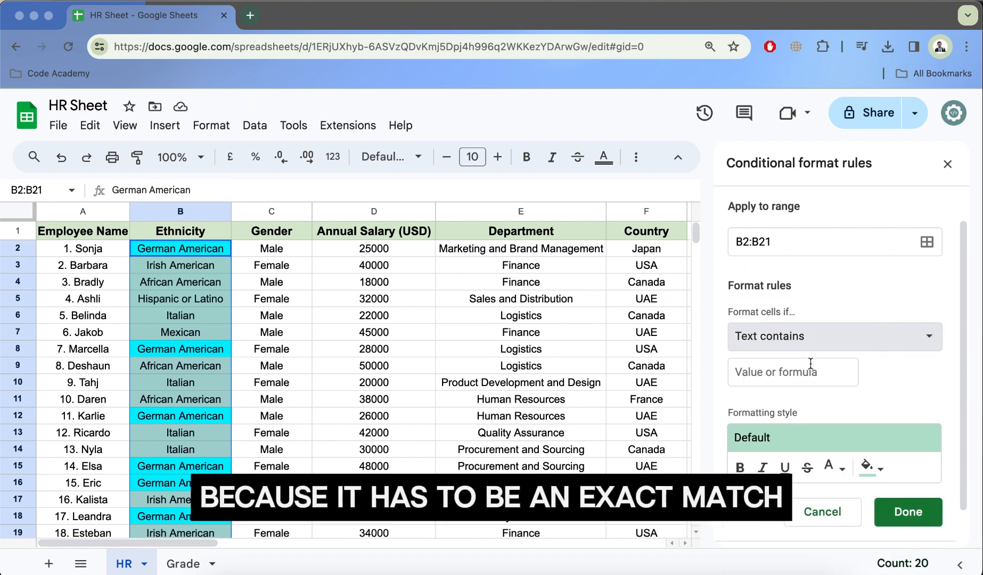
{"action": "scroll", "coordinate": [550, 357], "scroll_direction": "right", "scroll_amount": 10}
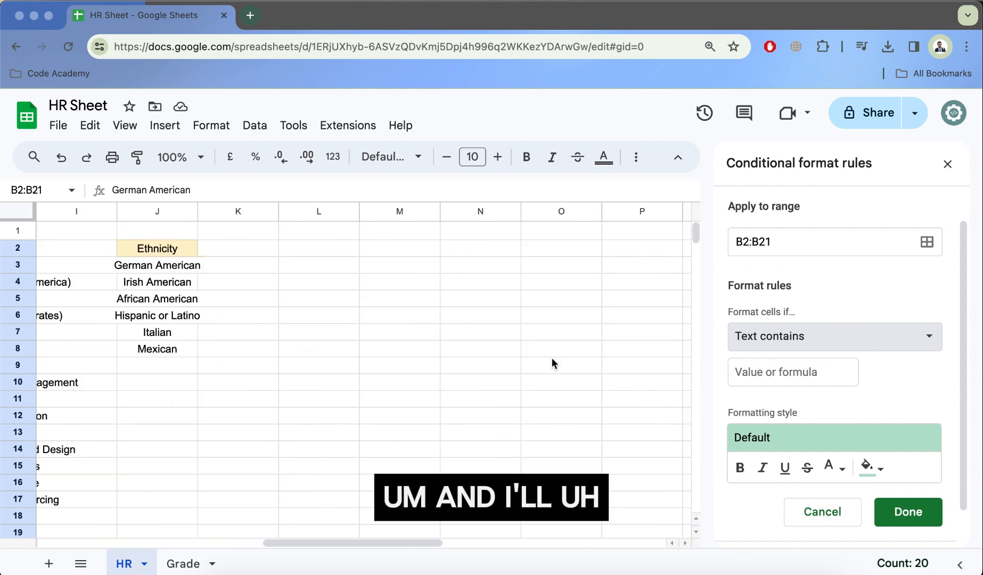
{"action": "left_click", "coordinate": [175, 336]}
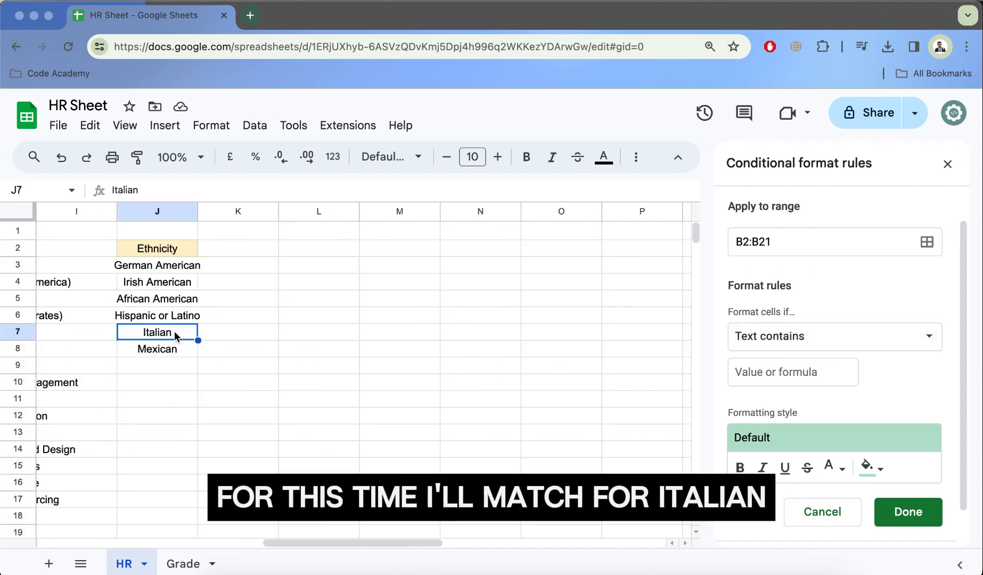
{"action": "key", "text": "super+c"}
{"action": "left_click", "coordinate": [775, 376]}
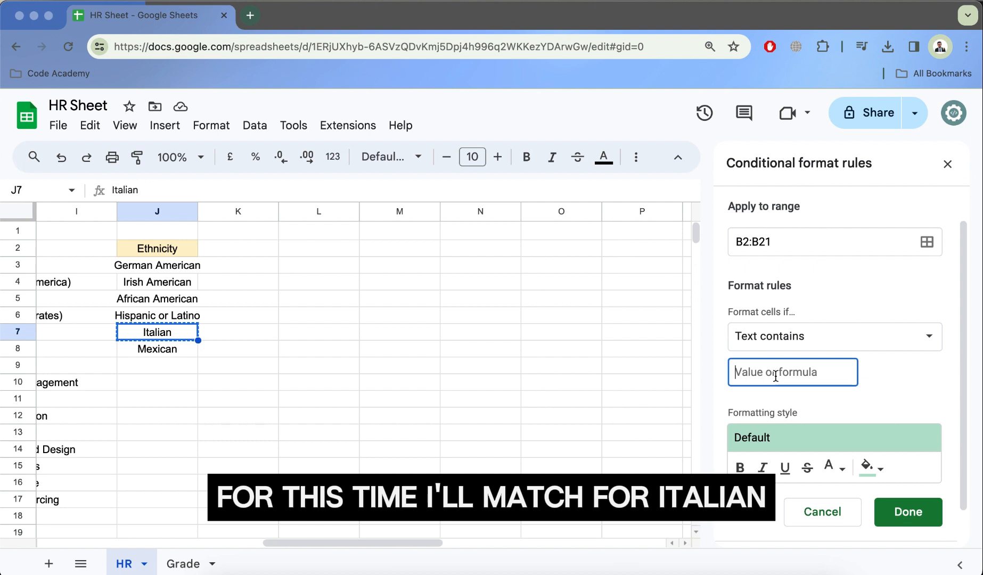
{"action": "key", "text": "super+v"}
Step: Give the Italian rule a bright yellow fill colour and save it
{"action": "scroll", "coordinate": [857, 379], "scroll_direction": "down", "scroll_amount": 2}
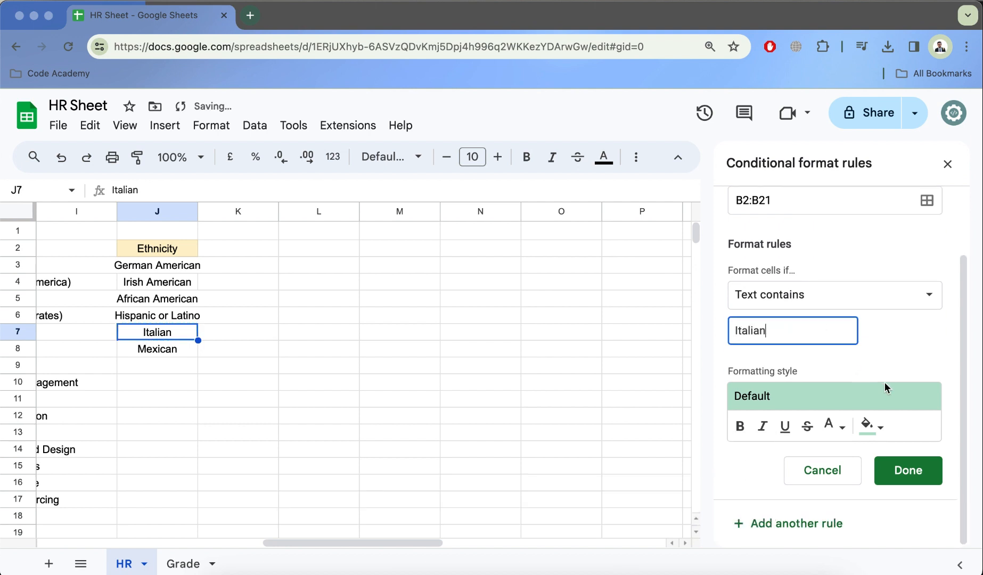
{"action": "left_click", "coordinate": [872, 425]}
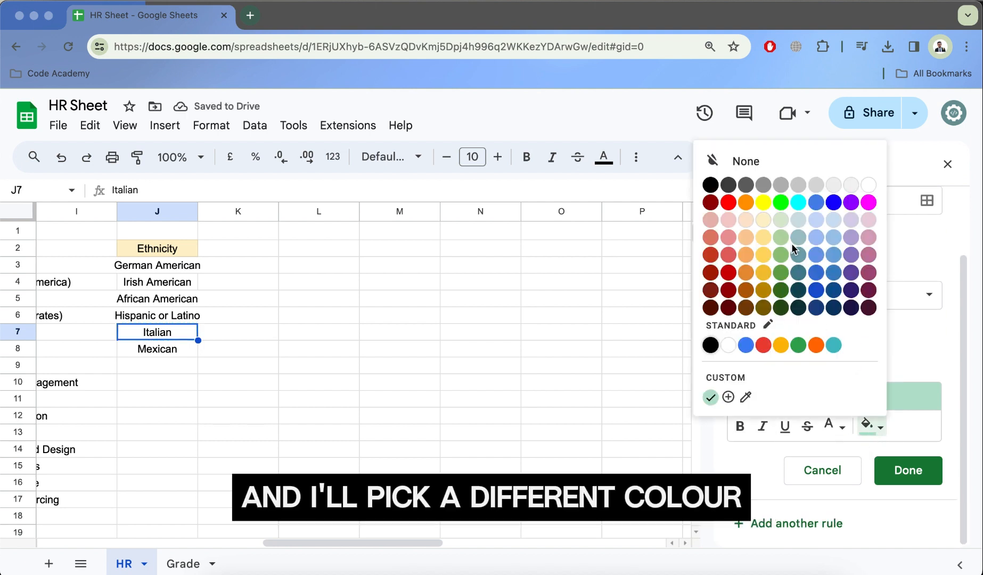
{"action": "left_click", "coordinate": [762, 202]}
{"action": "left_click", "coordinate": [908, 471]}
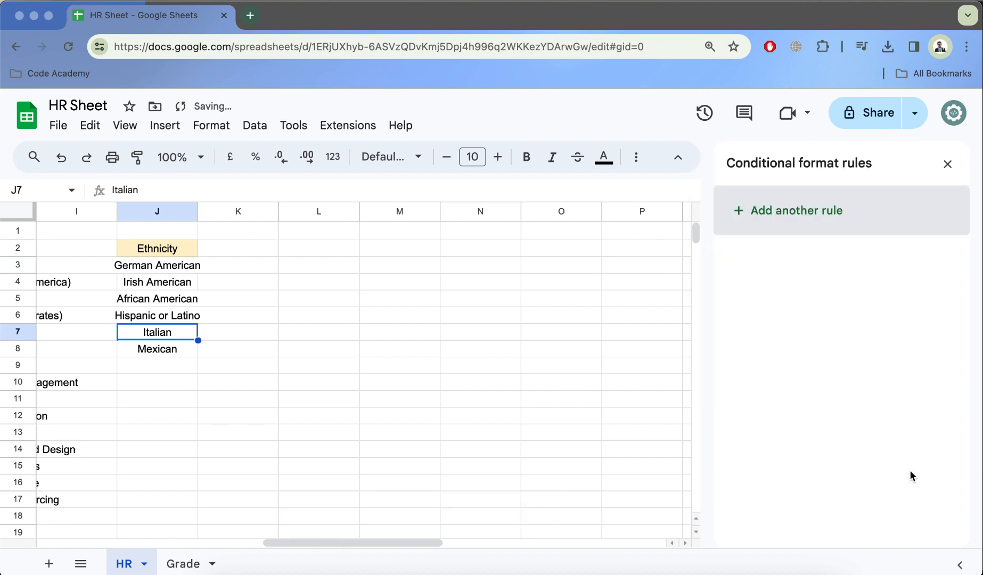
Step: Start a conditional formatting rule for the Gender column values, with C2:C21 as its range
{"action": "scroll", "coordinate": [323, 370], "scroll_direction": "left", "scroll_amount": 10}
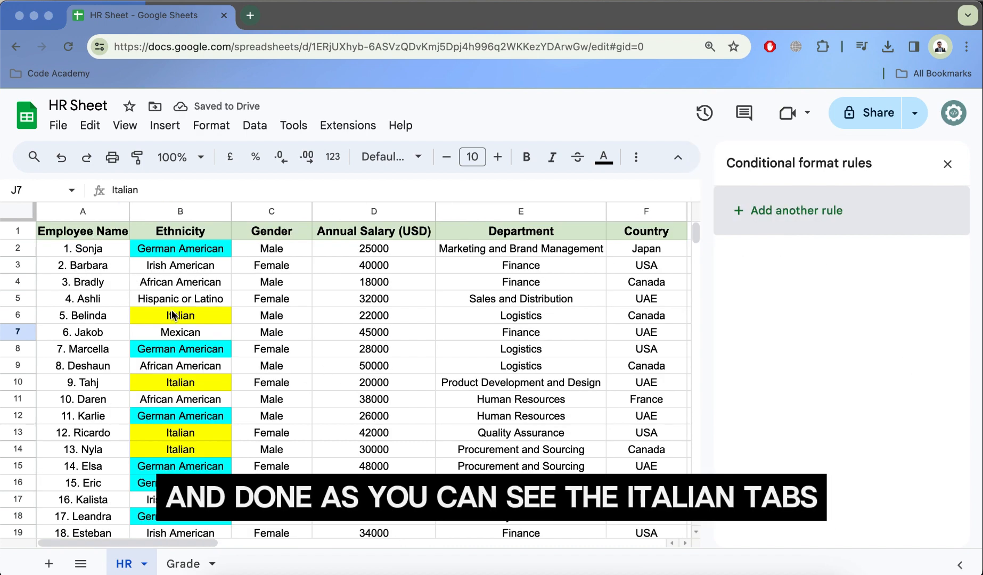
{"action": "scroll", "coordinate": [172, 315], "scroll_direction": "down", "scroll_amount": 1}
{"action": "scroll", "coordinate": [181, 366], "scroll_direction": "down", "scroll_amount": 1}
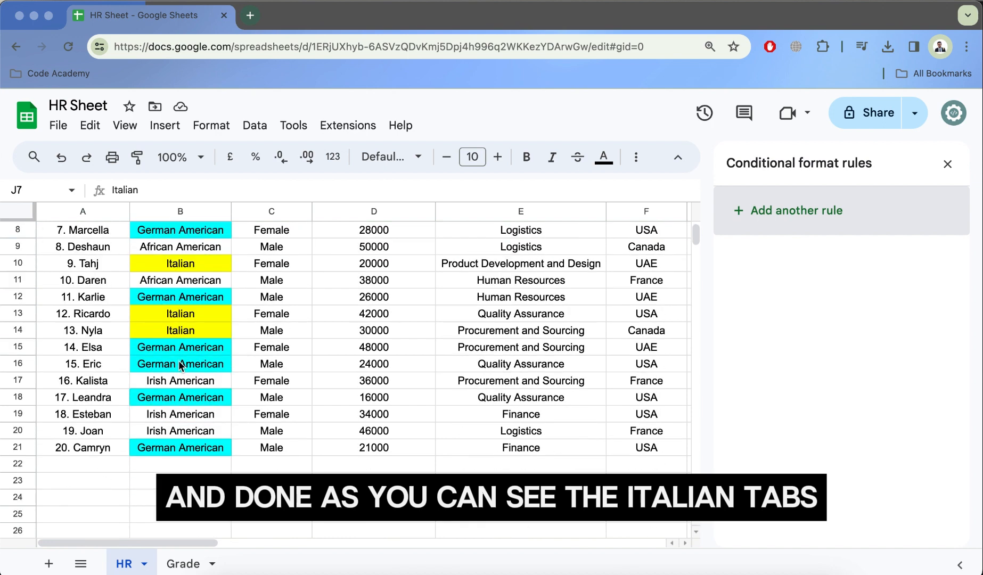
{"action": "scroll", "coordinate": [181, 365], "scroll_direction": "up", "scroll_amount": 1}
{"action": "scroll", "coordinate": [188, 348], "scroll_direction": "up", "scroll_amount": 2}
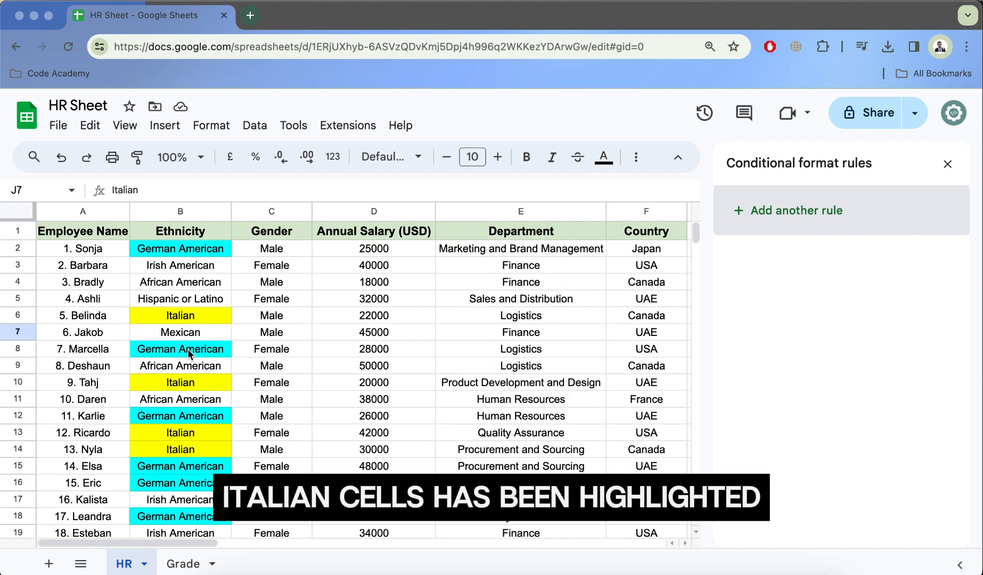
{"action": "left_click", "coordinate": [273, 250]}
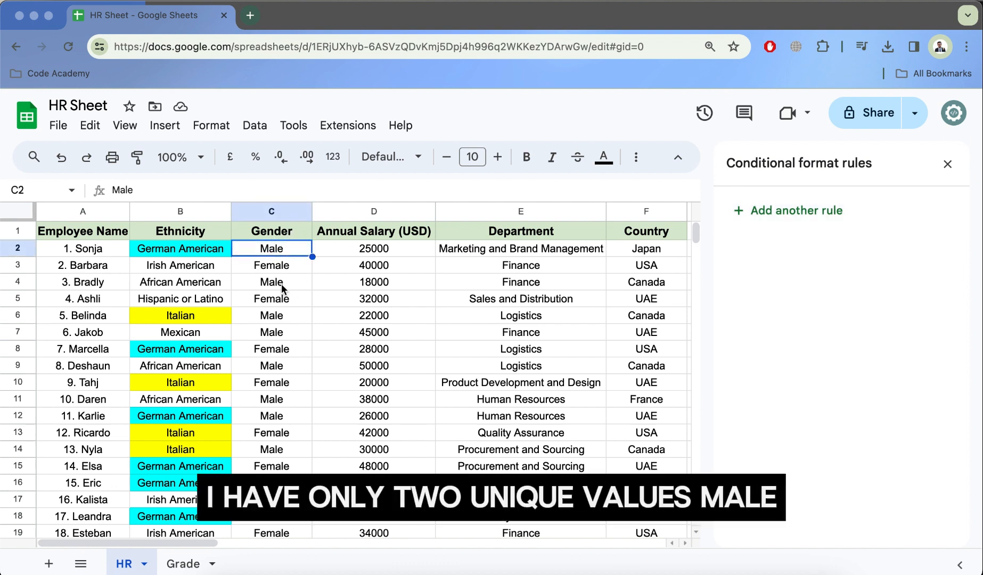
{"action": "key", "text": "ctrl+shift+Down"}
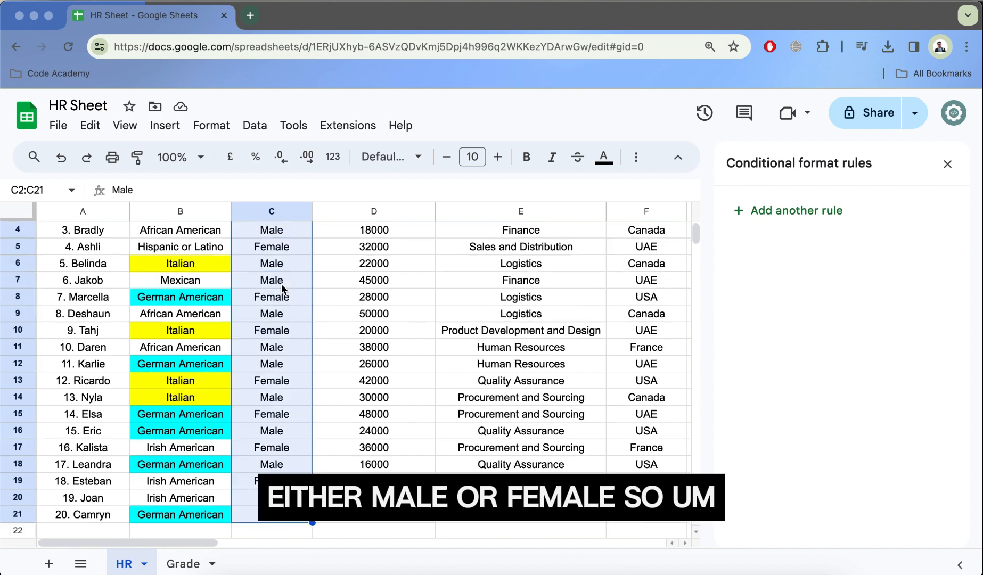
{"action": "scroll", "coordinate": [275, 381], "scroll_direction": "up", "scroll_amount": 2}
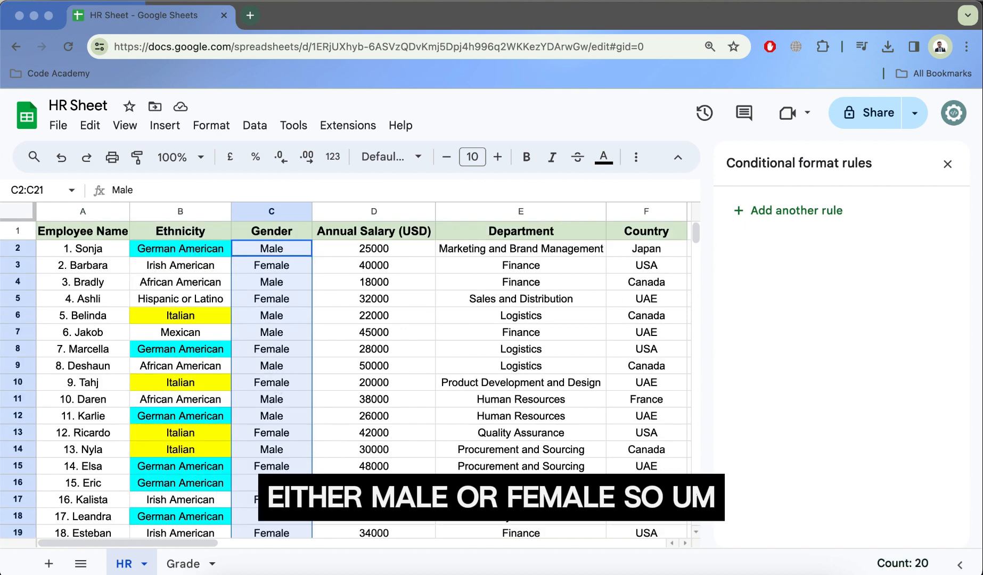
{"action": "left_click", "coordinate": [781, 213]}
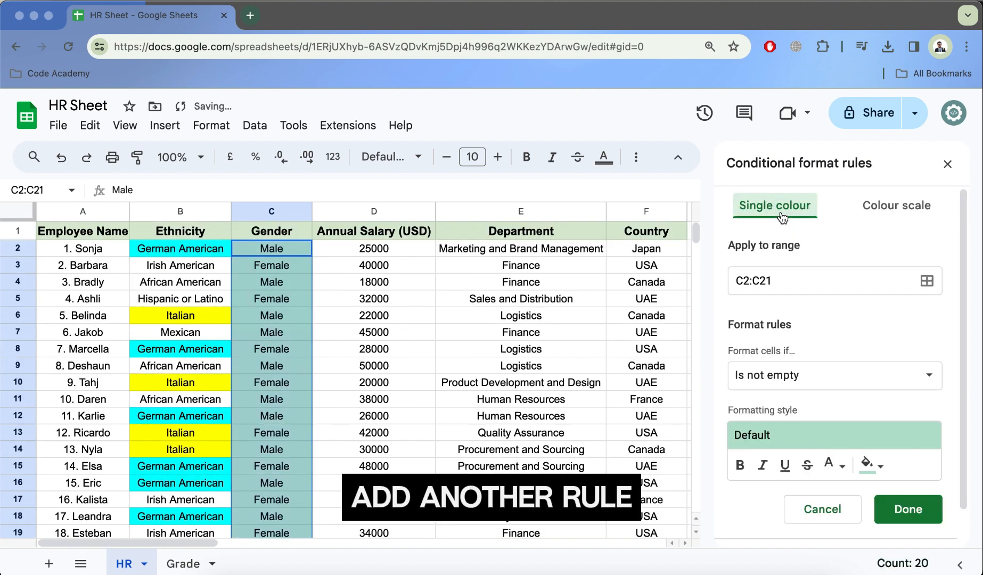
{"action": "left_click", "coordinate": [739, 280]}
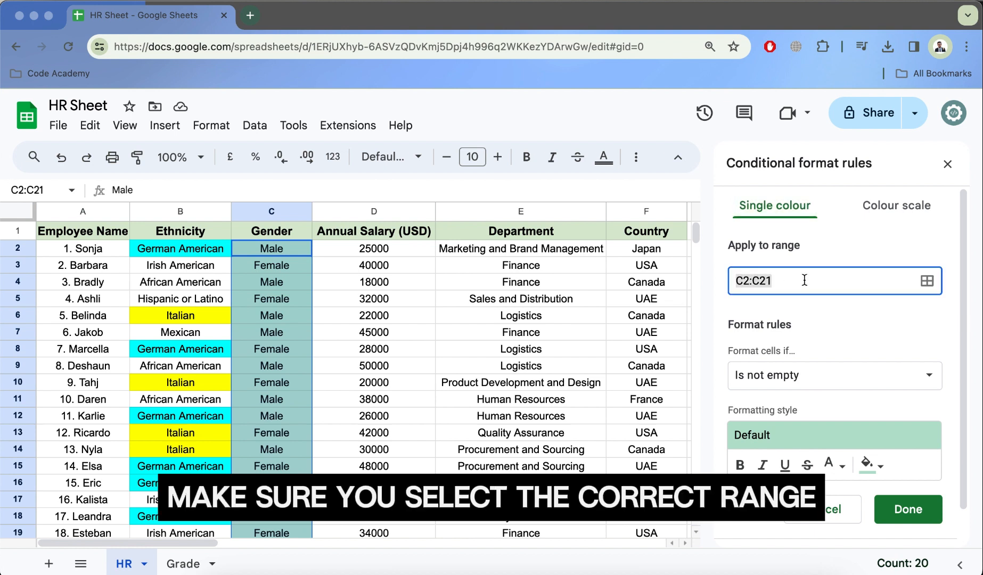
Step: Set the gender rule's condition to Text contains with the value Male
{"action": "scroll", "coordinate": [762, 329], "scroll_direction": "down", "scroll_amount": 2}
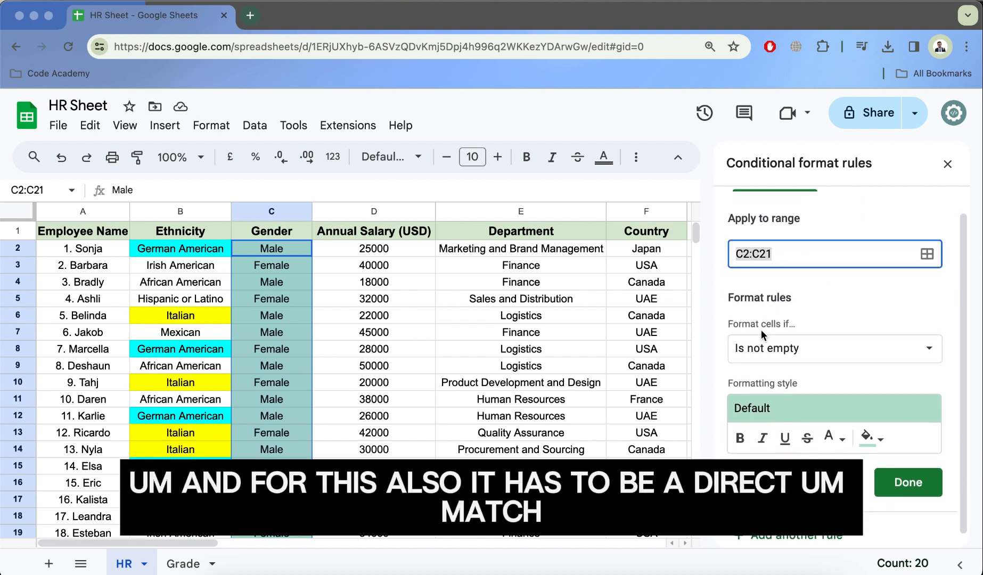
{"action": "left_click", "coordinate": [795, 343]}
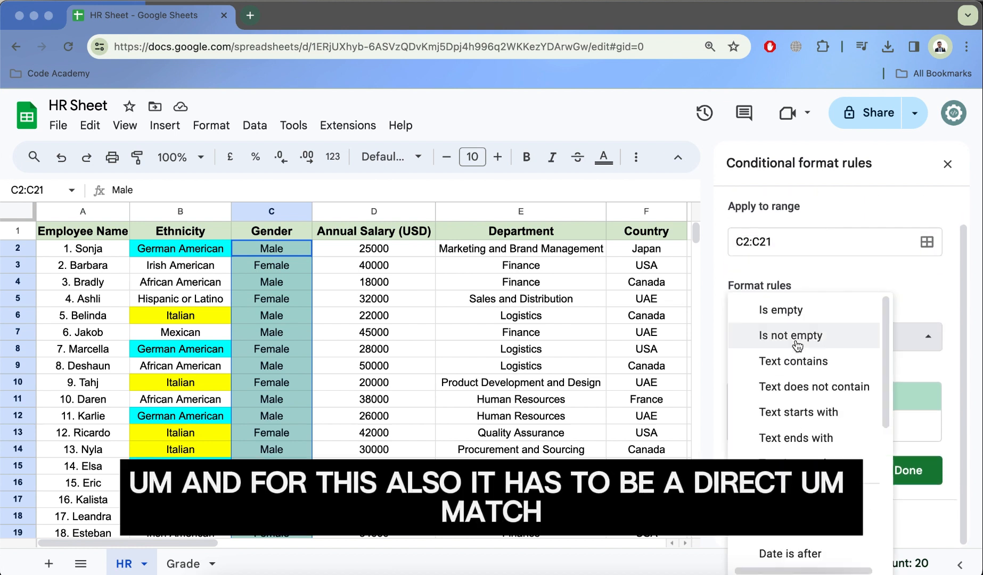
{"action": "left_click", "coordinate": [830, 371]}
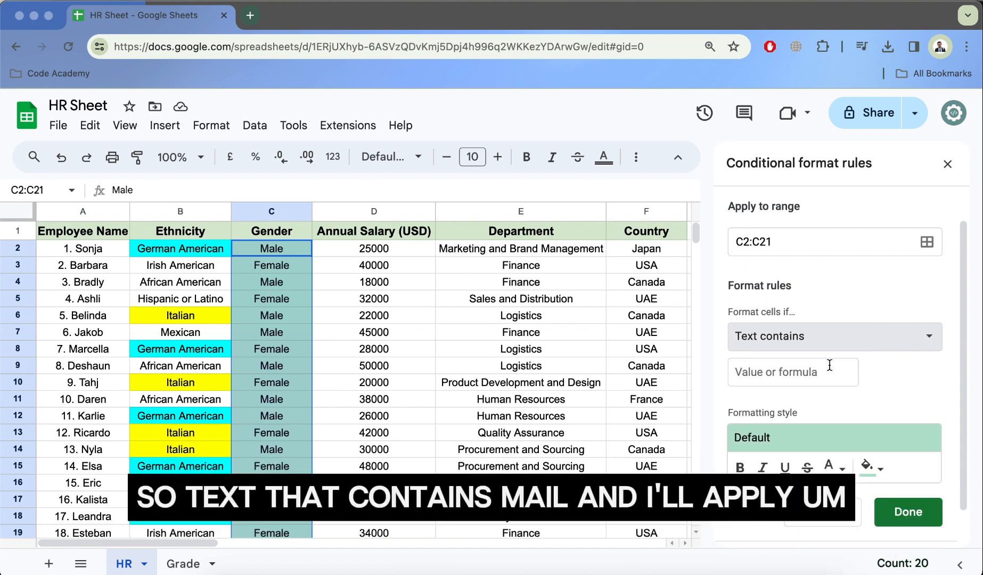
{"action": "left_click", "coordinate": [774, 379]}
{"action": "type", "text": "Male"}
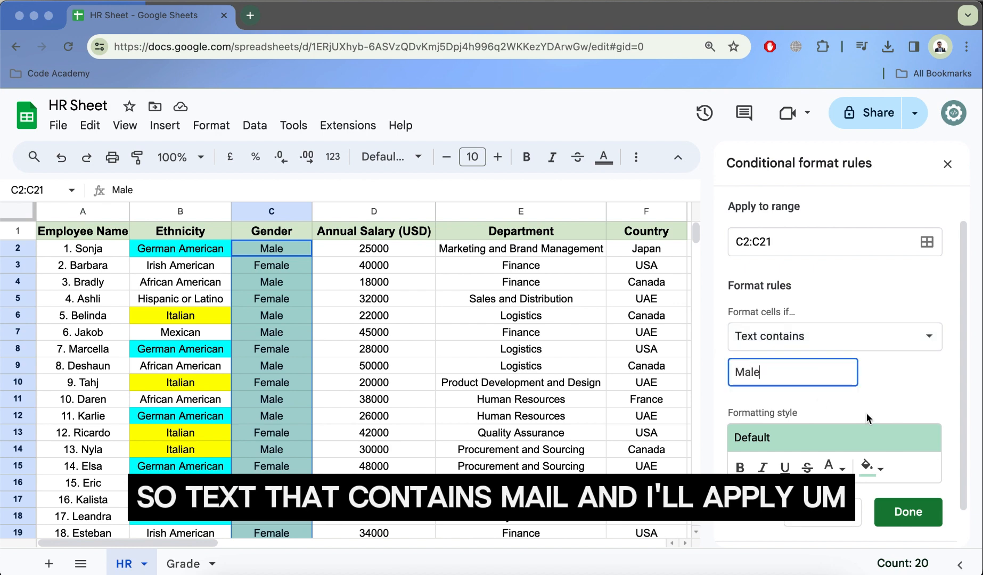
Step: Give the gender rule a bright magenta fill and save it with a trailing space after Male in its value
{"action": "scroll", "coordinate": [865, 412], "scroll_direction": "down", "scroll_amount": 1}
{"action": "left_click", "coordinate": [866, 424]}
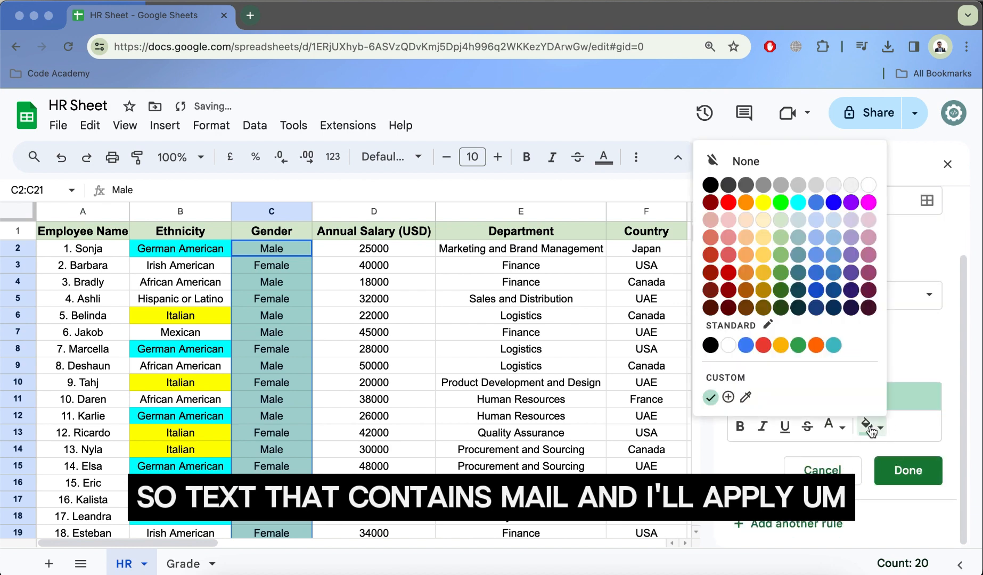
{"action": "left_click", "coordinate": [868, 202]}
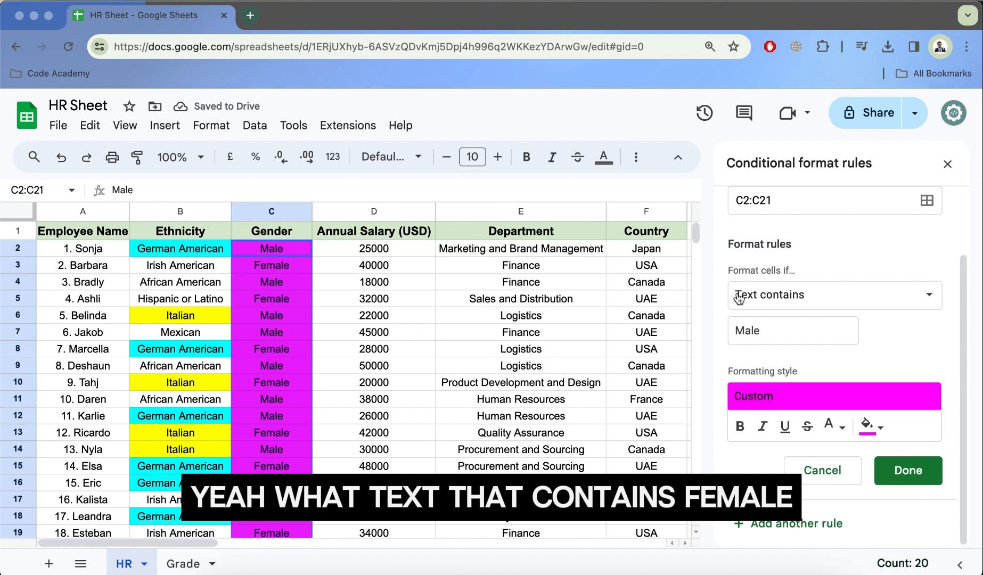
{"action": "left_click", "coordinate": [787, 334]}
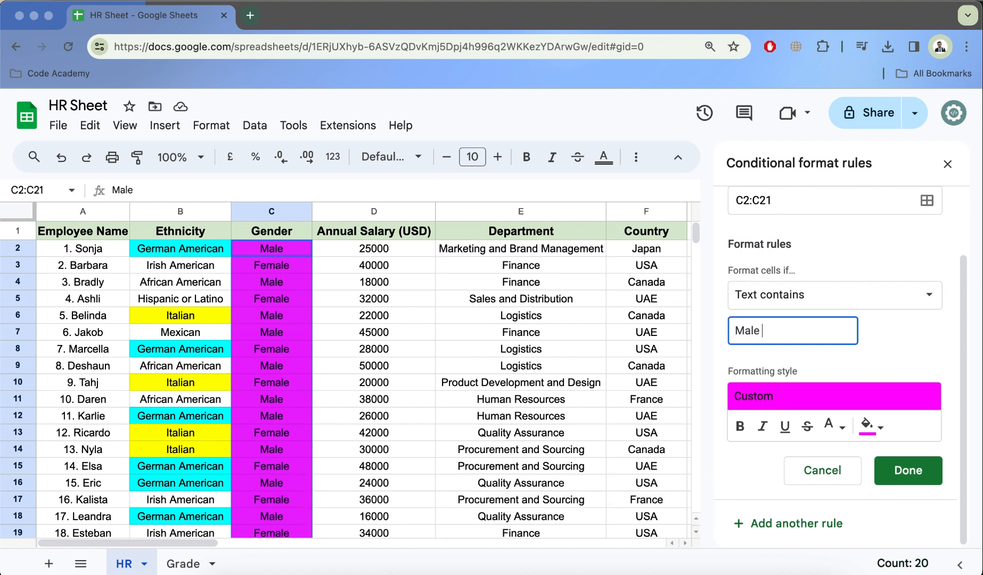
{"action": "left_click", "coordinate": [910, 479]}
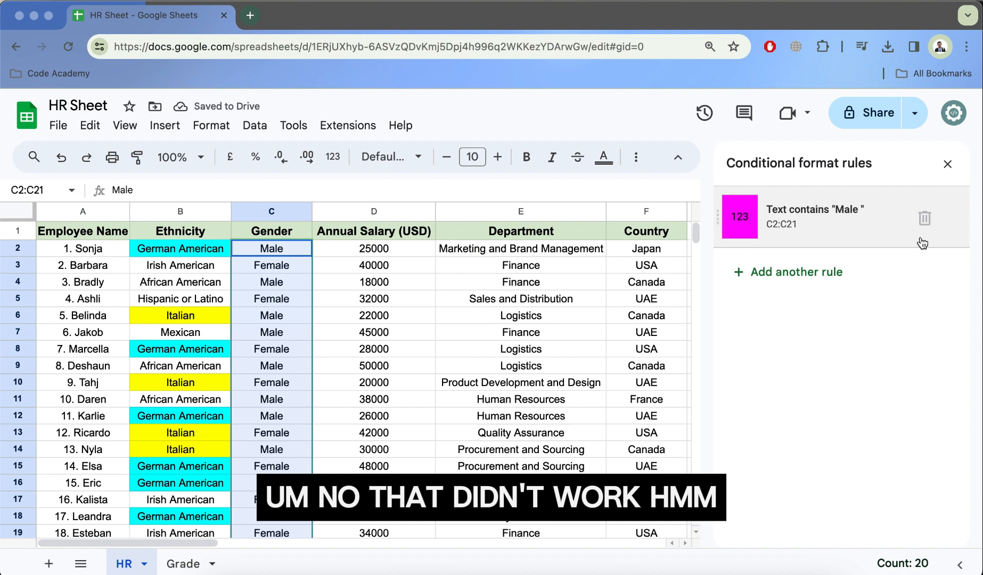
Step: Change the condition of the Gender column's magenta rule to Text starts with
{"action": "left_click", "coordinate": [783, 223]}
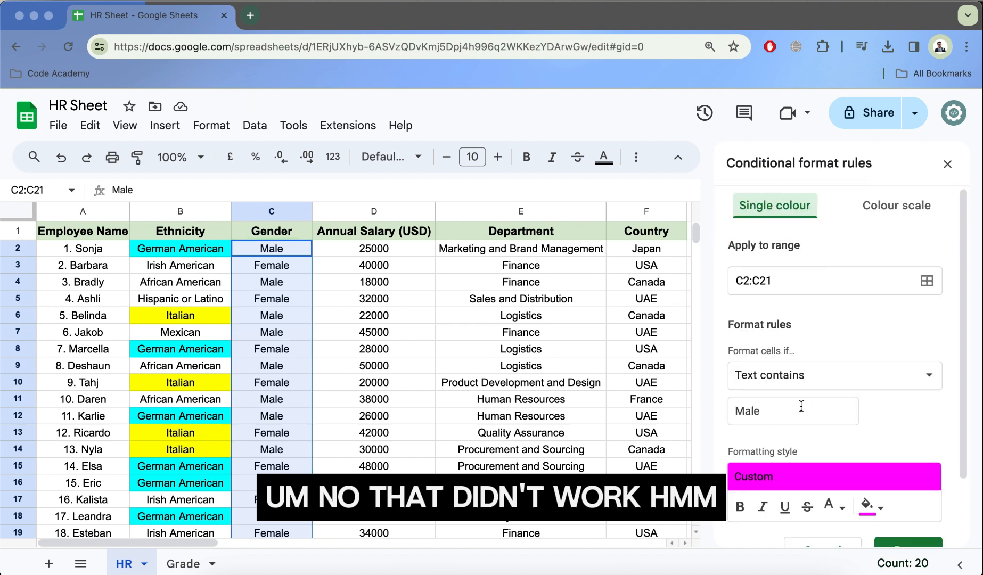
{"action": "left_click", "coordinate": [817, 379]}
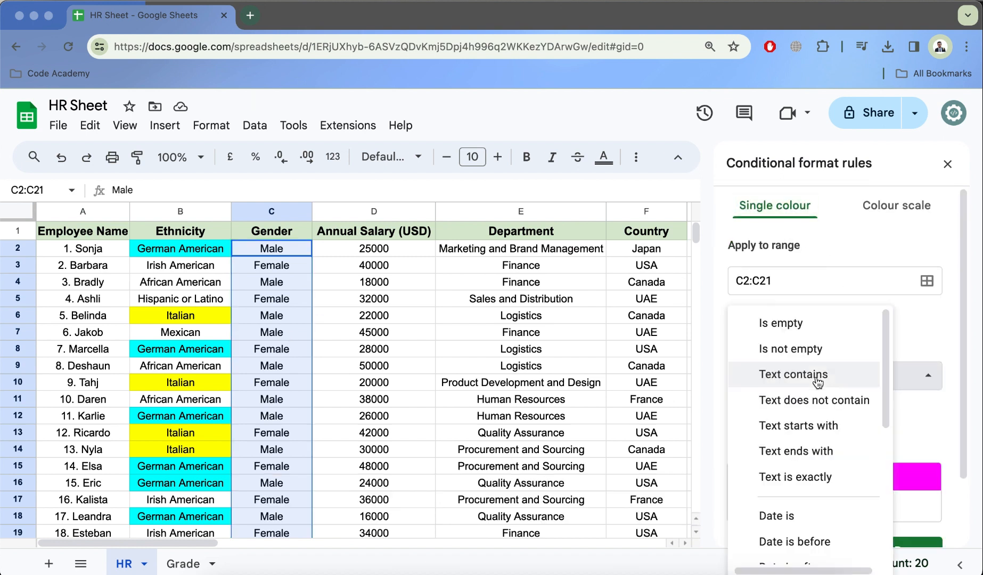
{"action": "left_click", "coordinate": [804, 440]}
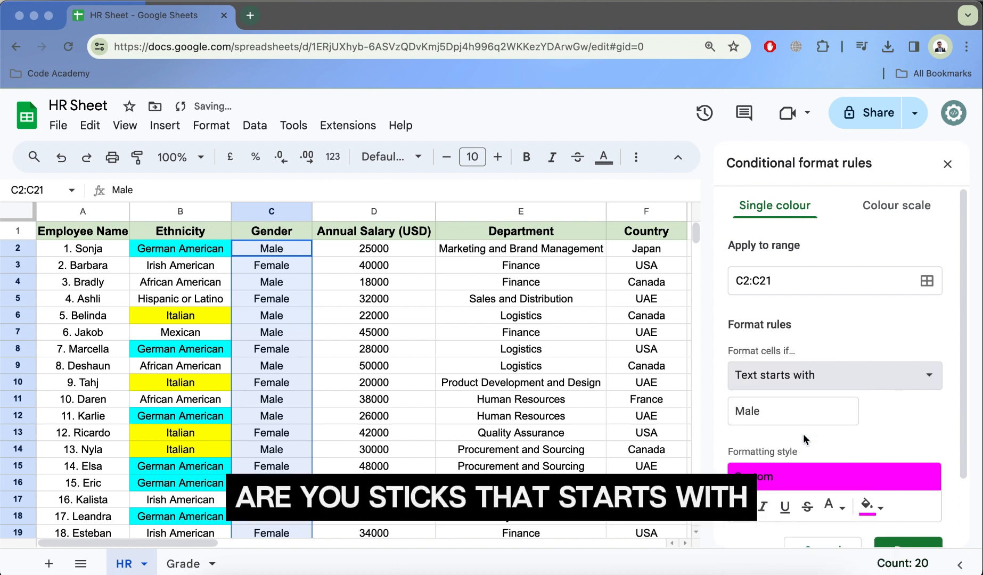
Step: Shorten the Gender rule's match value to M and save the rule
{"action": "left_click", "coordinate": [779, 410]}
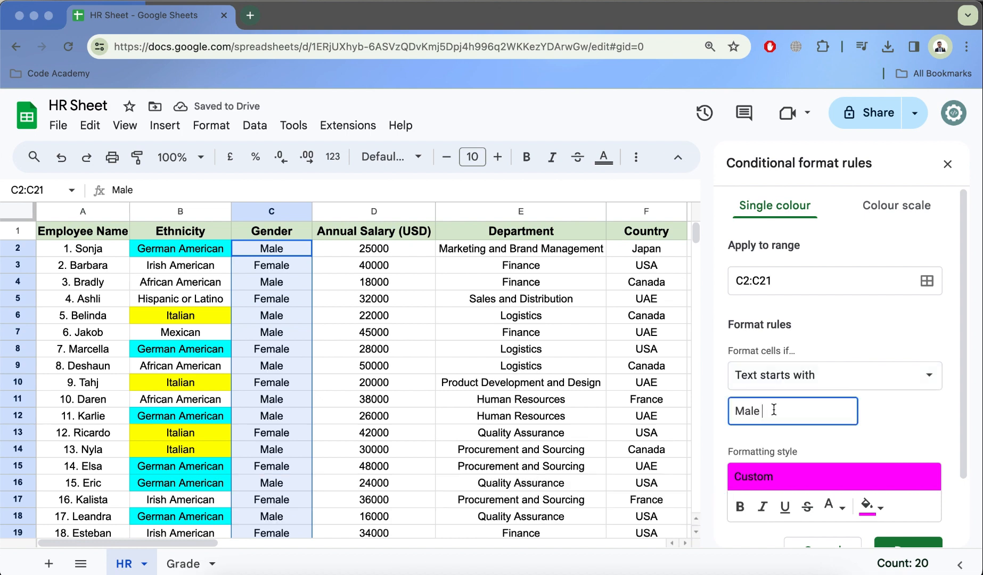
{"action": "key", "text": "BackSpace"}
{"action": "key", "text": "BackSpace"}
{"action": "key", "text": "BackSpace"}
{"action": "scroll", "coordinate": [849, 432], "scroll_direction": "down", "scroll_amount": 2}
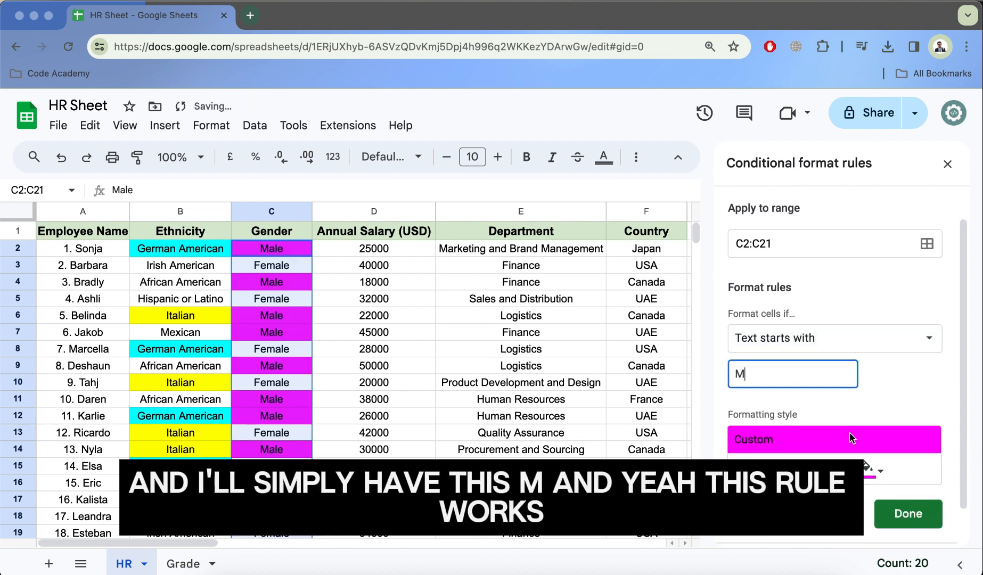
{"action": "scroll", "coordinate": [286, 394], "scroll_direction": "down", "scroll_amount": 1}
{"action": "scroll", "coordinate": [286, 394], "scroll_direction": "down", "scroll_amount": 1}
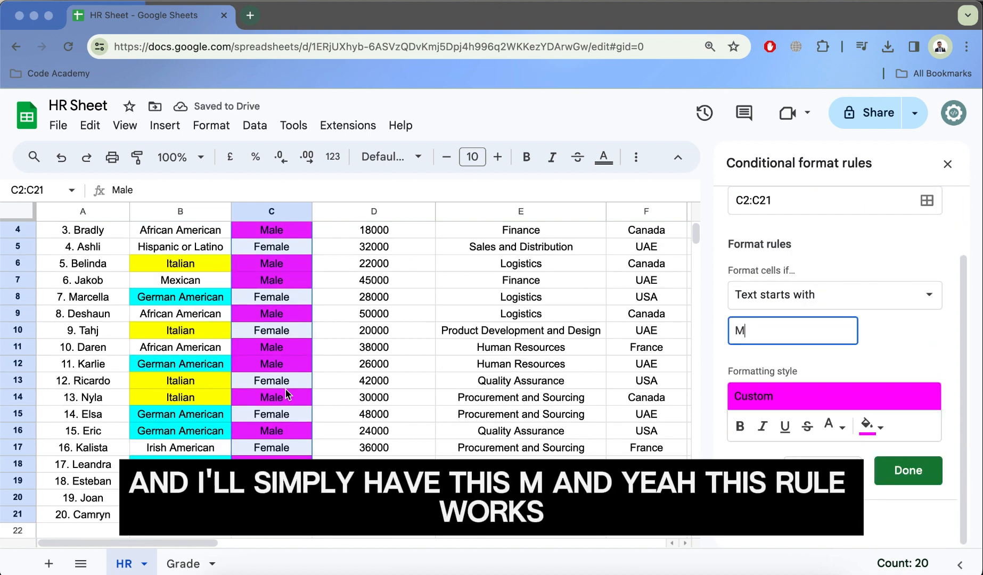
{"action": "scroll", "coordinate": [286, 394], "scroll_direction": "up", "scroll_amount": 2}
{"action": "scroll", "coordinate": [815, 326], "scroll_direction": "up", "scroll_amount": 2}
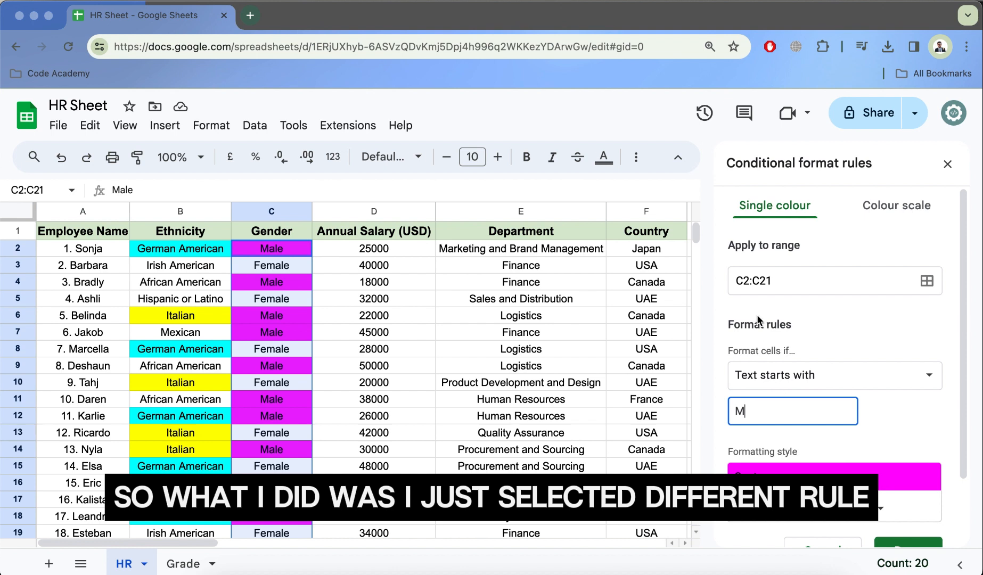
{"action": "scroll", "coordinate": [779, 324], "scroll_direction": "down", "scroll_amount": 3}
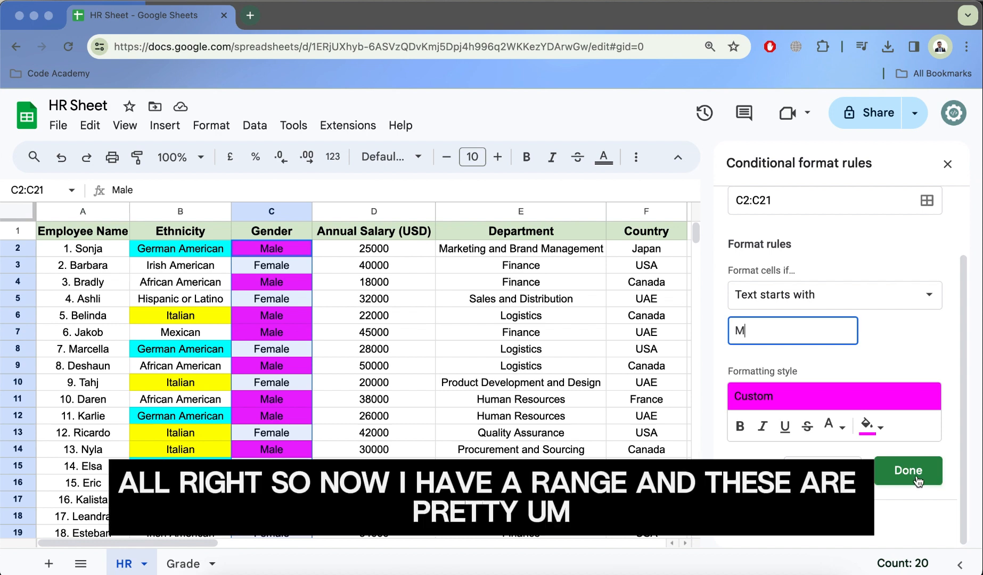
{"action": "left_click", "coordinate": [916, 480]}
Step: Start a conditional formatting rule for the Annual Salary values, with D2:D21 as its range
{"action": "left_click", "coordinate": [391, 250]}
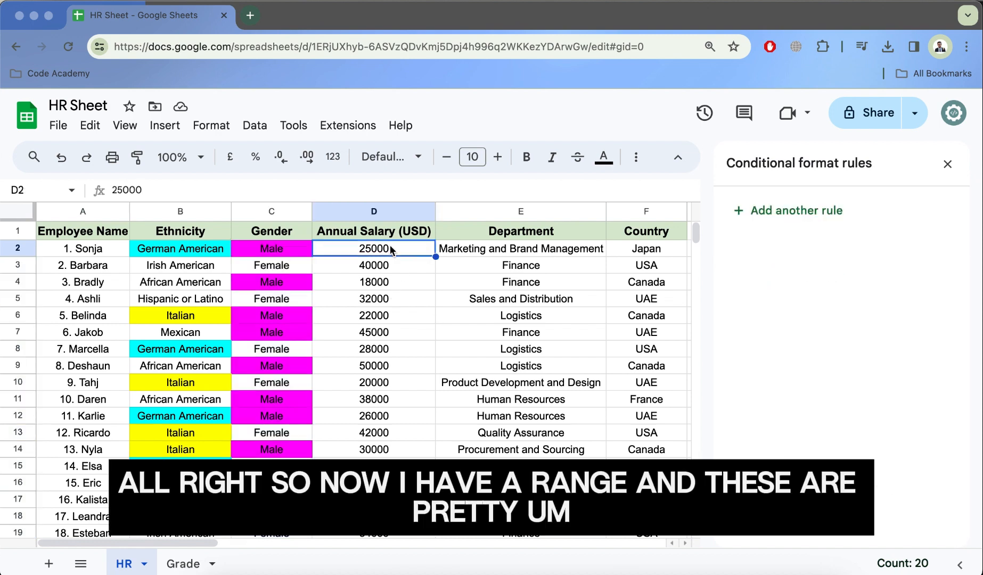
{"action": "key", "text": "super+shift+Down"}
{"action": "scroll", "coordinate": [387, 373], "scroll_direction": "up", "scroll_amount": 1}
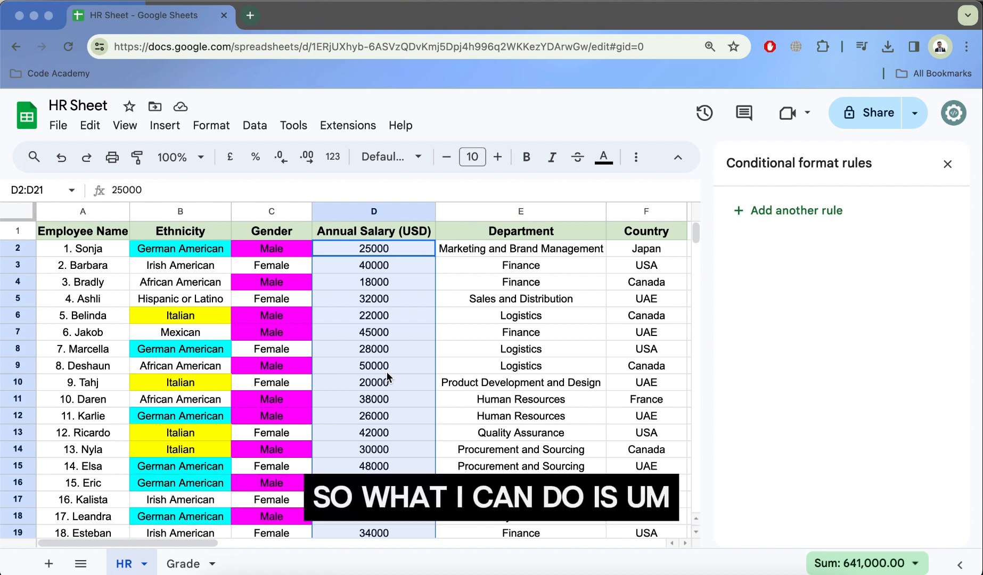
{"action": "scroll", "coordinate": [387, 376], "scroll_direction": "down", "scroll_amount": 2}
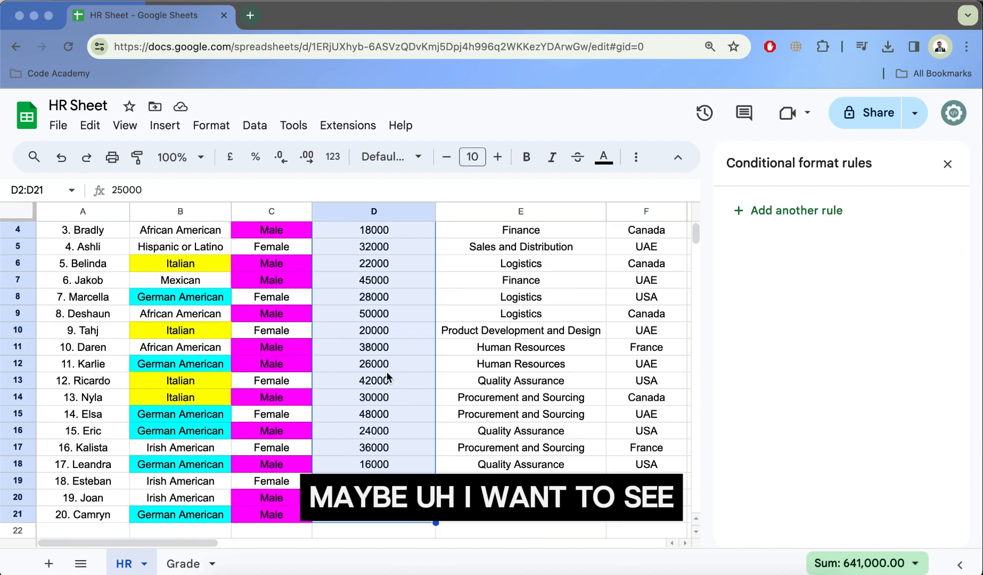
{"action": "scroll", "coordinate": [387, 376], "scroll_direction": "up", "scroll_amount": 2}
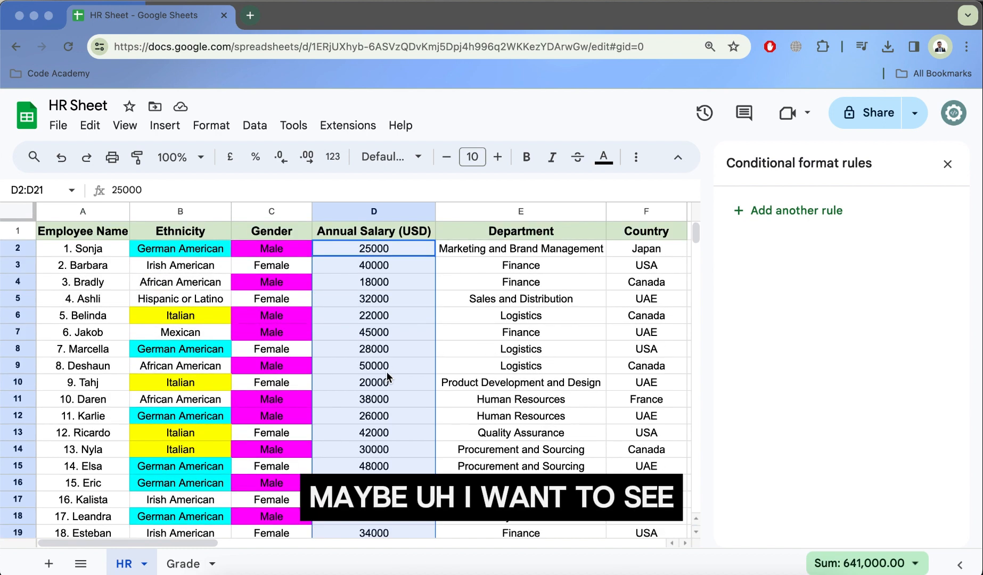
{"action": "left_click", "coordinate": [786, 213]}
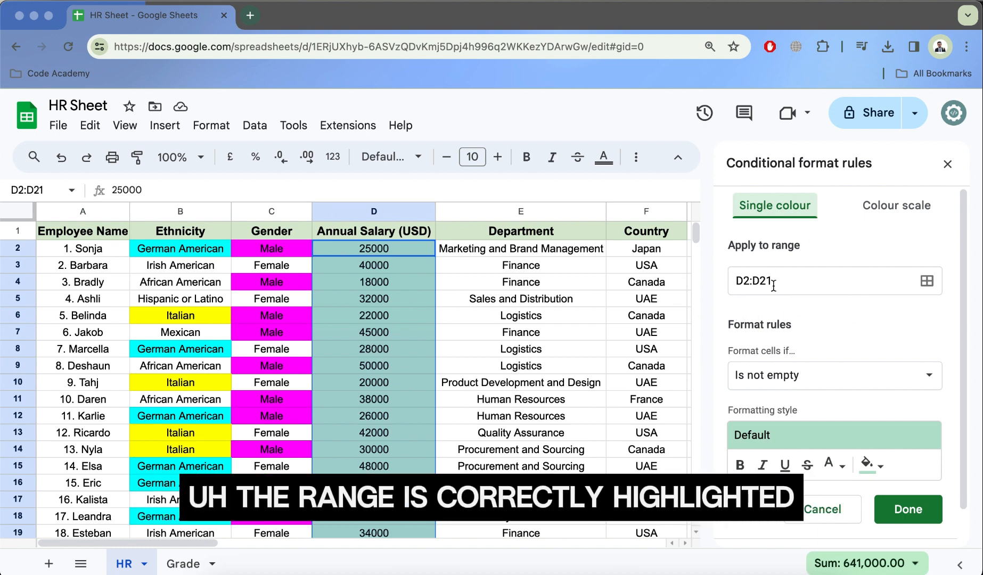
Step: Set the salary rule's condition to Less than 25000, keeping the default green fill
{"action": "scroll", "coordinate": [775, 382], "scroll_direction": "down", "scroll_amount": 1}
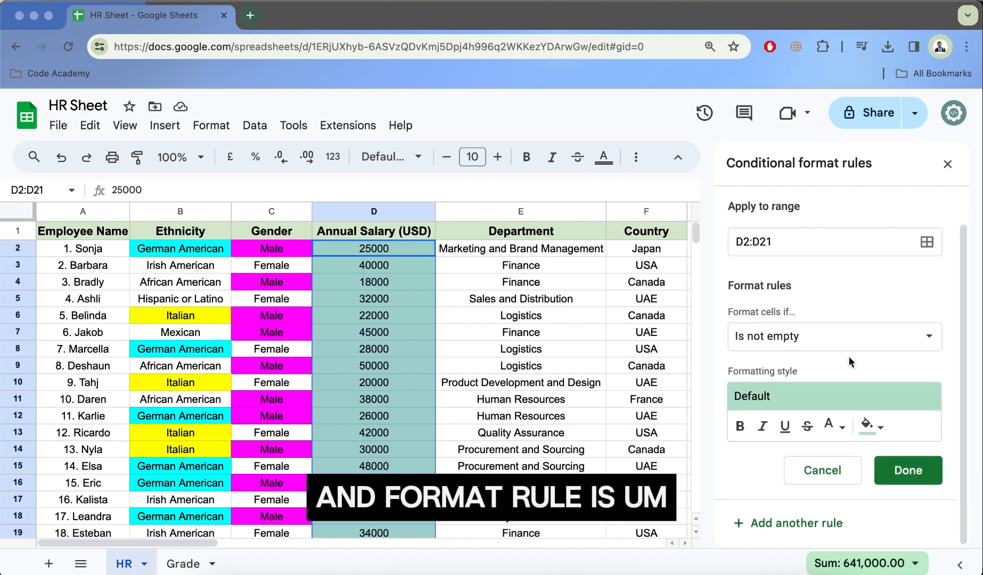
{"action": "left_click", "coordinate": [800, 336]}
{"action": "scroll", "coordinate": [829, 422], "scroll_direction": "down", "scroll_amount": 1}
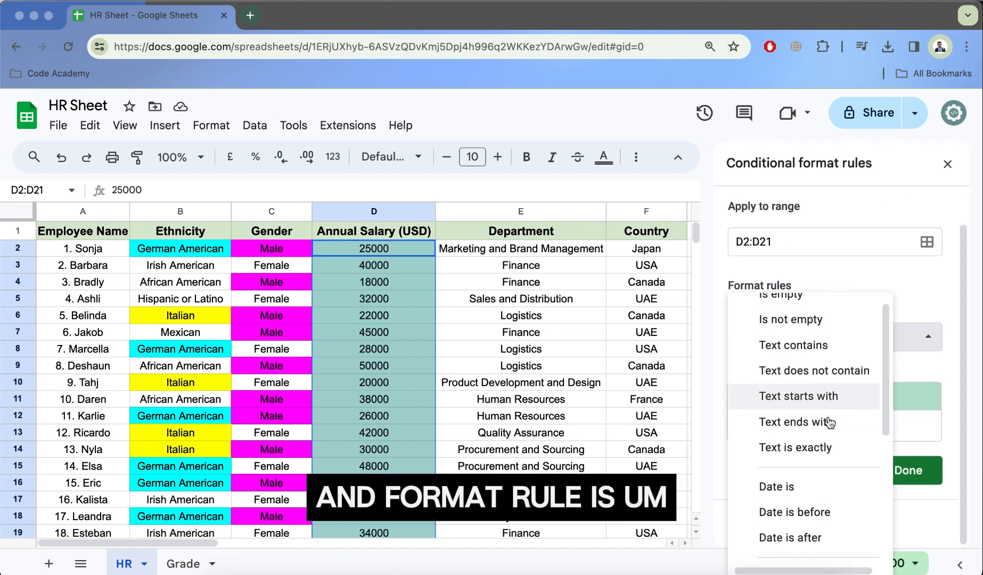
{"action": "scroll", "coordinate": [829, 421], "scroll_direction": "down", "scroll_amount": 5}
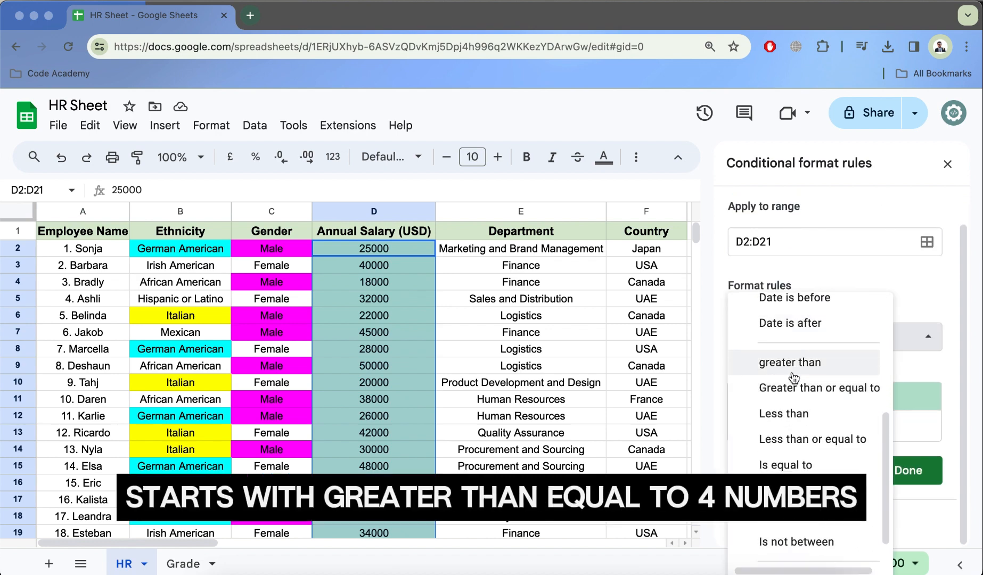
{"action": "scroll", "coordinate": [793, 377], "scroll_direction": "down", "scroll_amount": 1}
{"action": "scroll", "coordinate": [794, 375], "scroll_direction": "up", "scroll_amount": 5}
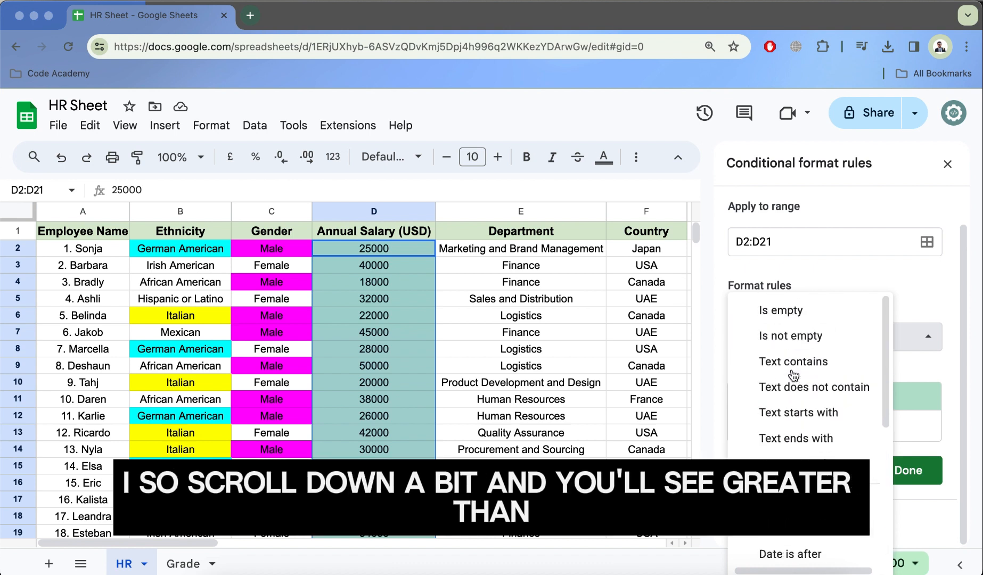
{"action": "scroll", "coordinate": [793, 376], "scroll_direction": "down", "scroll_amount": 5}
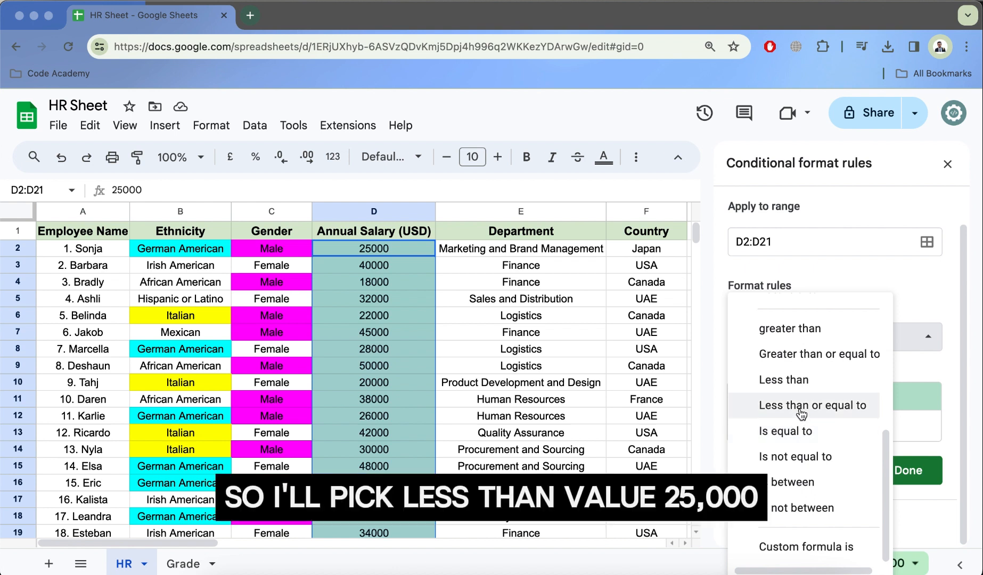
{"action": "left_click", "coordinate": [776, 379]}
{"action": "left_click", "coordinate": [775, 380]}
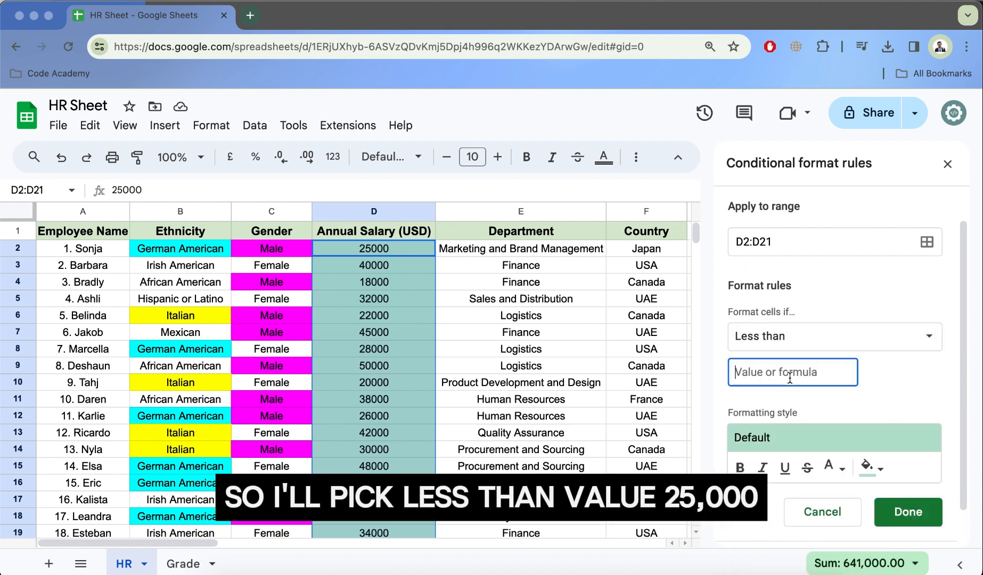
{"action": "type", "text": "25000"}
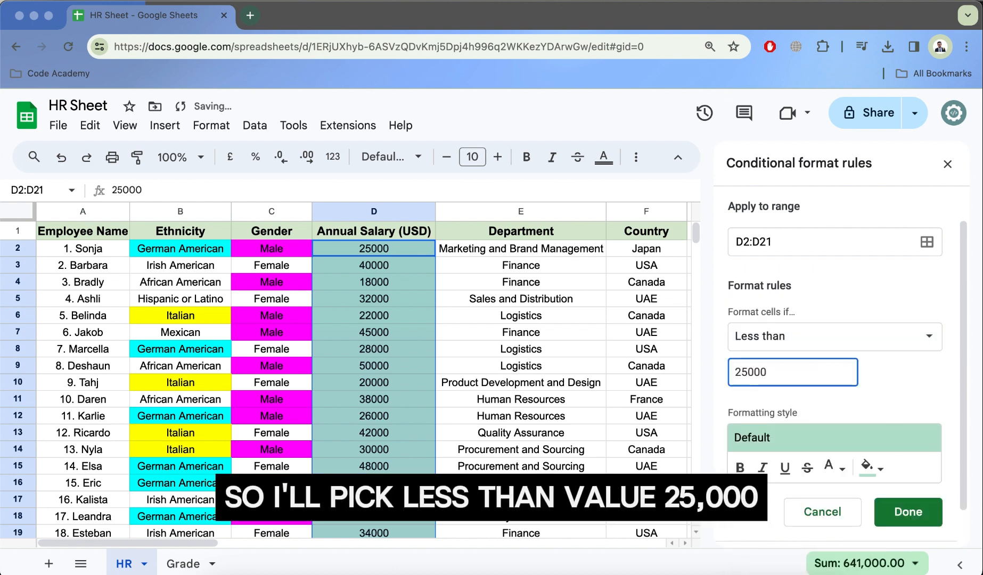
{"action": "scroll", "coordinate": [874, 412], "scroll_direction": "down", "scroll_amount": 1}
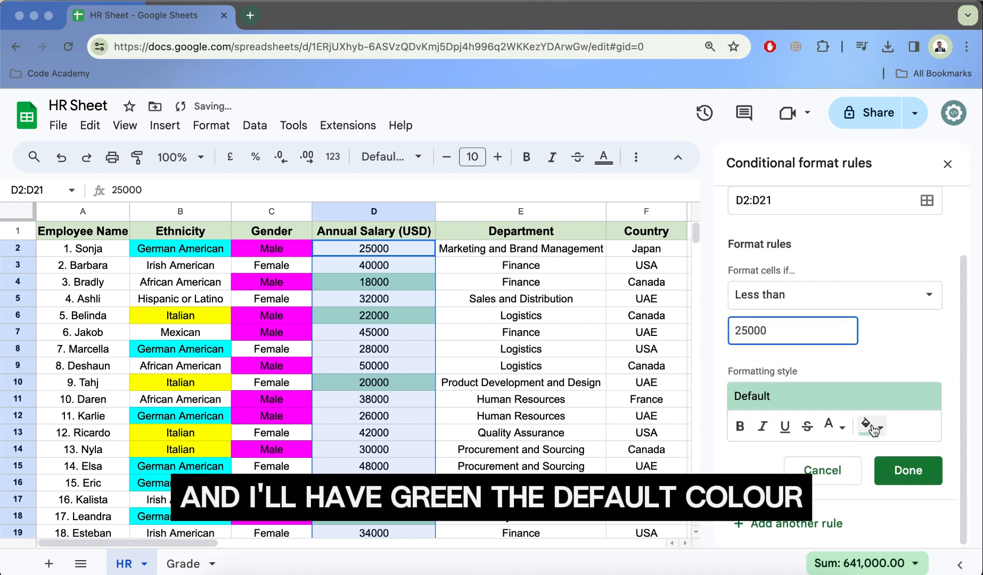
{"action": "left_click", "coordinate": [871, 426]}
{"action": "left_click", "coordinate": [873, 428]}
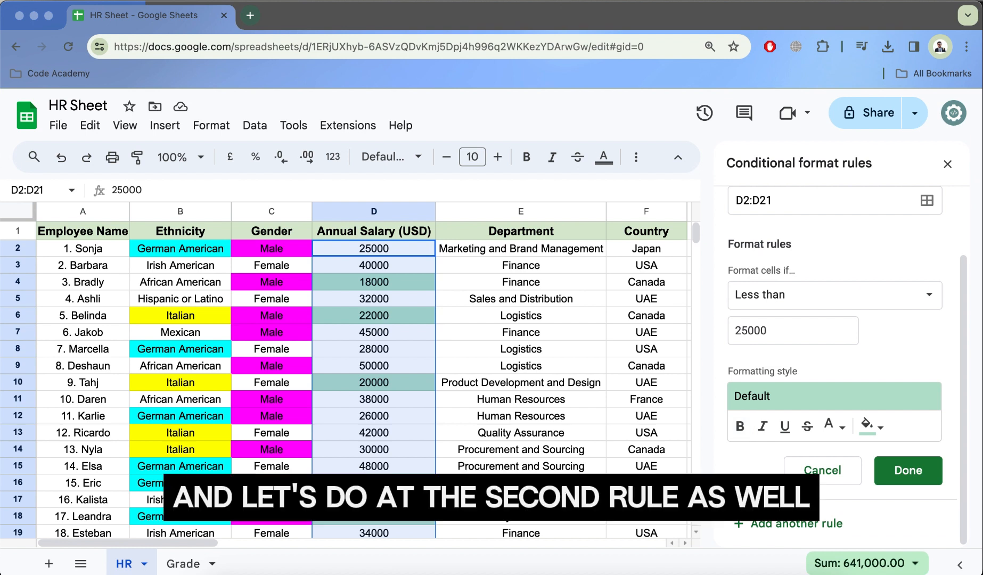
Step: Add a second rule for the salary range D2:D21 with the condition greater than 25000
{"action": "left_click", "coordinate": [777, 527]}
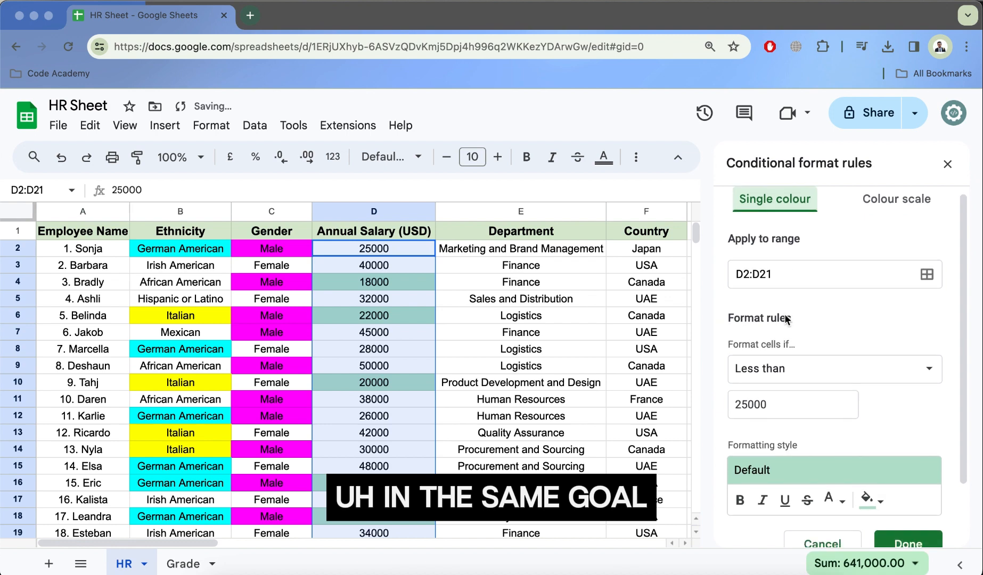
{"action": "scroll", "coordinate": [784, 313], "scroll_direction": "down", "scroll_amount": 3}
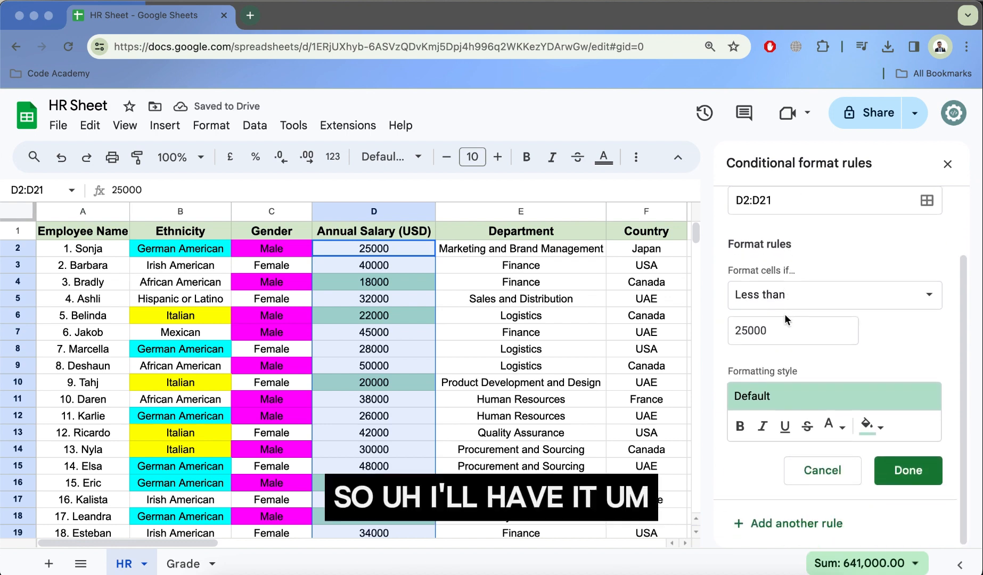
{"action": "left_click", "coordinate": [818, 305]}
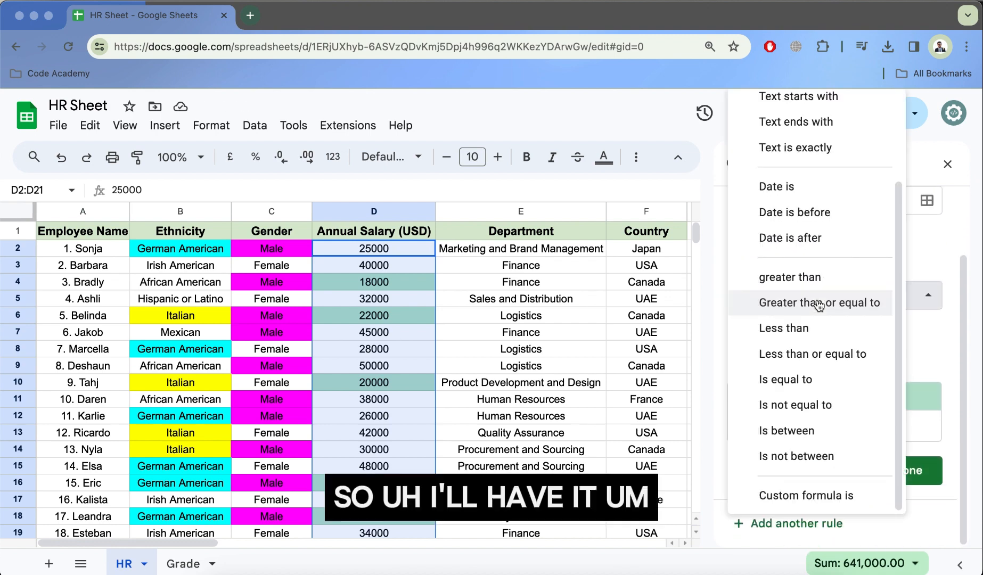
{"action": "left_click", "coordinate": [812, 280]}
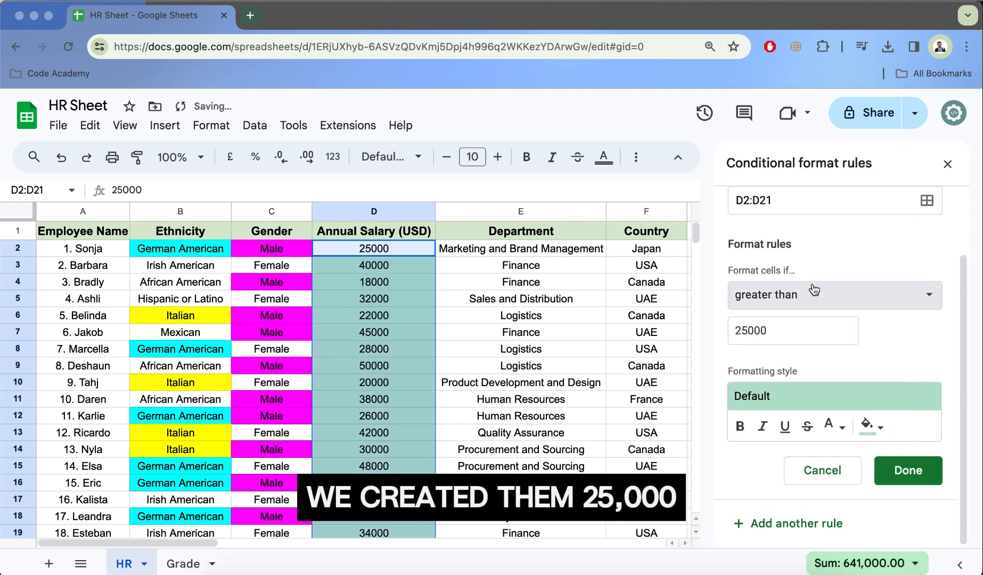
Step: Give the greater than 25000 rule a bright yellow fill, save it, and check the salary column's colours
{"action": "left_click", "coordinate": [872, 426]}
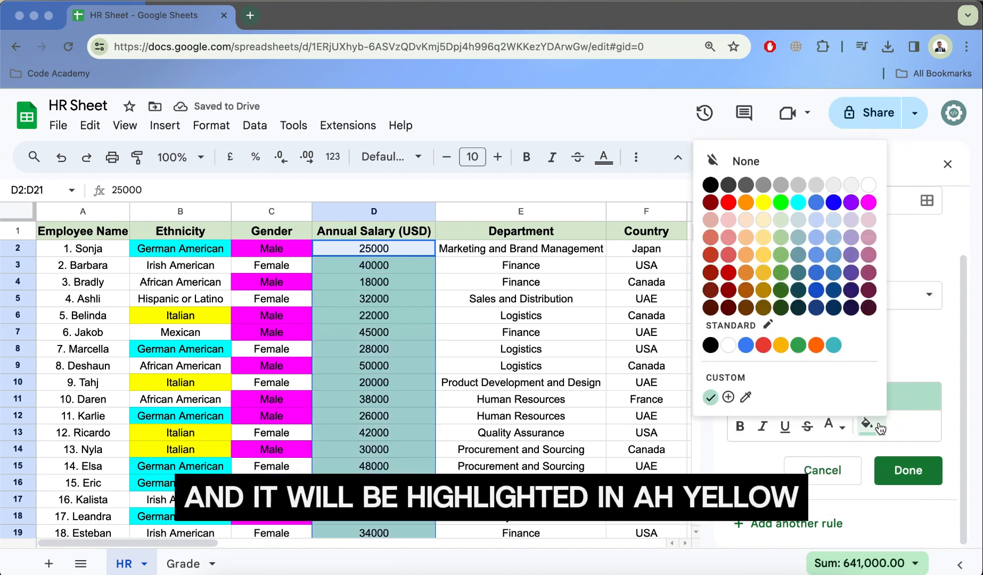
{"action": "left_click", "coordinate": [763, 202]}
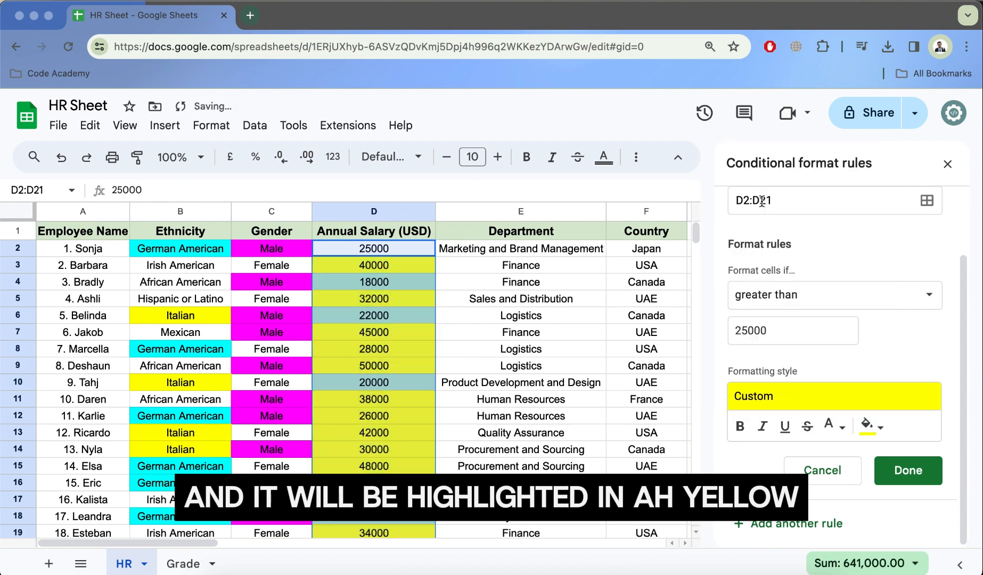
{"action": "left_click", "coordinate": [909, 479]}
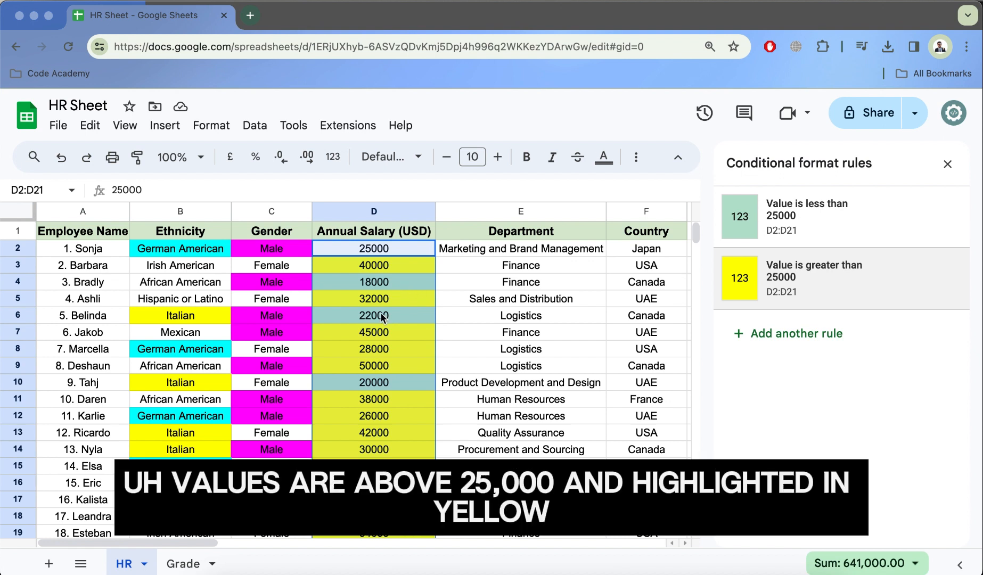
{"action": "scroll", "coordinate": [381, 315], "scroll_direction": "down", "scroll_amount": 3}
{"action": "scroll", "coordinate": [377, 311], "scroll_direction": "up", "scroll_amount": 3}
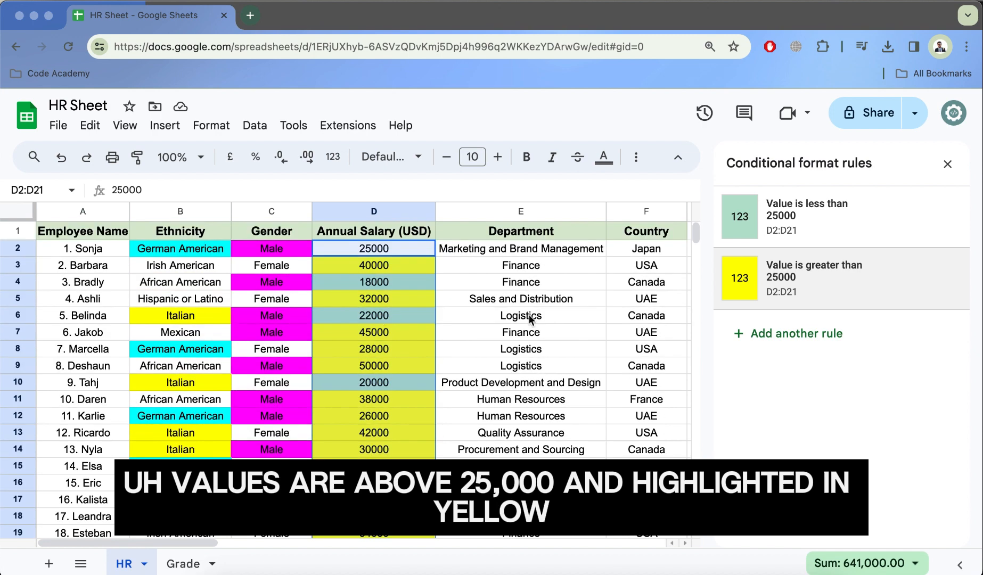
Step: Start another conditional formatting rule for the salary range D2:D21
{"action": "scroll", "coordinate": [418, 297], "scroll_direction": "right", "scroll_amount": 2}
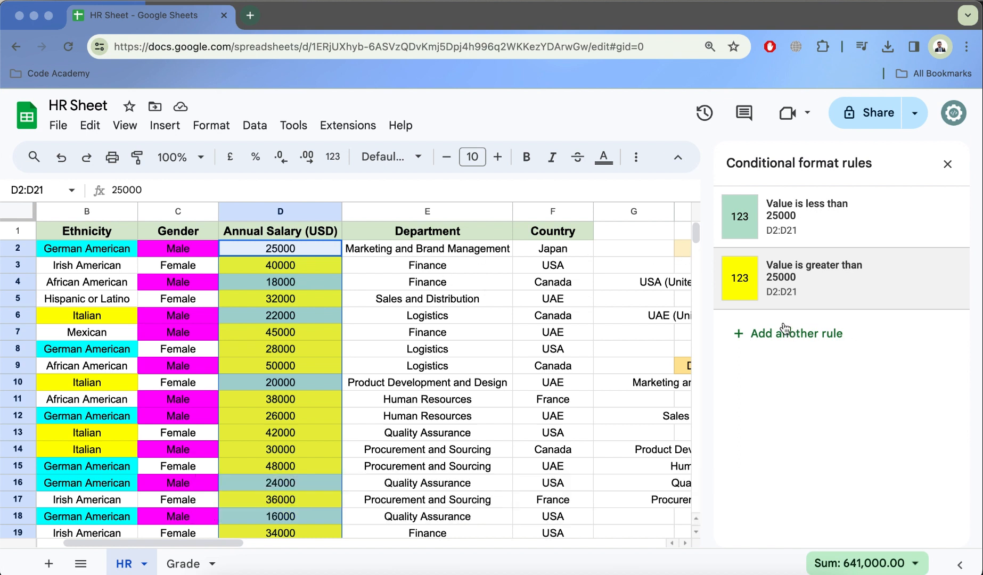
{"action": "left_click", "coordinate": [820, 340]}
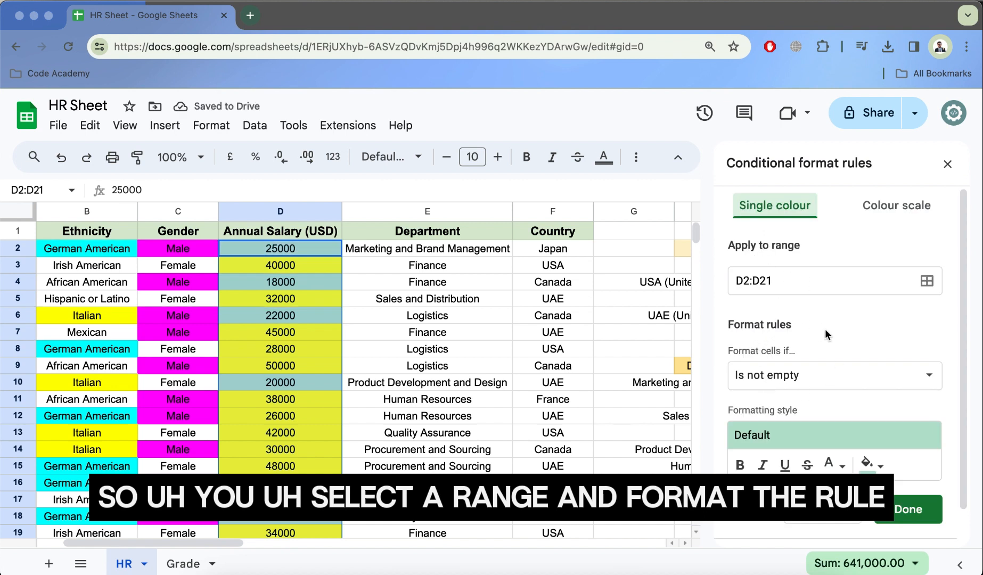
{"action": "scroll", "coordinate": [804, 383], "scroll_direction": "down", "scroll_amount": 1}
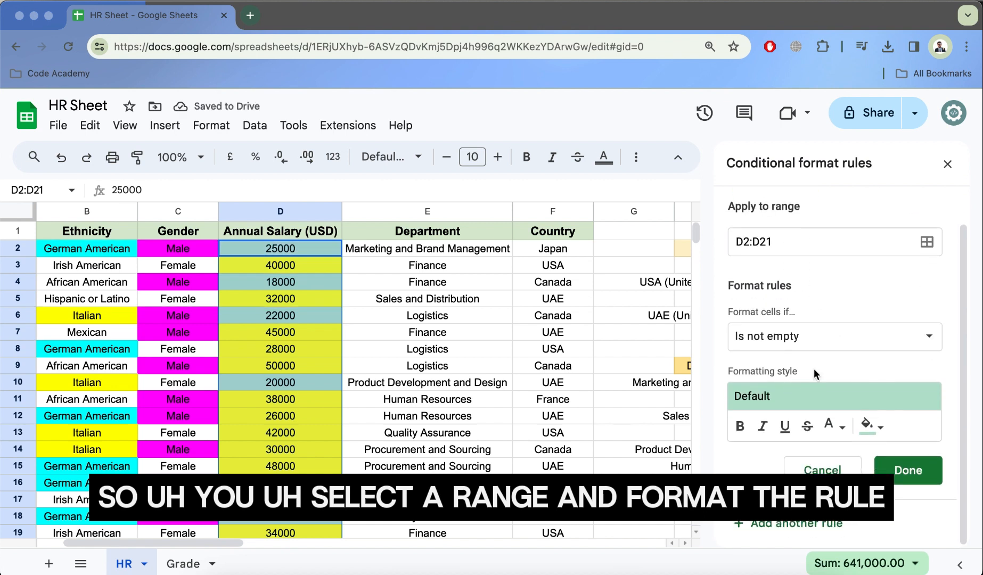
Step: Examine the condition types available for the rule, comparing the text, date and number groups
{"action": "left_click", "coordinate": [777, 336]}
{"action": "scroll", "coordinate": [797, 442], "scroll_direction": "down", "scroll_amount": 5}
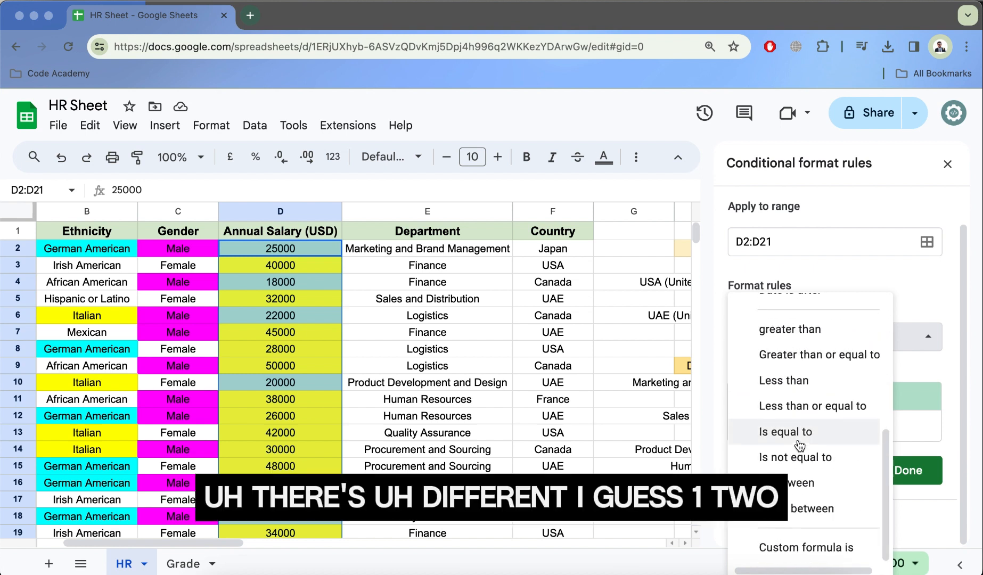
{"action": "scroll", "coordinate": [798, 445], "scroll_direction": "up", "scroll_amount": 5}
{"action": "scroll", "coordinate": [799, 445], "scroll_direction": "down", "scroll_amount": 5}
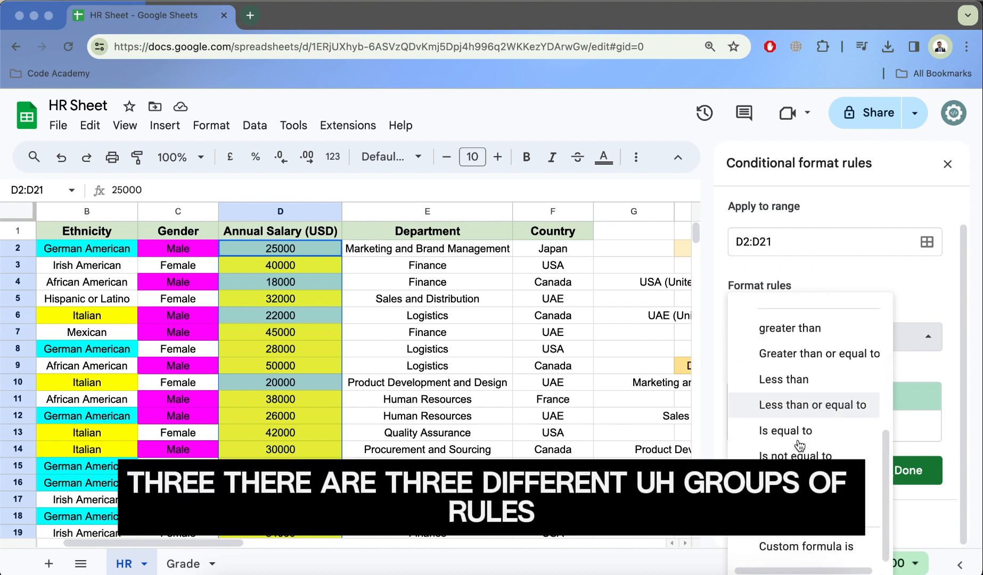
{"action": "scroll", "coordinate": [798, 444], "scroll_direction": "up", "scroll_amount": 2}
{"action": "scroll", "coordinate": [799, 444], "scroll_direction": "up", "scroll_amount": 3}
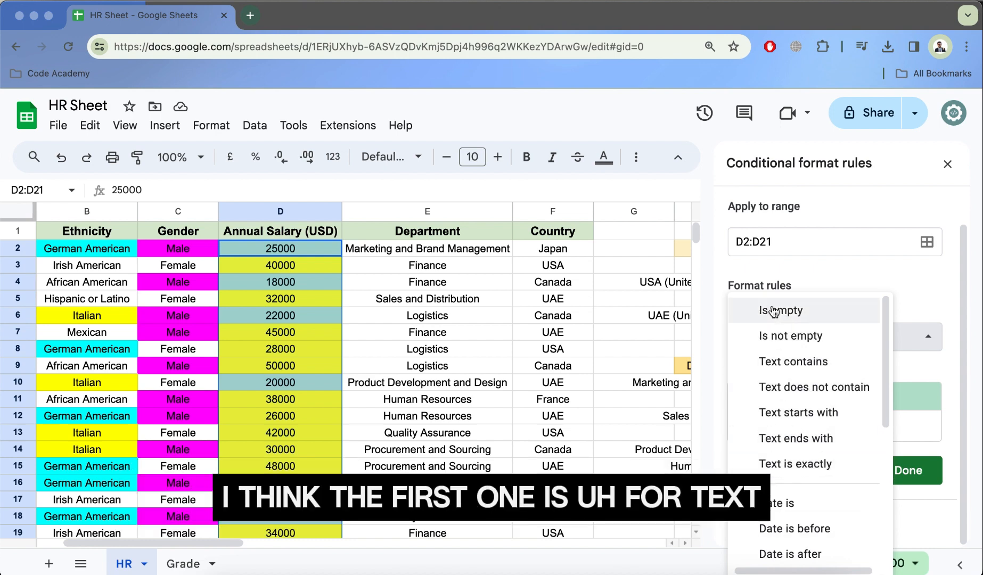
{"action": "scroll", "coordinate": [816, 392], "scroll_direction": "down", "scroll_amount": 5}
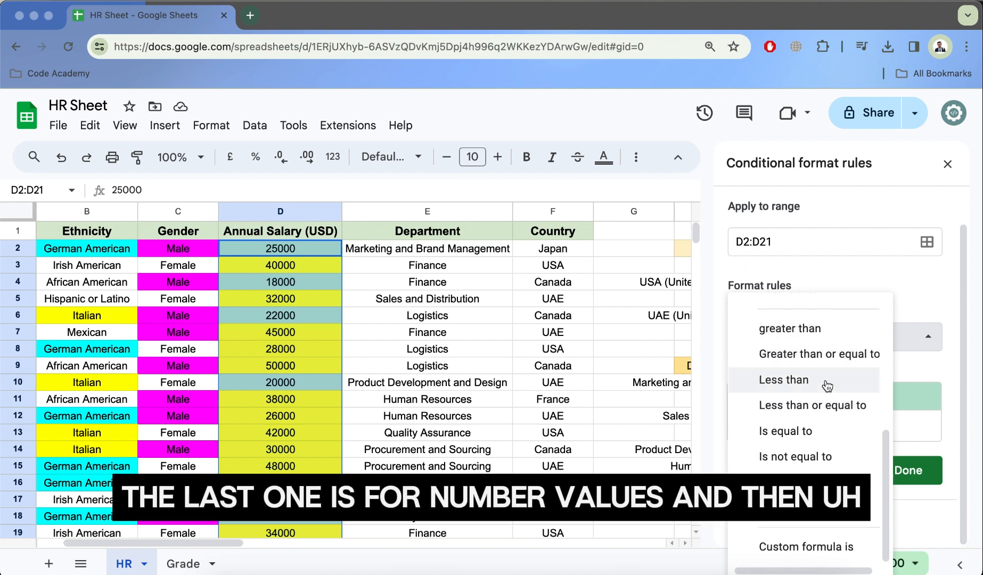
{"action": "scroll", "coordinate": [799, 384], "scroll_direction": "up", "scroll_amount": 2}
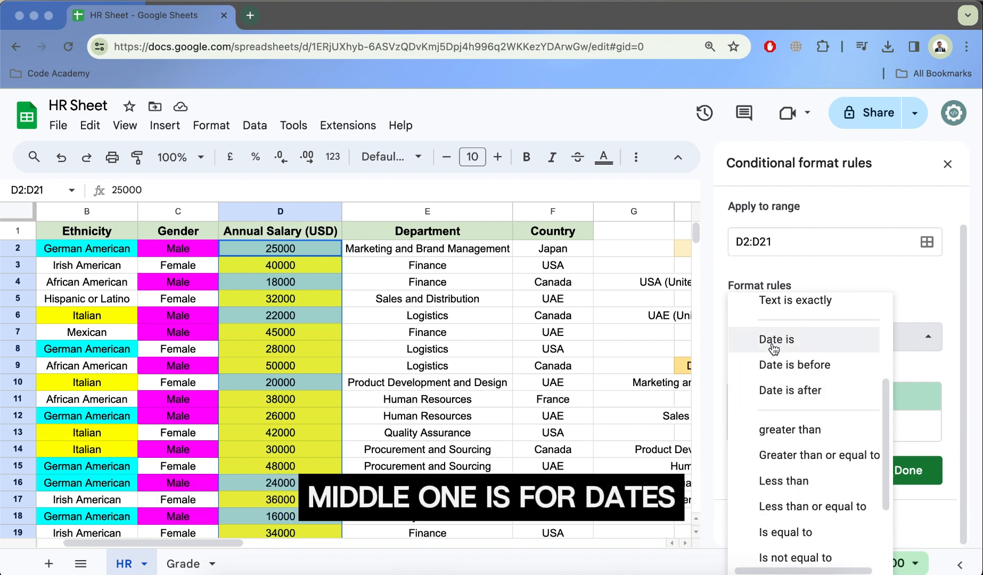
{"action": "scroll", "coordinate": [820, 391], "scroll_direction": "down", "scroll_amount": 3}
{"action": "scroll", "coordinate": [821, 393], "scroll_direction": "up", "scroll_amount": 6}
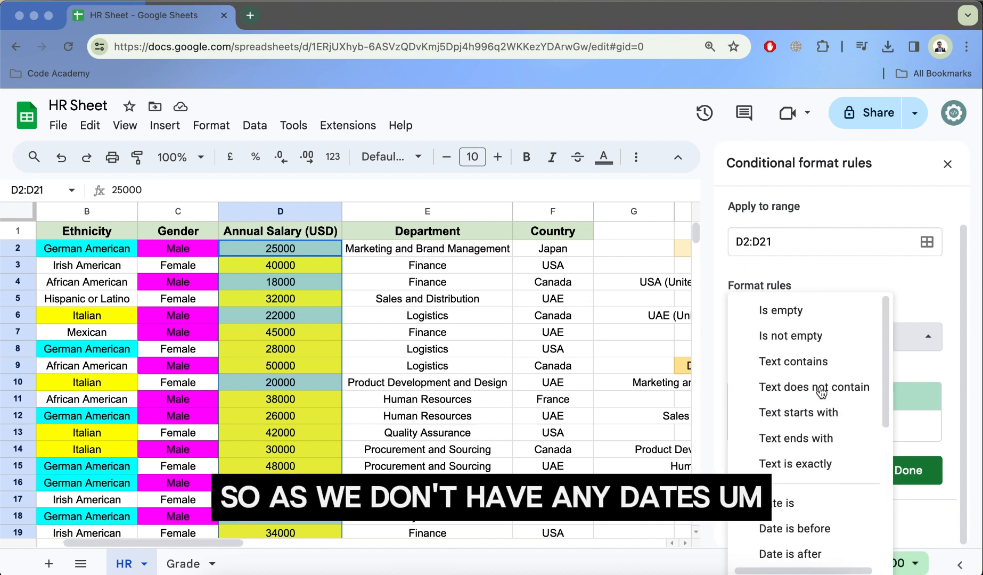
{"action": "scroll", "coordinate": [821, 392], "scroll_direction": "down", "scroll_amount": 3}
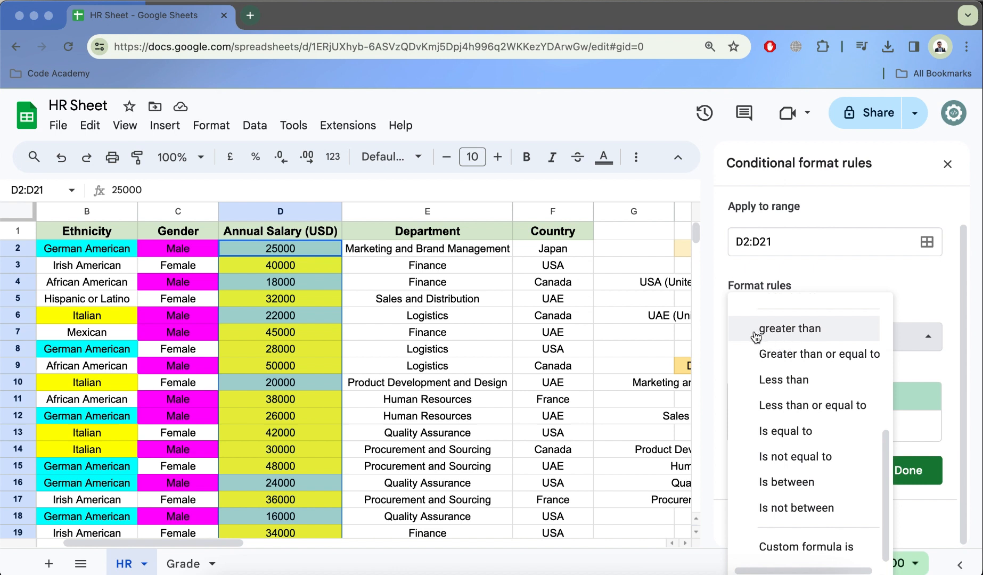
{"action": "scroll", "coordinate": [753, 333], "scroll_direction": "up", "scroll_amount": 3}
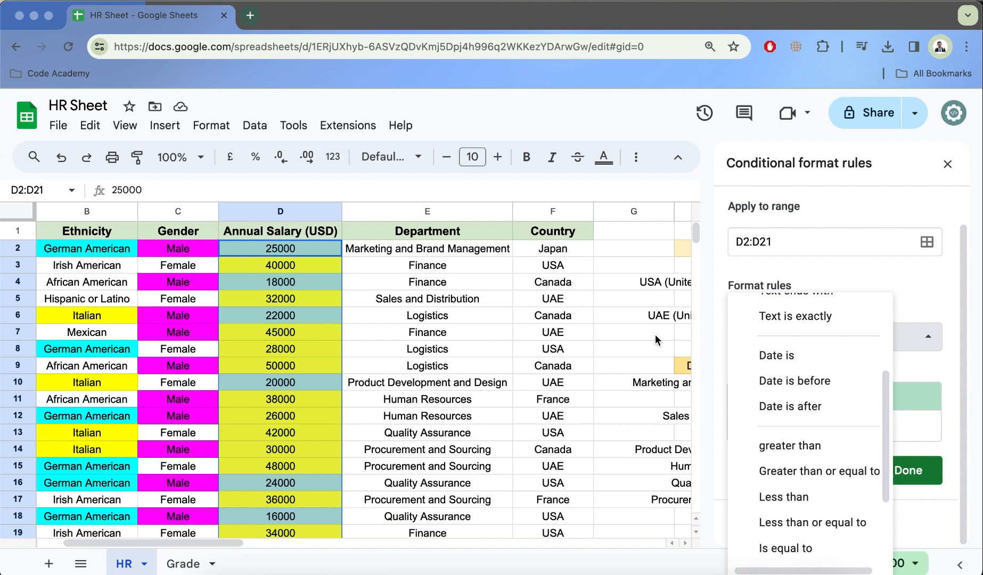
Step: Enter the date 1/1/2024 in the empty cell L3 and check that it is recognised as a date
{"action": "scroll", "coordinate": [560, 352], "scroll_direction": "right", "scroll_amount": 3}
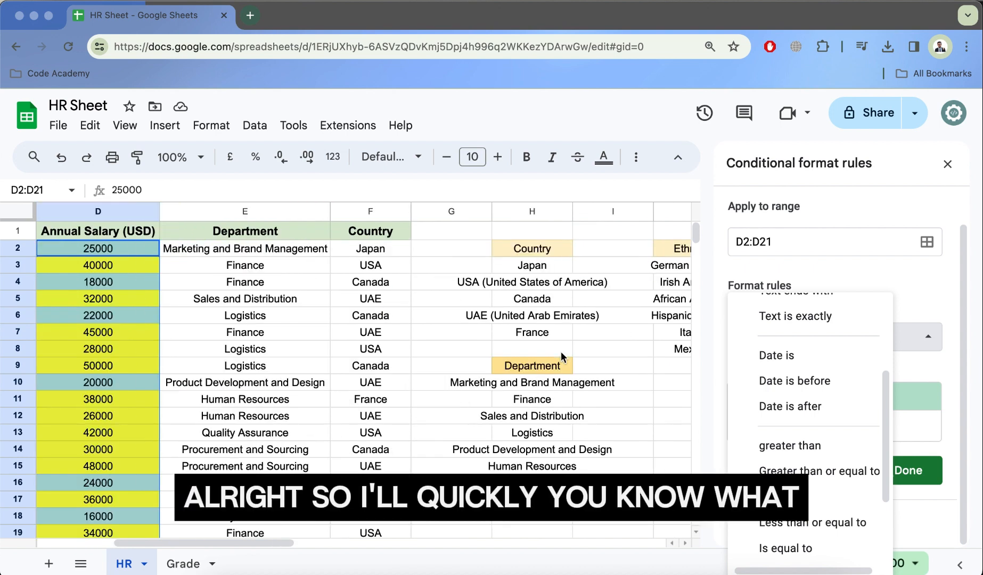
{"action": "scroll", "coordinate": [560, 352], "scroll_direction": "right", "scroll_amount": 5}
{"action": "left_click", "coordinate": [309, 261]}
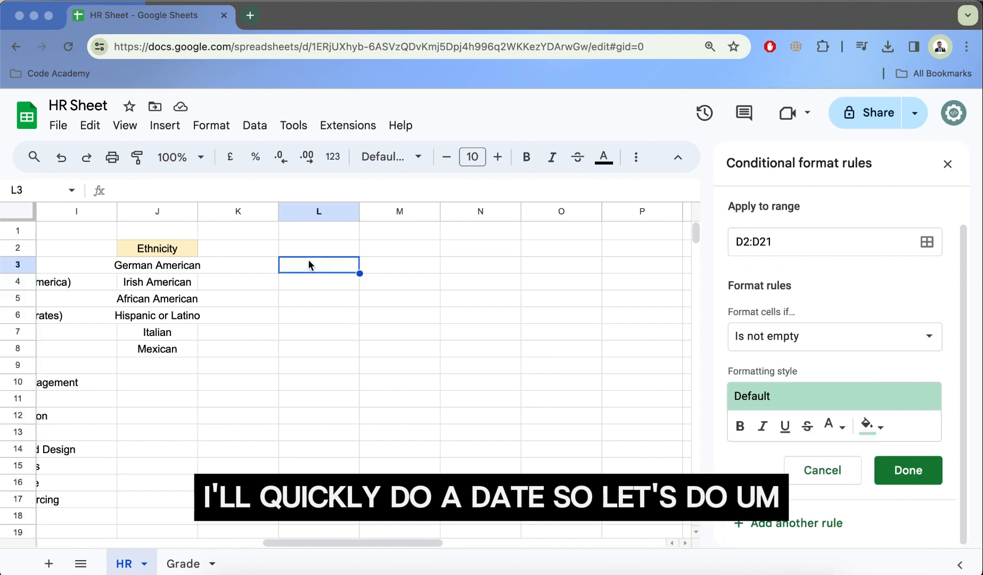
{"action": "type", "text": "1/"}
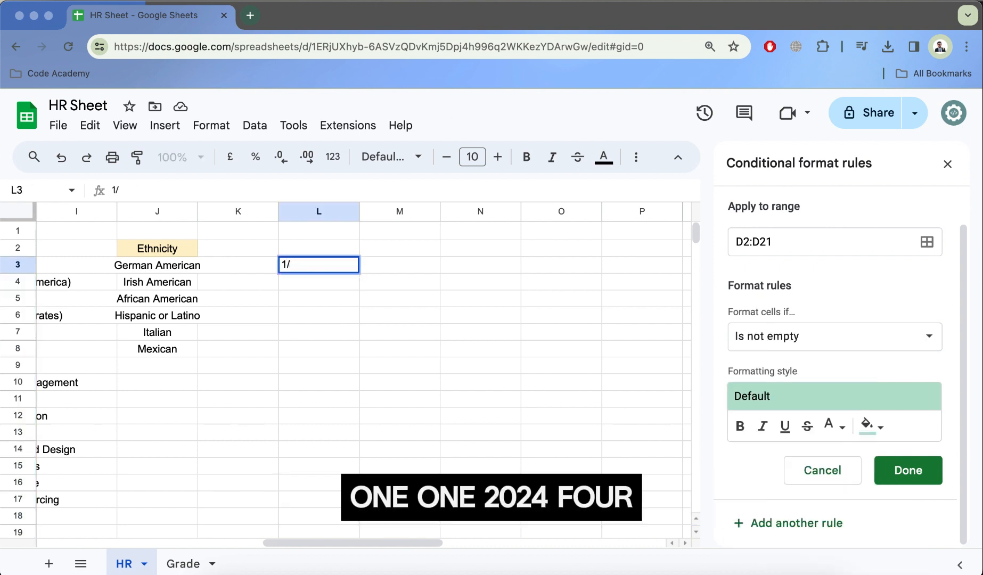
{"action": "type", "text": "1/2023"}
{"action": "key", "text": "BackSpace"}
{"action": "type", "text": "4"}
{"action": "key", "text": "Return"}
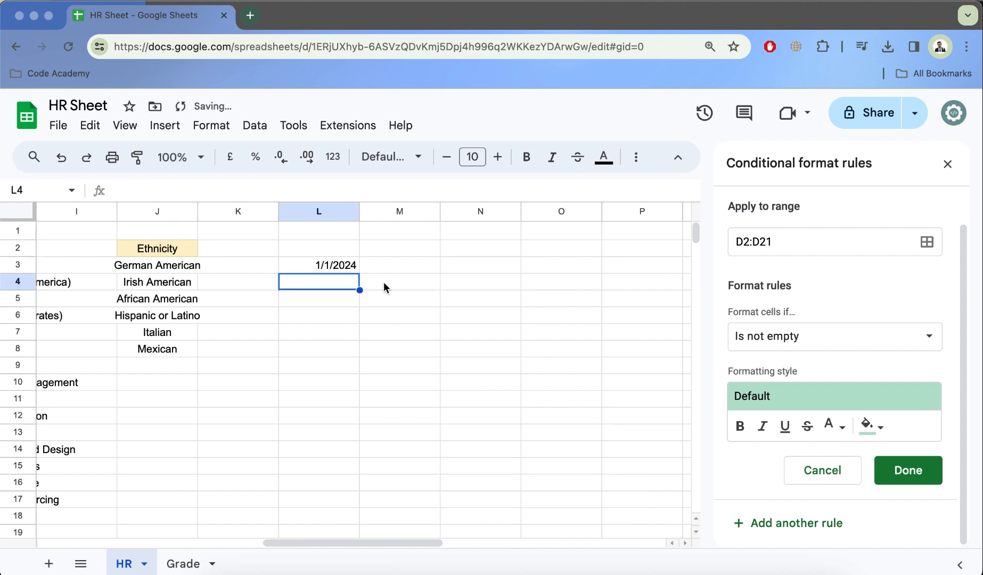
{"action": "left_click", "coordinate": [308, 265]}
{"action": "double_click", "coordinate": [308, 265]}
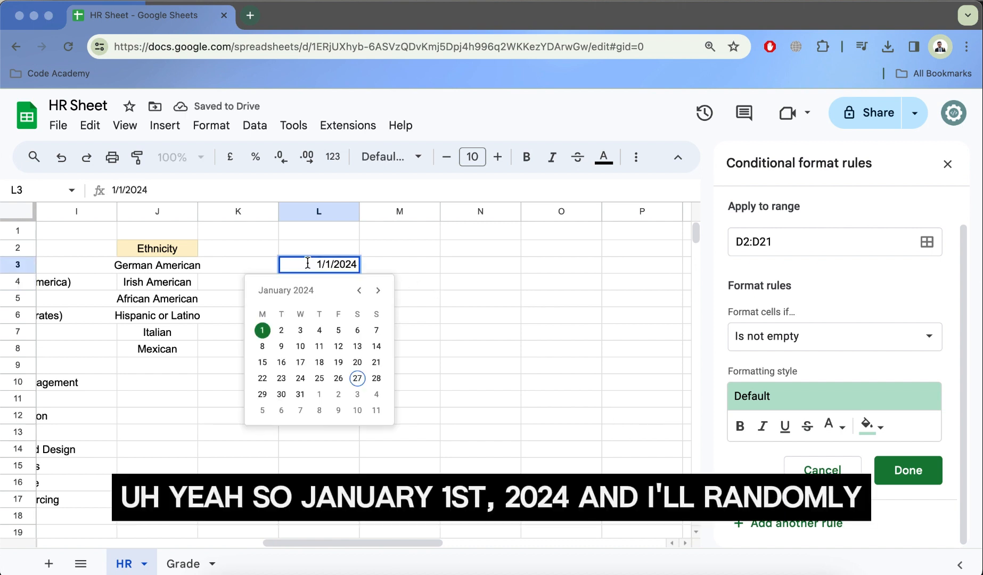
{"action": "left_click", "coordinate": [390, 261]}
Step: Enter the date 12/1/2024 in cell L4
{"action": "left_click", "coordinate": [334, 279]}
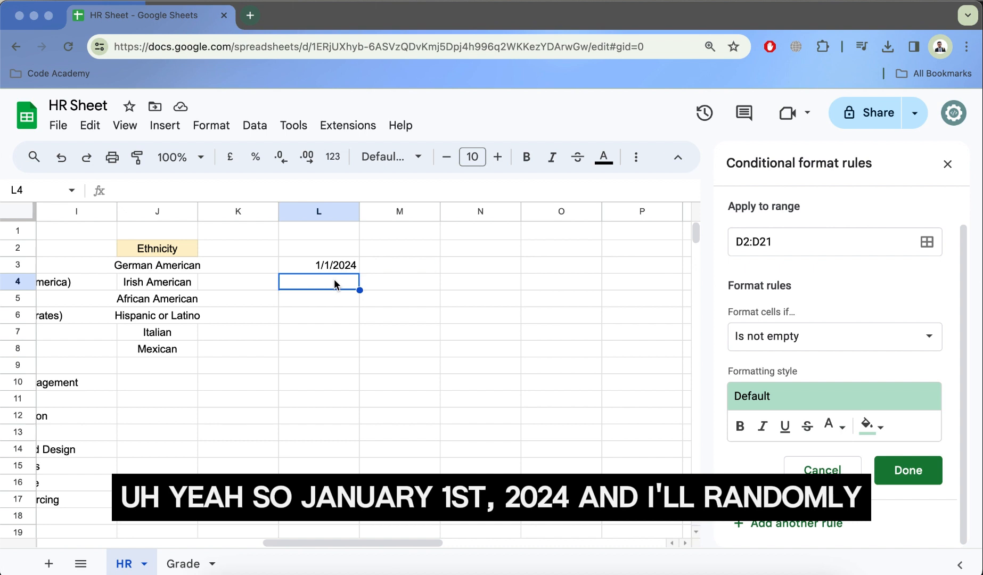
{"action": "type", "text": "12/"}
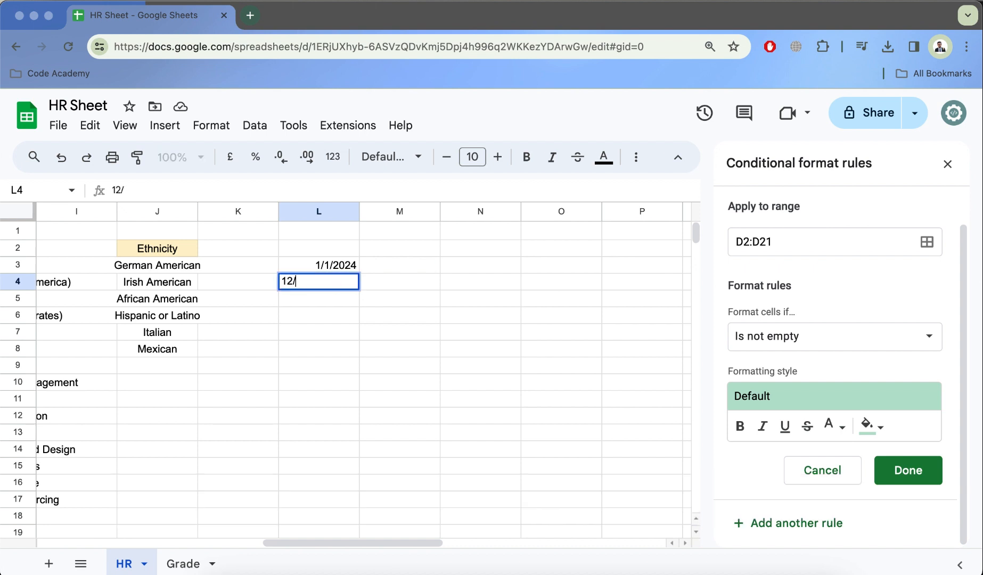
{"action": "type", "text": "1/2024"}
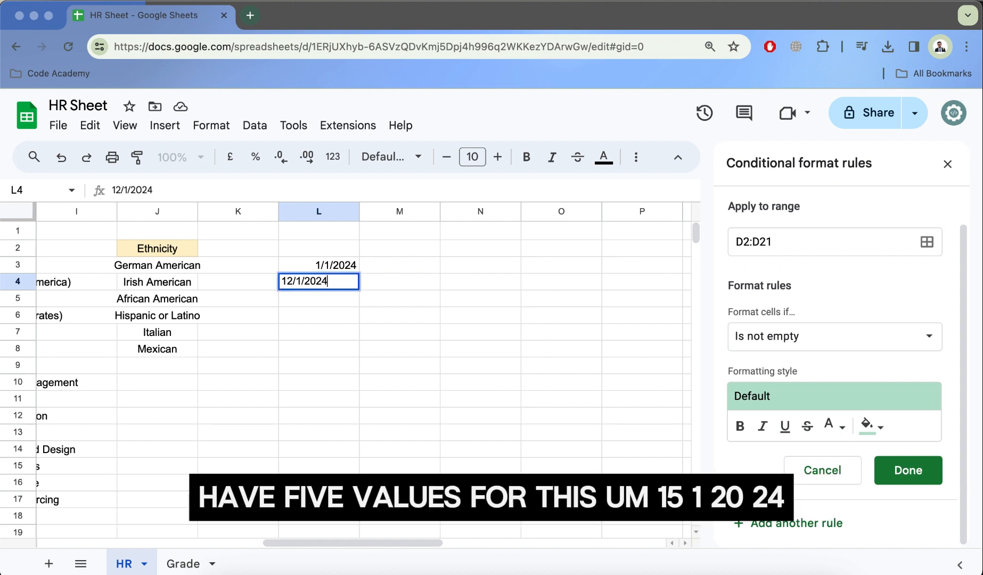
{"action": "key", "text": "Return"}
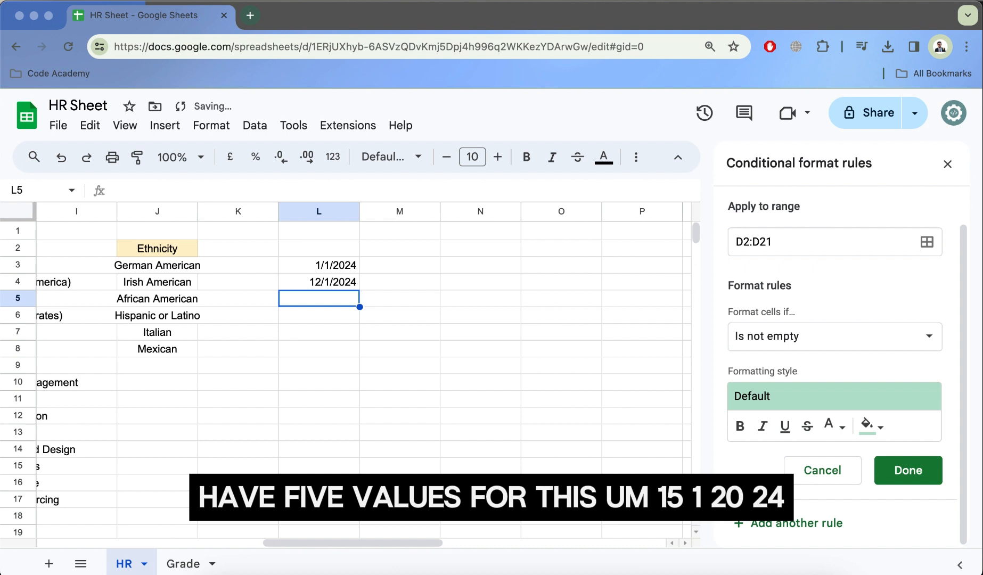
Step: Enter the date 15/1/2024 in cell L5 and check its day, month and year parts
{"action": "type", "text": "15/"}
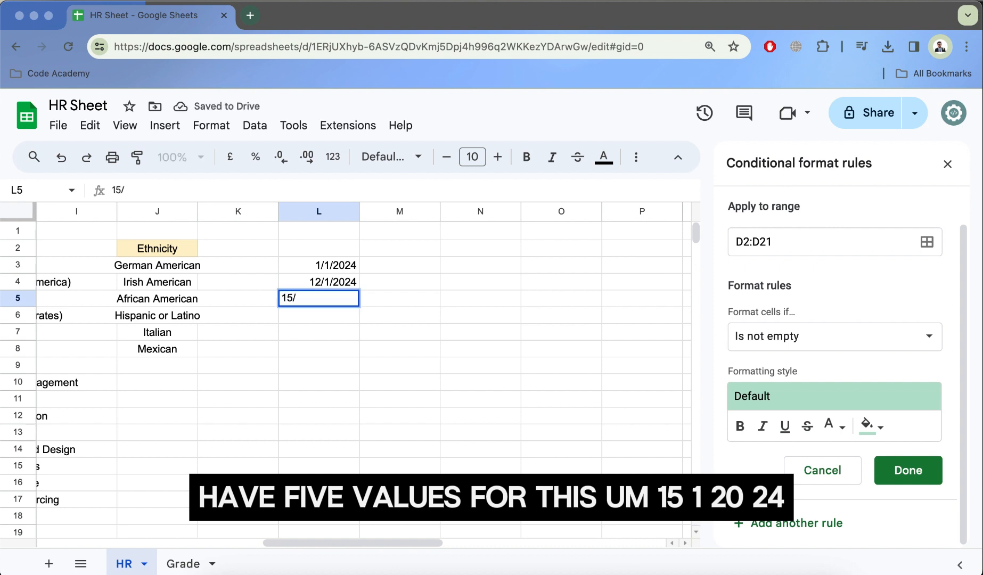
{"action": "type", "text": "1/2024"}
{"action": "key", "text": "Return"}
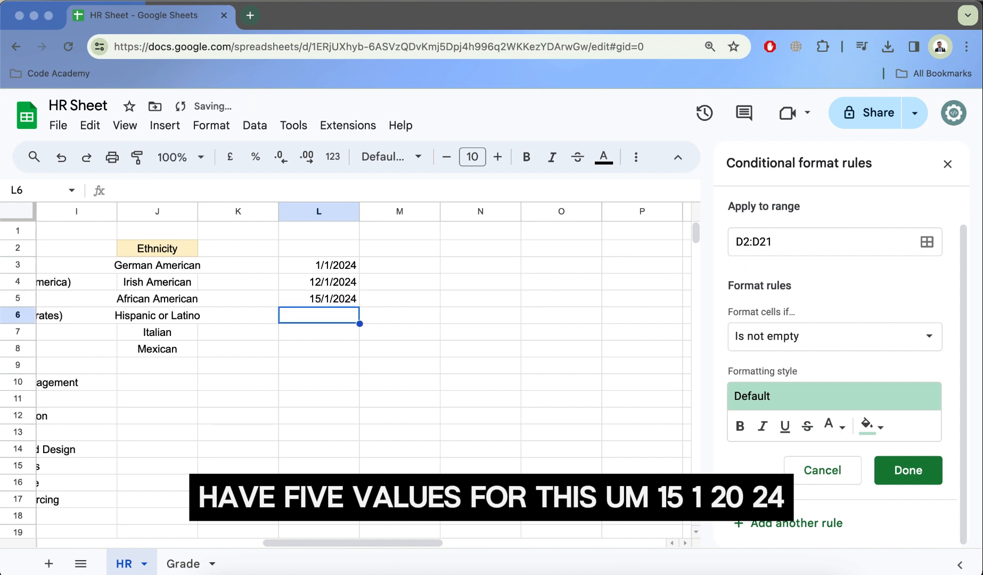
{"action": "double_click", "coordinate": [334, 299]}
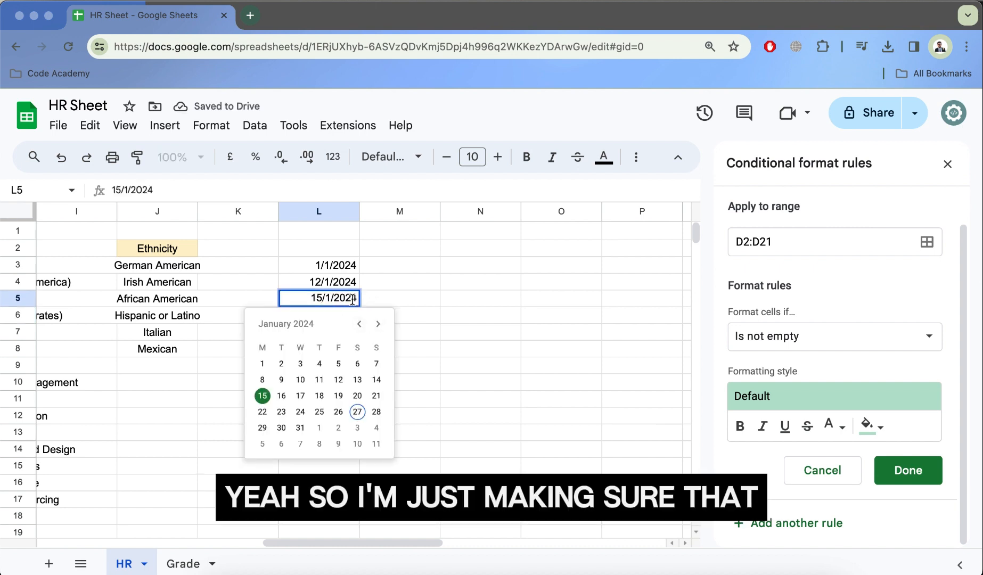
{"action": "double_click", "coordinate": [315, 298]}
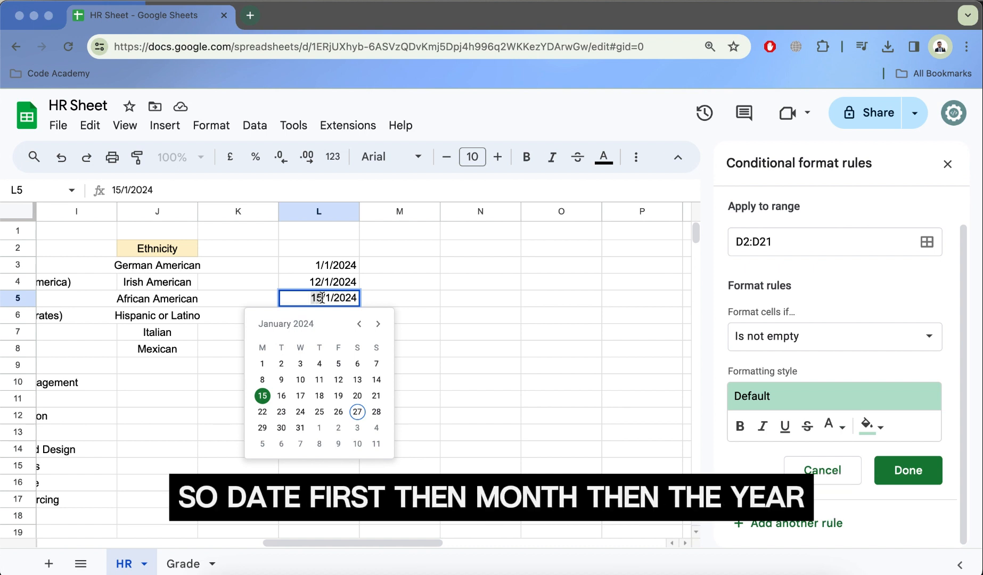
{"action": "double_click", "coordinate": [328, 298]}
{"action": "double_click", "coordinate": [349, 298]}
{"action": "key", "text": "Return"}
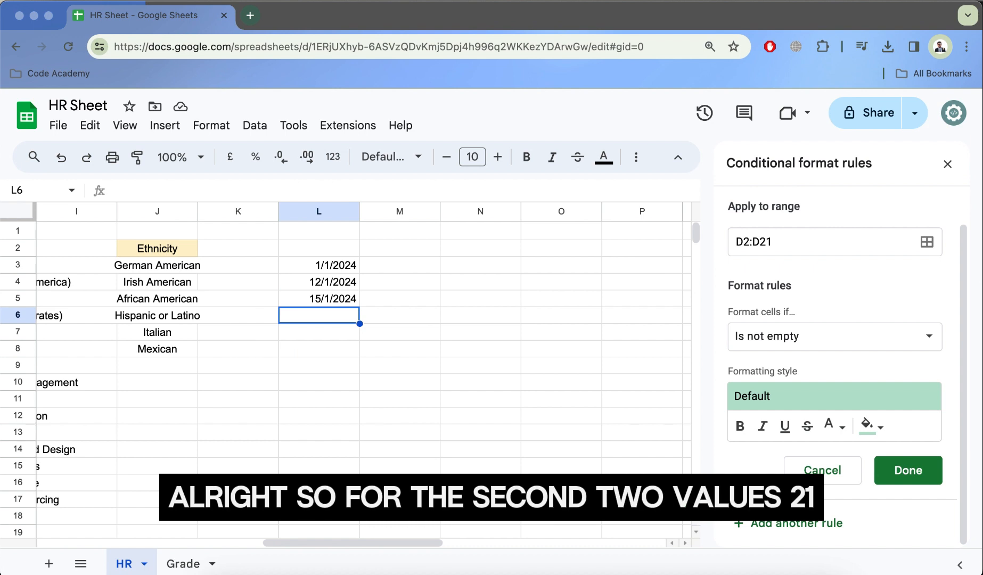
Step: Enter the dates 20/1/2024 in cell L6 and 21/1/2024 in cell L7
{"action": "type", "text": "20/"}
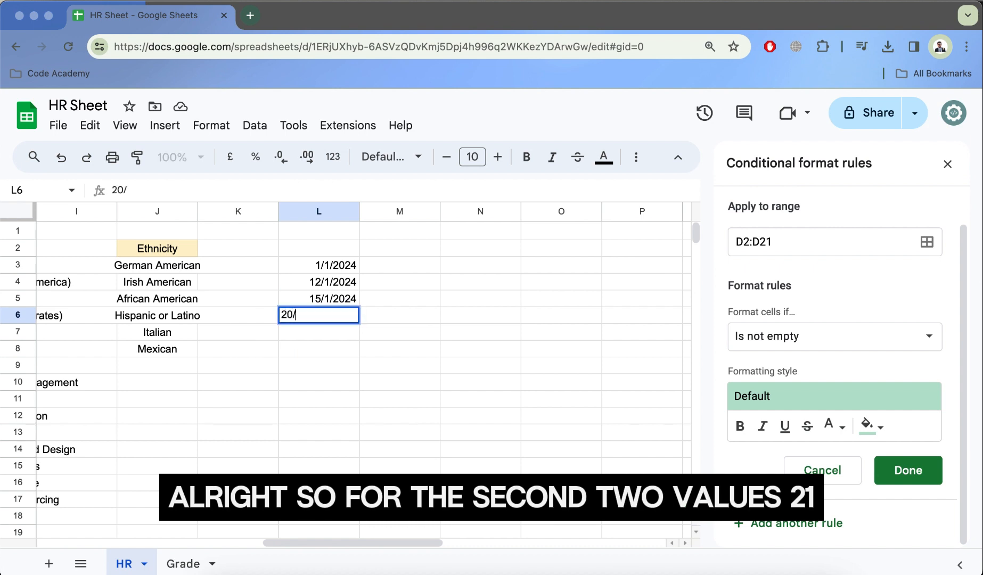
{"action": "type", "text": "1/2023"}
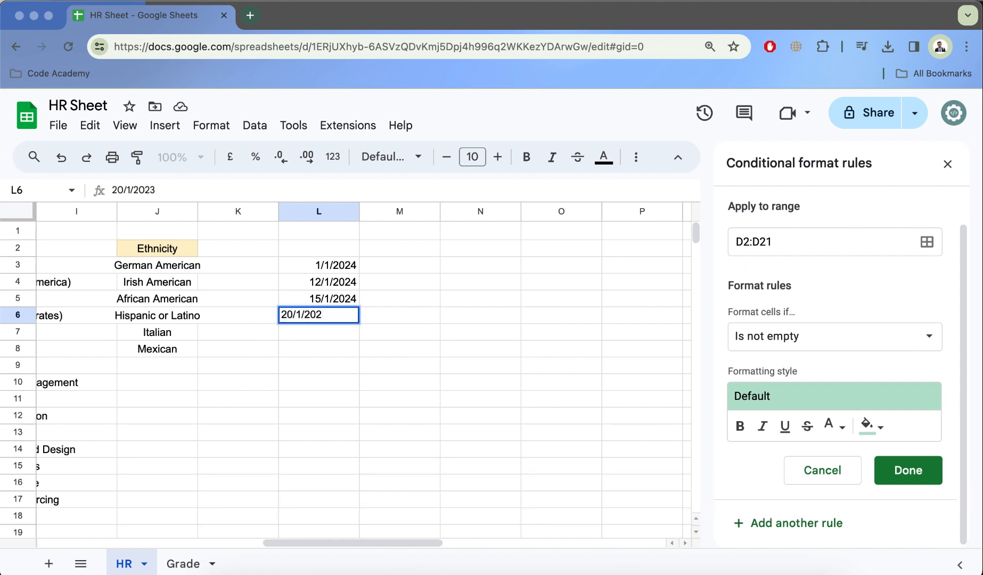
{"action": "key", "text": "BackSpace"}
{"action": "type", "text": "4"}
{"action": "key", "text": "Return"}
{"action": "type", "text": "2"}
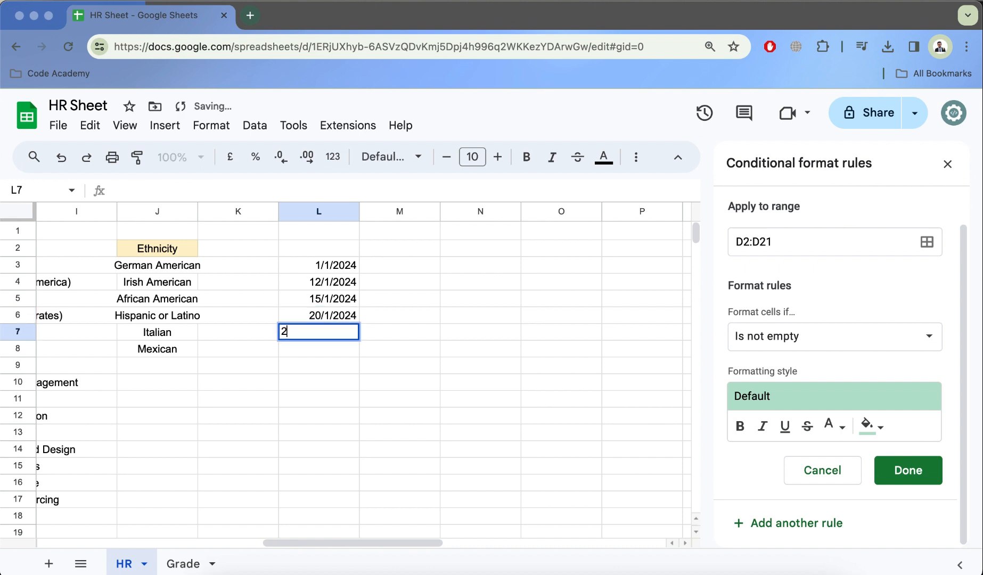
{"action": "type", "text": "21/1/2024"}
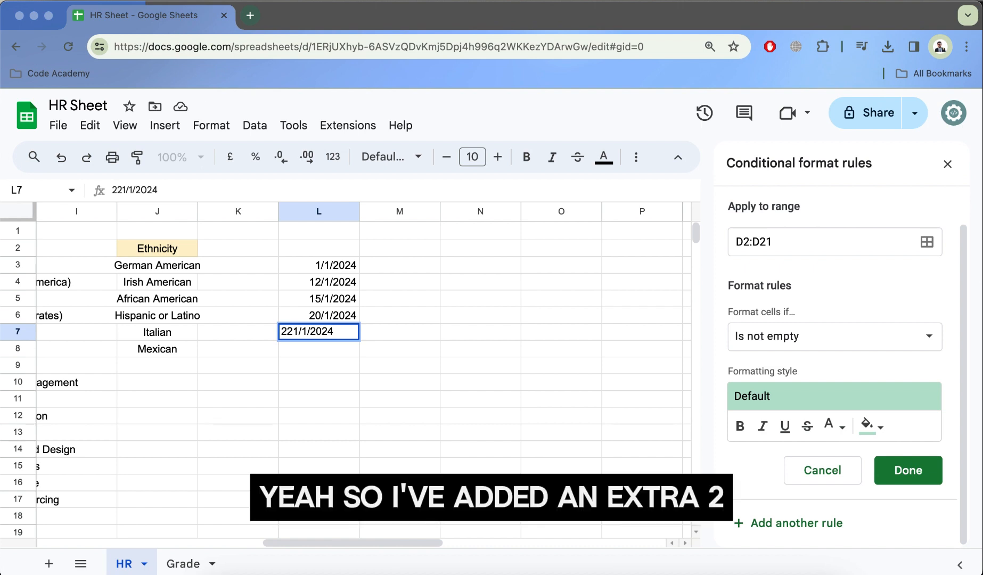
{"action": "left_click", "coordinate": [287, 331]}
{"action": "key", "text": "BackSpace"}
{"action": "key", "text": "Return"}
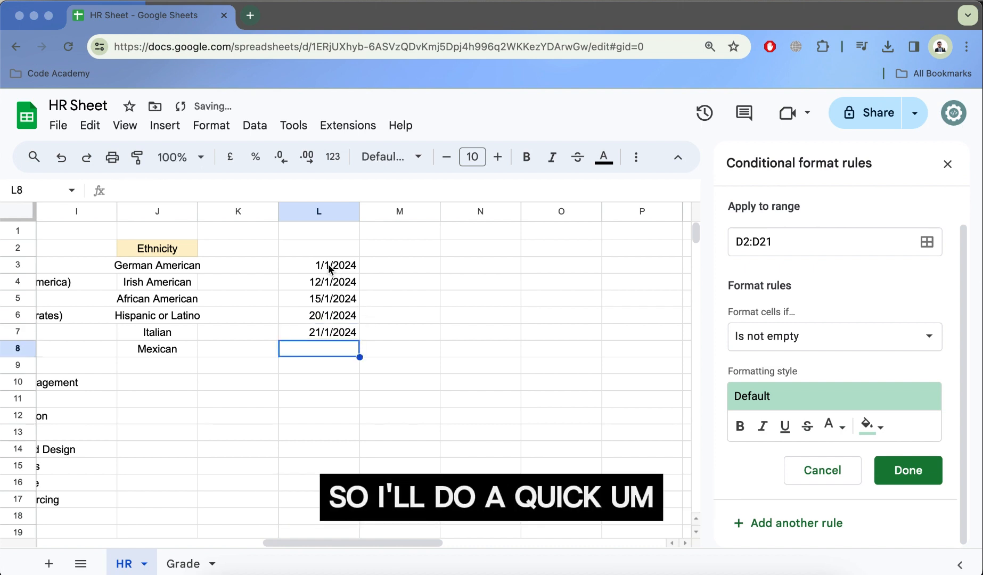
Step: Select the dates in L3:L7 and set the open rule's condition to Date is before
{"action": "left_click_drag", "start_coordinate": [329, 268], "coordinate": [329, 332]}
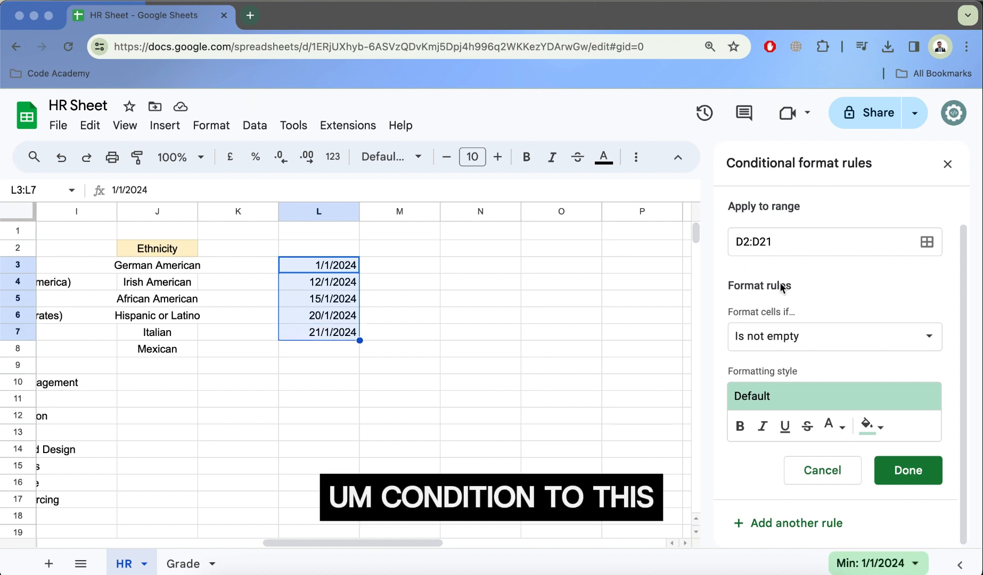
{"action": "scroll", "coordinate": [780, 281], "scroll_direction": "up", "scroll_amount": 2}
{"action": "scroll", "coordinate": [858, 287], "scroll_direction": "down", "scroll_amount": 2}
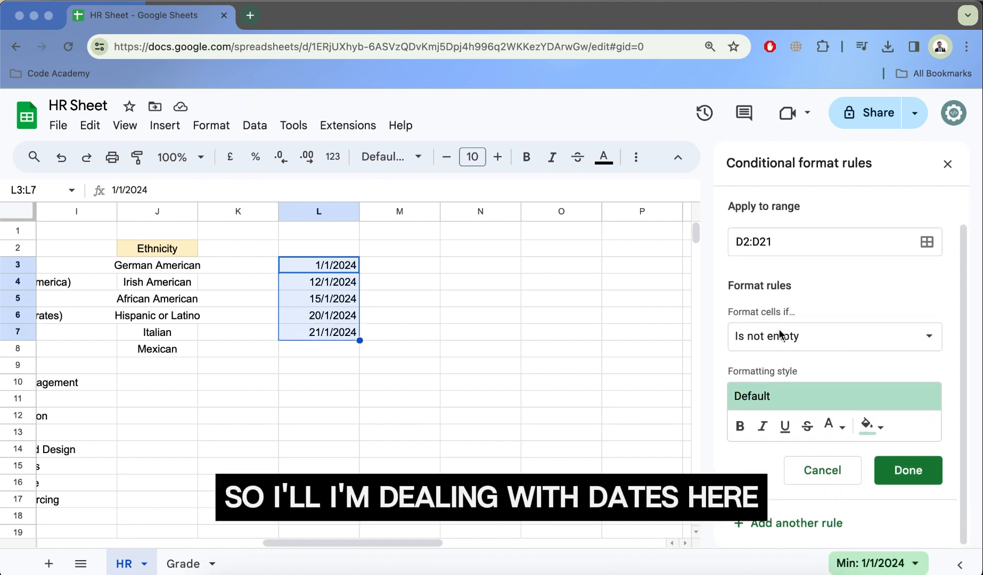
{"action": "left_click", "coordinate": [813, 343]}
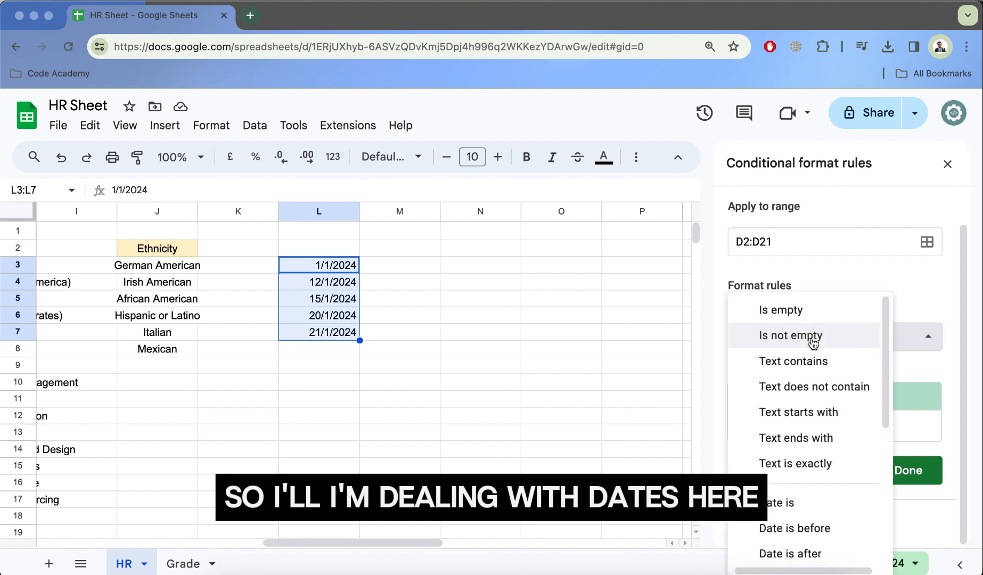
{"action": "scroll", "coordinate": [834, 397], "scroll_direction": "down", "scroll_amount": 3}
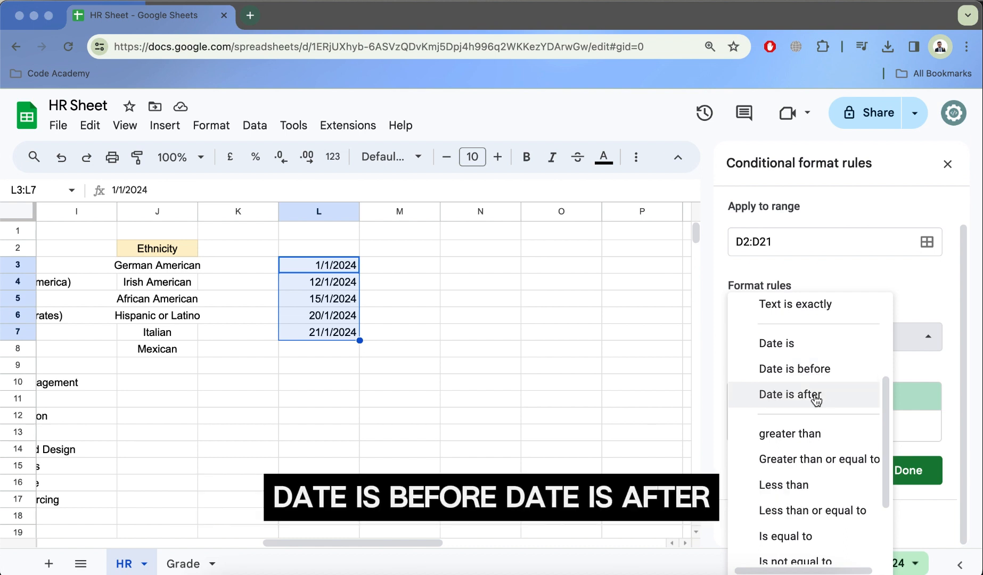
{"action": "left_click", "coordinate": [789, 369]}
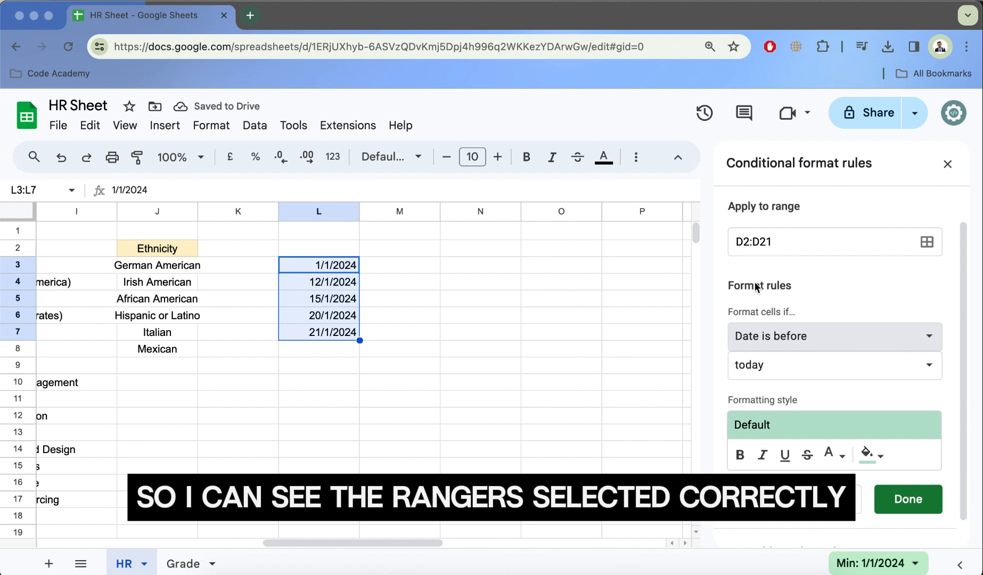
Step: Set the open rule's condition to Date is before the exact date 16/1/2024 and save the rule
{"action": "scroll", "coordinate": [755, 286], "scroll_direction": "down", "scroll_amount": 1}
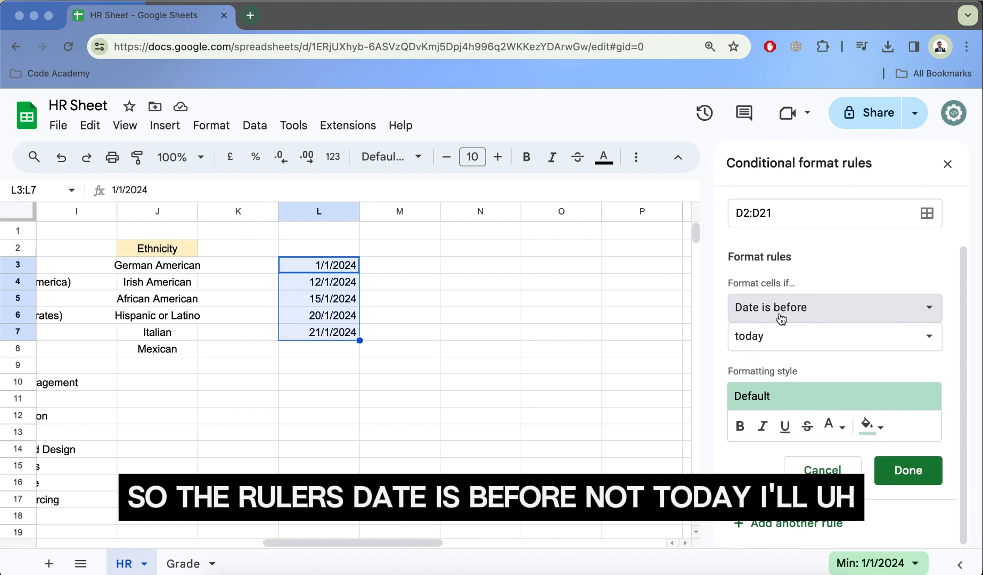
{"action": "left_click", "coordinate": [776, 345]}
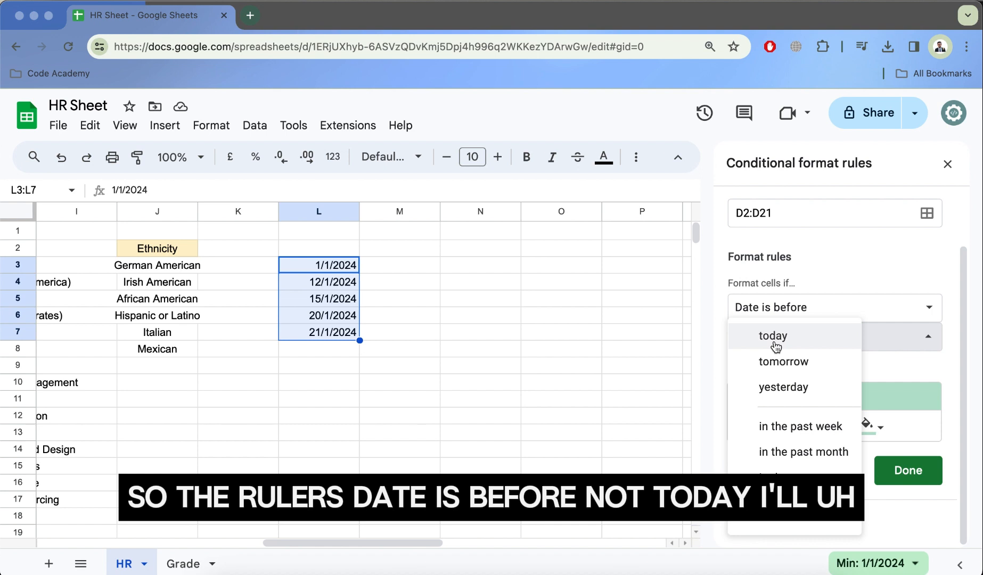
{"action": "left_click", "coordinate": [807, 526]}
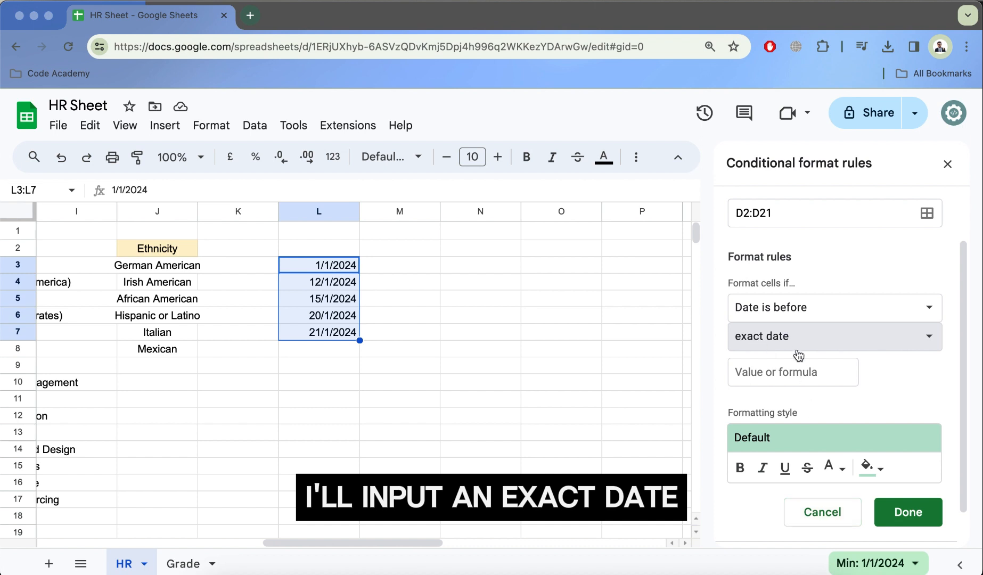
{"action": "left_click", "coordinate": [791, 372]}
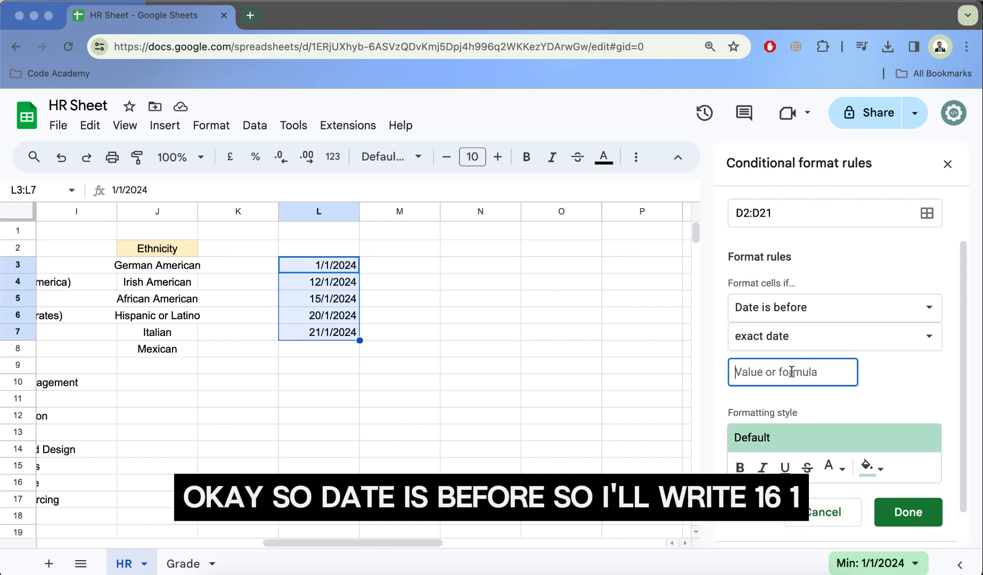
{"action": "type", "text": "16/1/"}
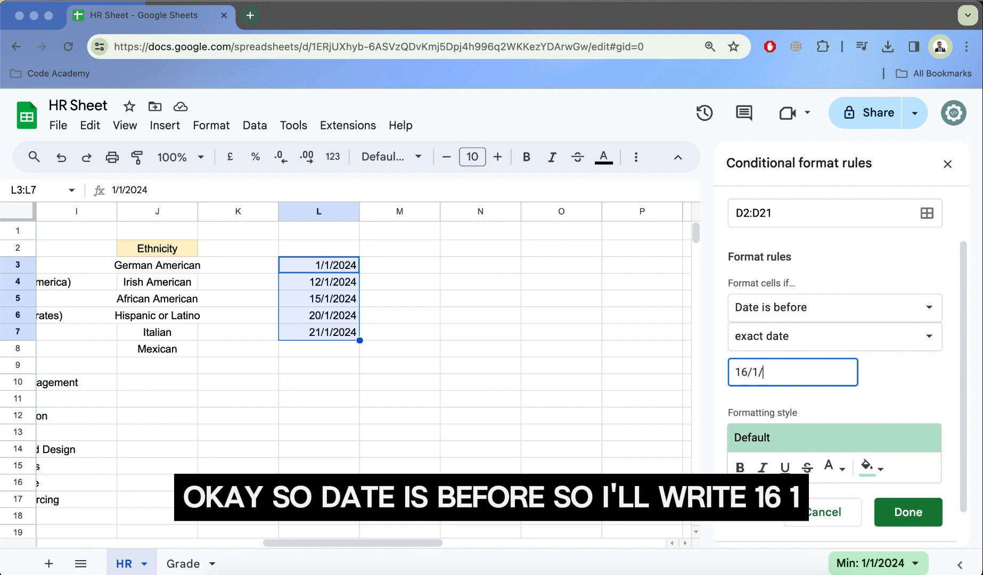
{"action": "type", "text": "2024"}
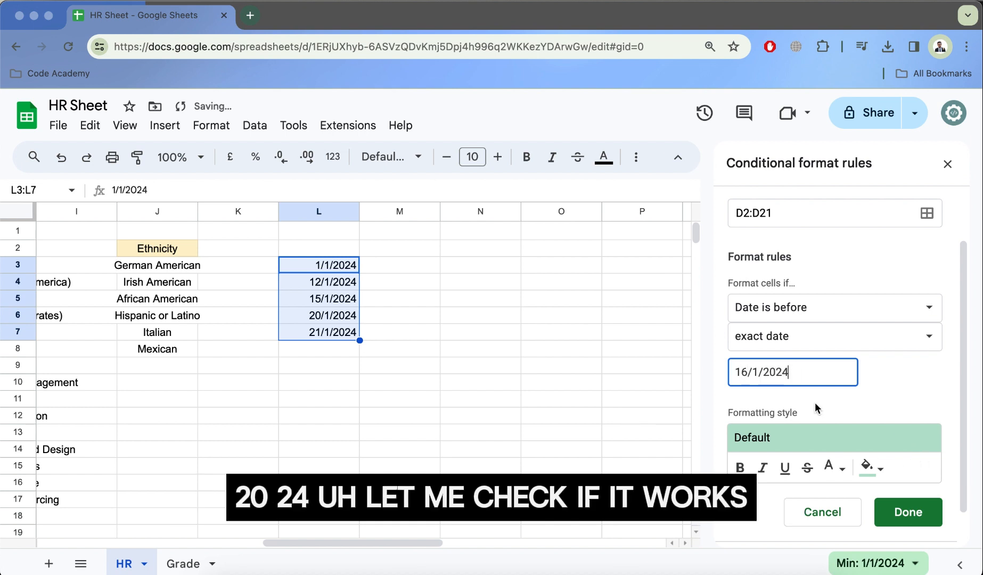
{"action": "scroll", "coordinate": [820, 410], "scroll_direction": "down", "scroll_amount": 2}
{"action": "left_click", "coordinate": [914, 471]}
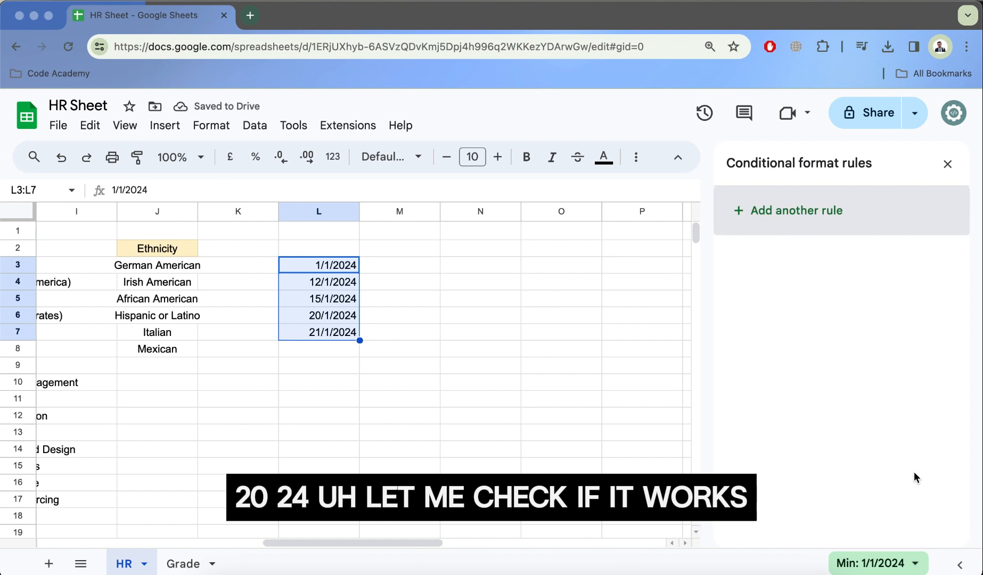
Step: Select the dates in L3:L7 and add a new single-colour conditional format rule for that range
{"action": "left_click", "coordinate": [347, 304]}
{"action": "left_click_drag", "start_coordinate": [340, 267], "coordinate": [340, 332]}
{"action": "left_click", "coordinate": [790, 210]}
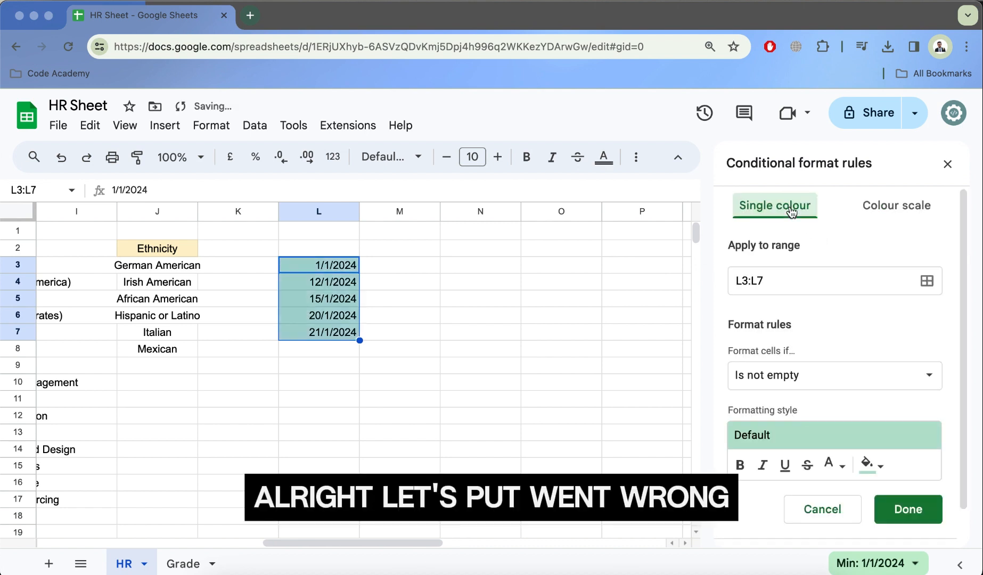
{"action": "scroll", "coordinate": [795, 330], "scroll_direction": "down", "scroll_amount": 2}
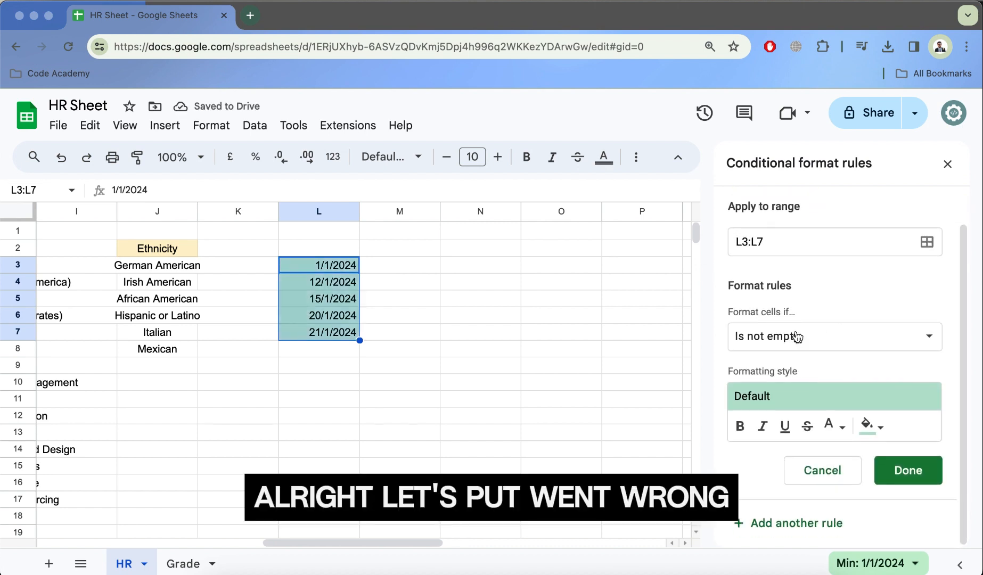
{"action": "scroll", "coordinate": [795, 331], "scroll_direction": "up", "scroll_amount": 2}
{"action": "scroll", "coordinate": [751, 255], "scroll_direction": "down", "scroll_amount": 2}
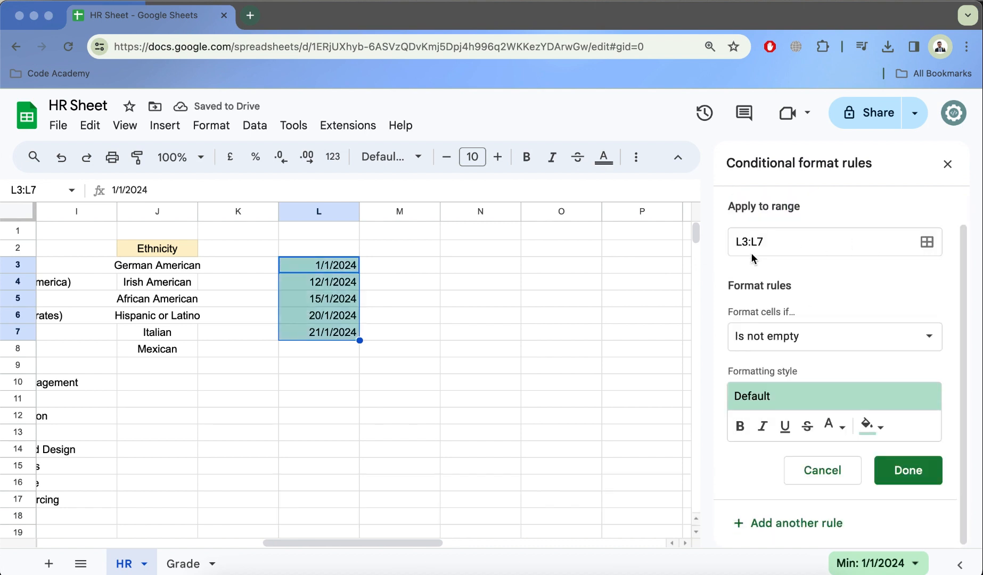
{"action": "scroll", "coordinate": [767, 301], "scroll_direction": "up", "scroll_amount": 2}
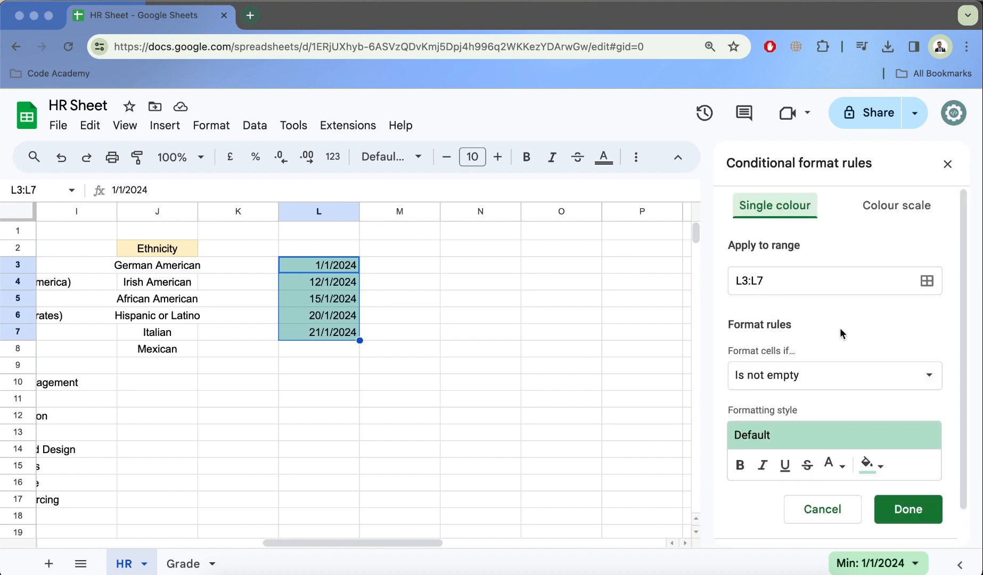
{"action": "scroll", "coordinate": [840, 330], "scroll_direction": "down", "scroll_amount": 2}
Step: Set the L3:L7 rule's condition to Date is before, compared against an exact date
{"action": "left_click", "coordinate": [808, 338]}
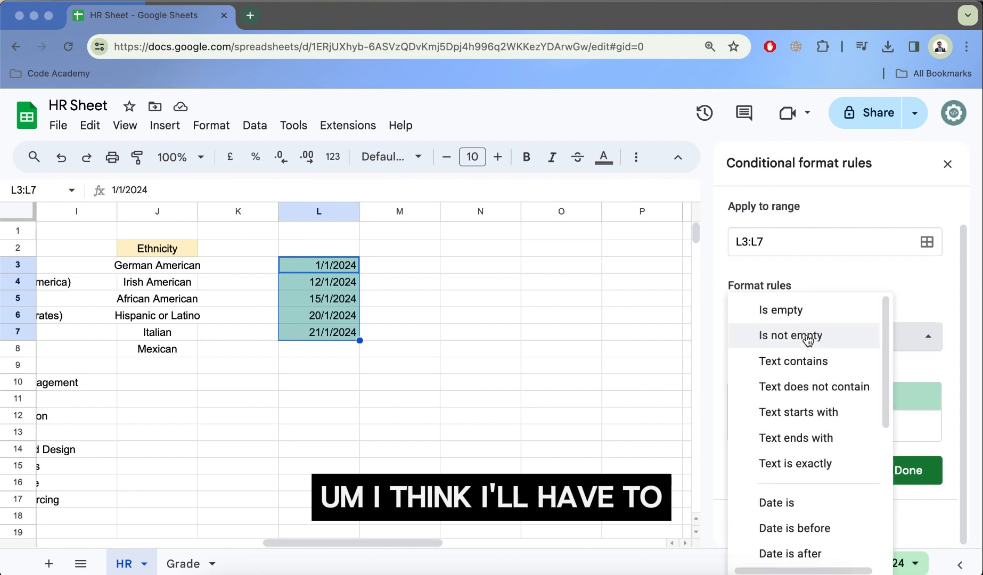
{"action": "scroll", "coordinate": [794, 468], "scroll_direction": "down", "scroll_amount": 3}
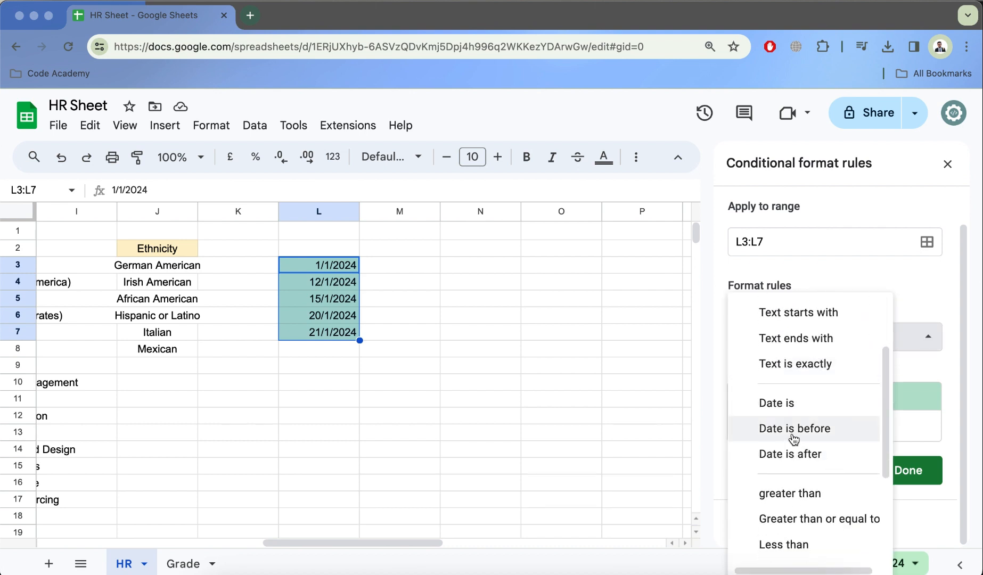
{"action": "left_click", "coordinate": [794, 431]}
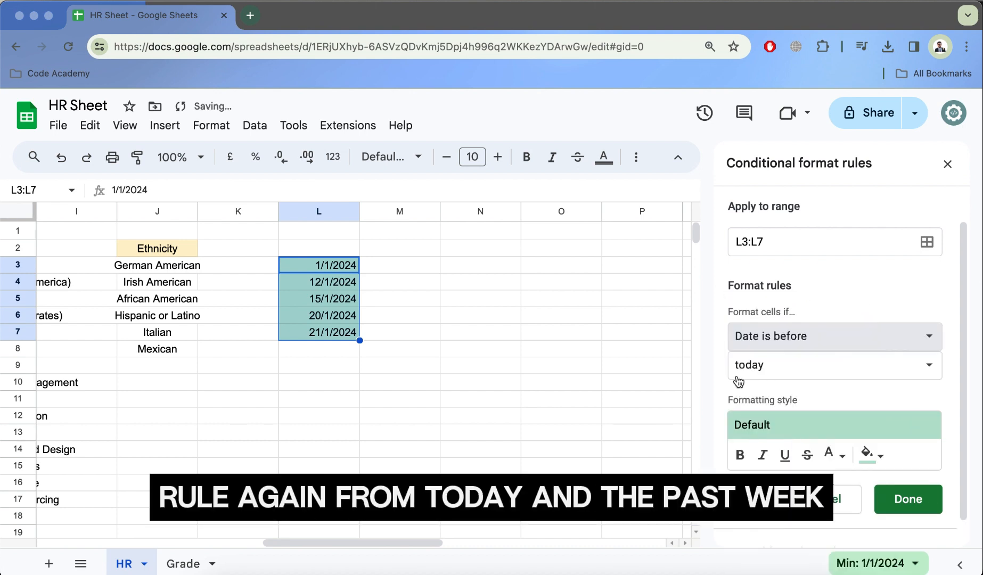
{"action": "left_click", "coordinate": [765, 373]}
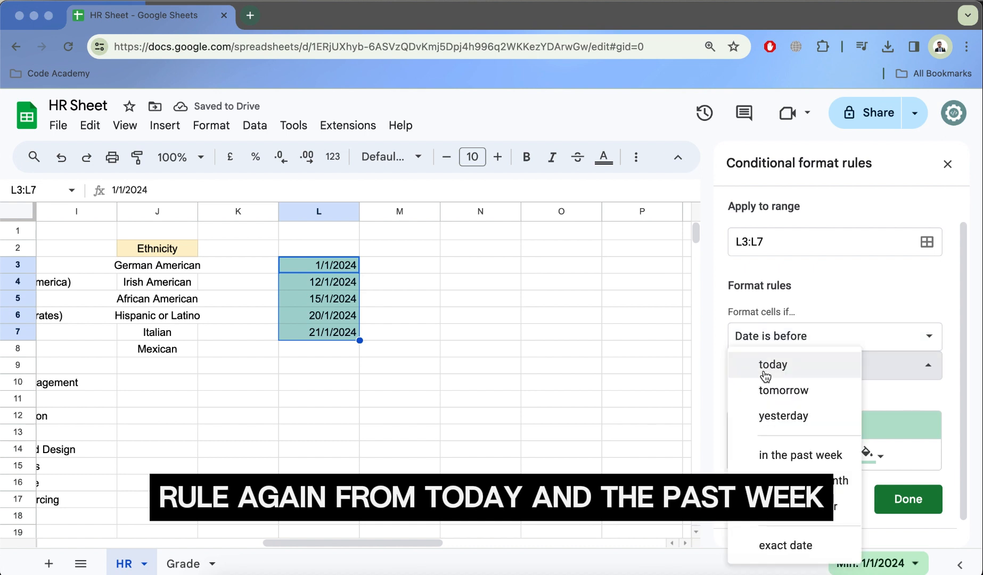
{"action": "left_click", "coordinate": [794, 546]}
Step: Enter 15/01/2024 as the exact date of the Date is before rule, with a two-digit month
{"action": "left_click", "coordinate": [793, 402]}
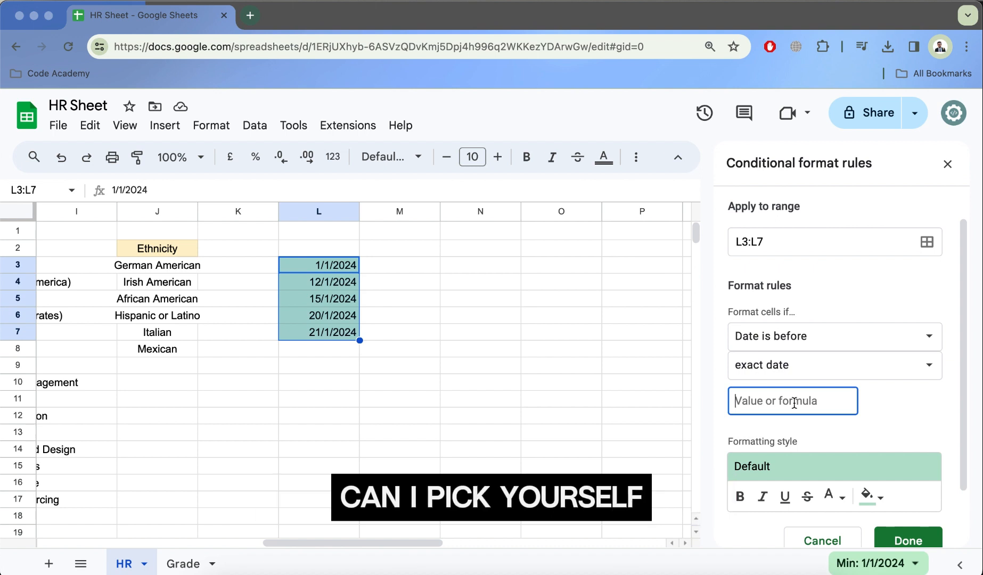
{"action": "left_click", "coordinate": [325, 297]}
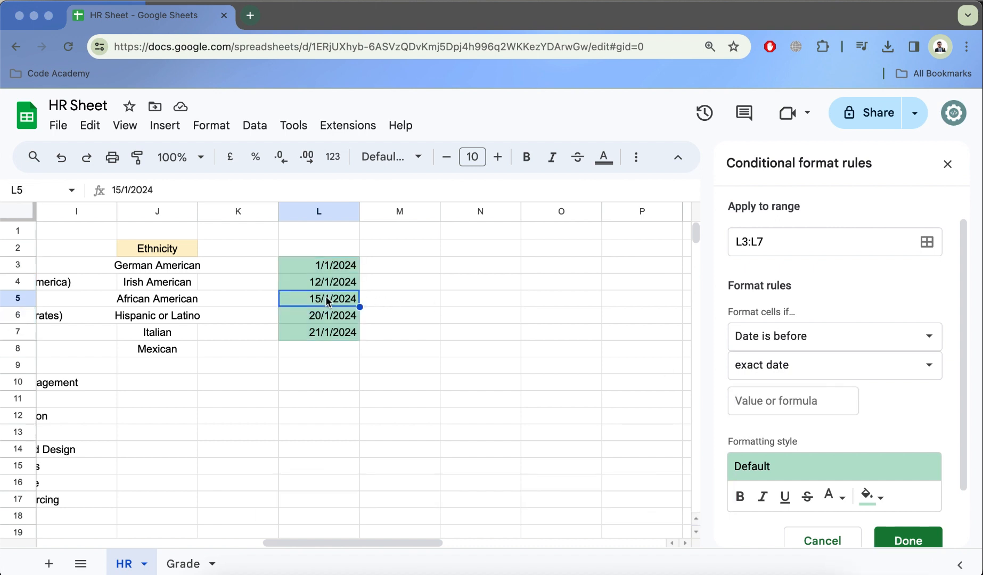
{"action": "left_click", "coordinate": [751, 400]}
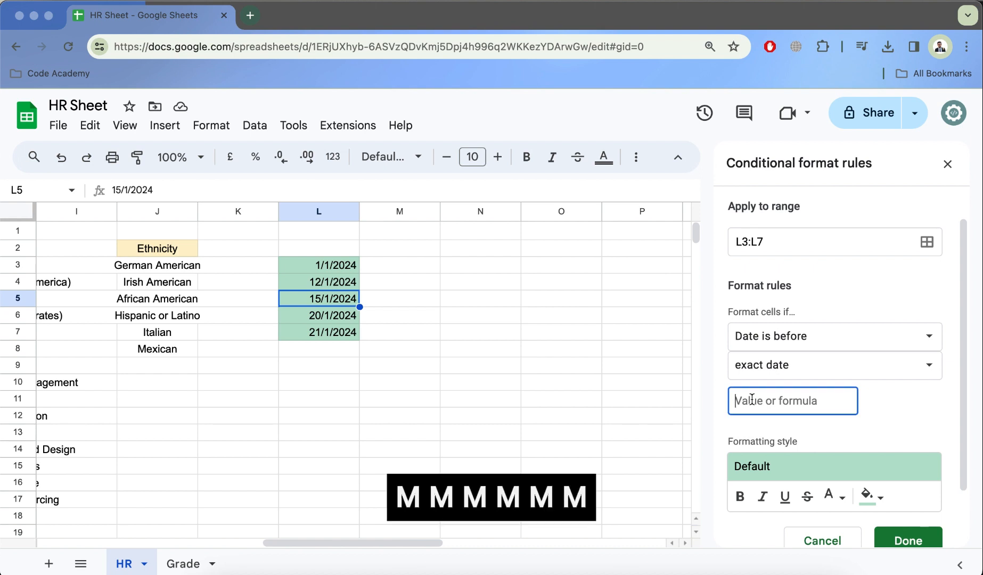
{"action": "type", "text": "15/01"}
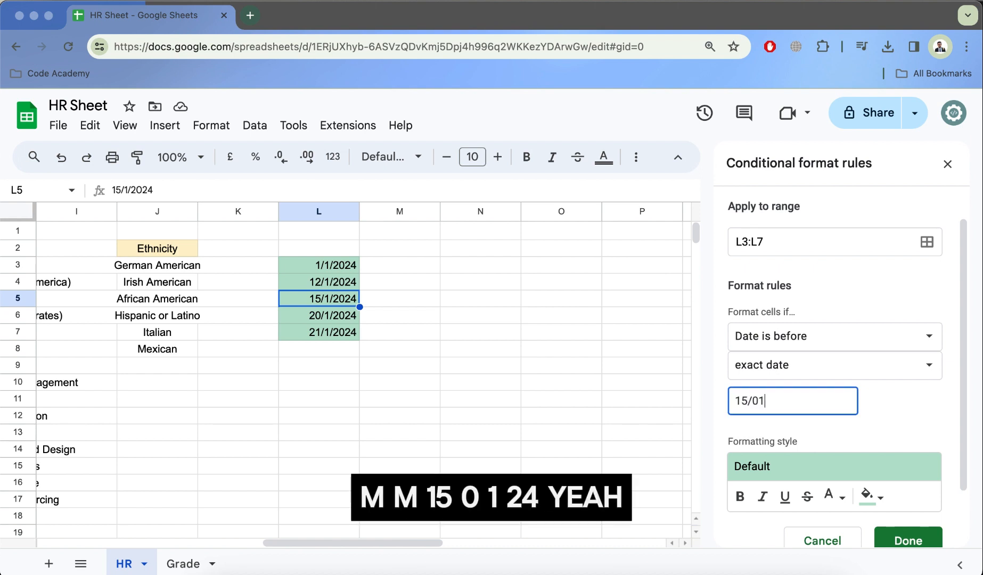
{"action": "type", "text": "/2024"}
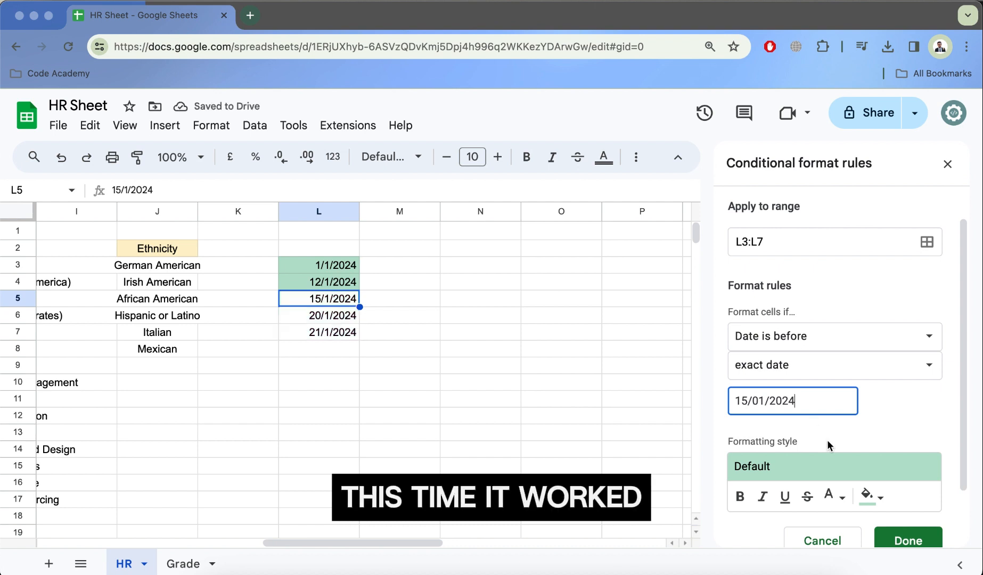
{"action": "left_click", "coordinate": [758, 398]}
{"action": "key", "text": "Right"}
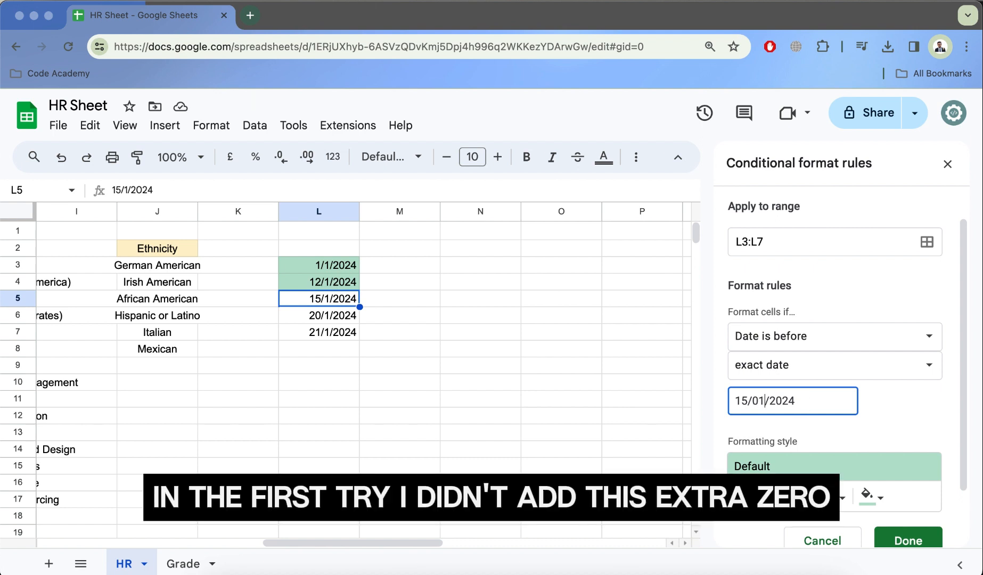
{"action": "key", "text": "Left"}
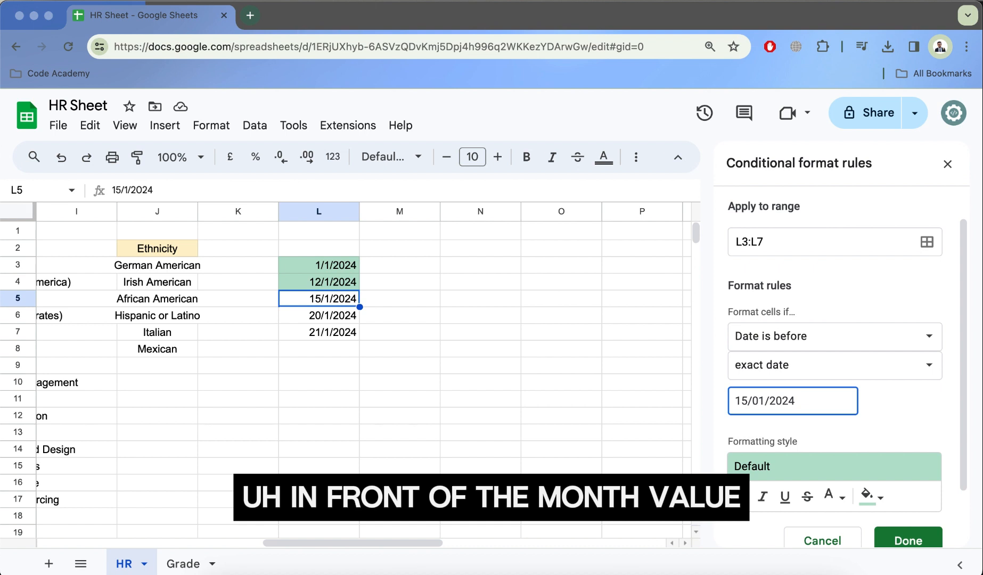
Step: Add another rule for L3:L7 with the condition Date is after the exact date 15/01/2024
{"action": "scroll", "coordinate": [820, 423], "scroll_direction": "down", "scroll_amount": 2}
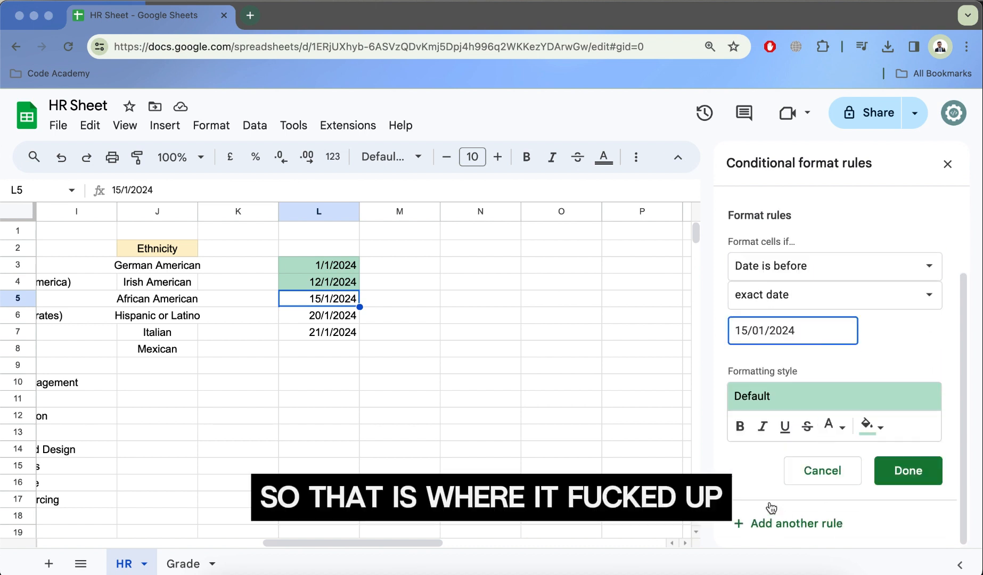
{"action": "left_click", "coordinate": [787, 527]}
{"action": "scroll", "coordinate": [797, 337], "scroll_direction": "down", "scroll_amount": 2}
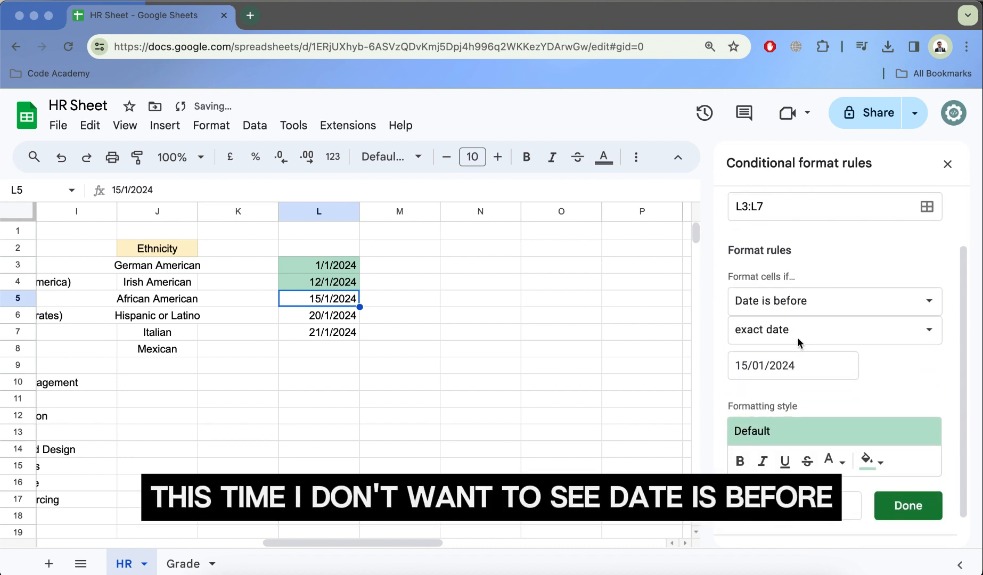
{"action": "left_click", "coordinate": [784, 303]}
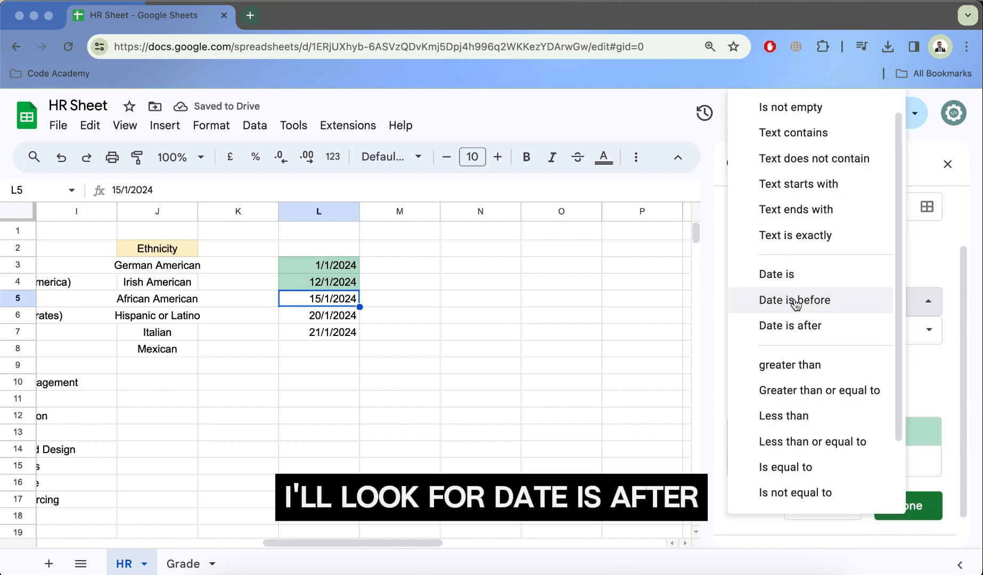
{"action": "left_click", "coordinate": [797, 332]}
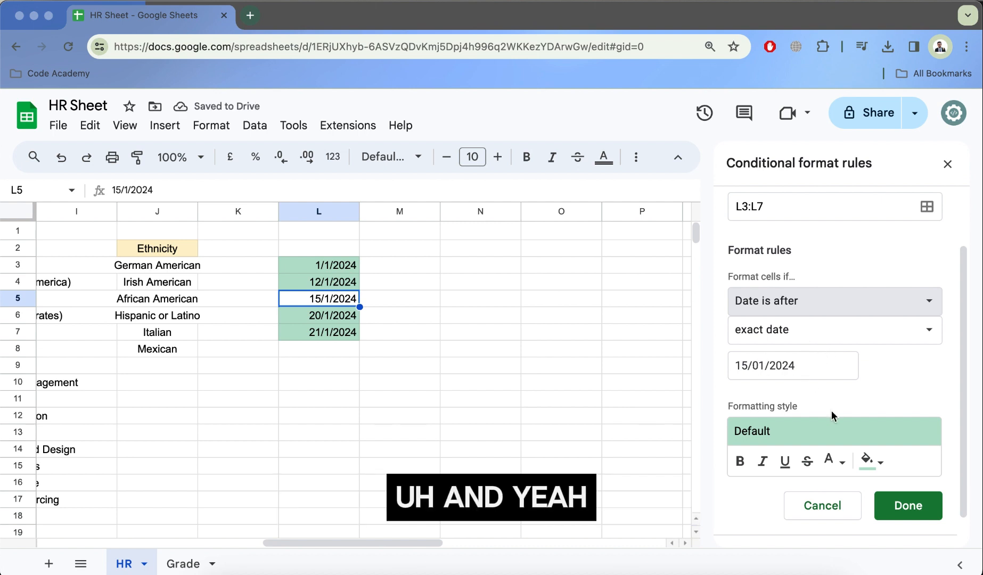
Step: Set the Date is after rule's fill colour to red and save the rule
{"action": "scroll", "coordinate": [741, 401], "scroll_direction": "down", "scroll_amount": 1}
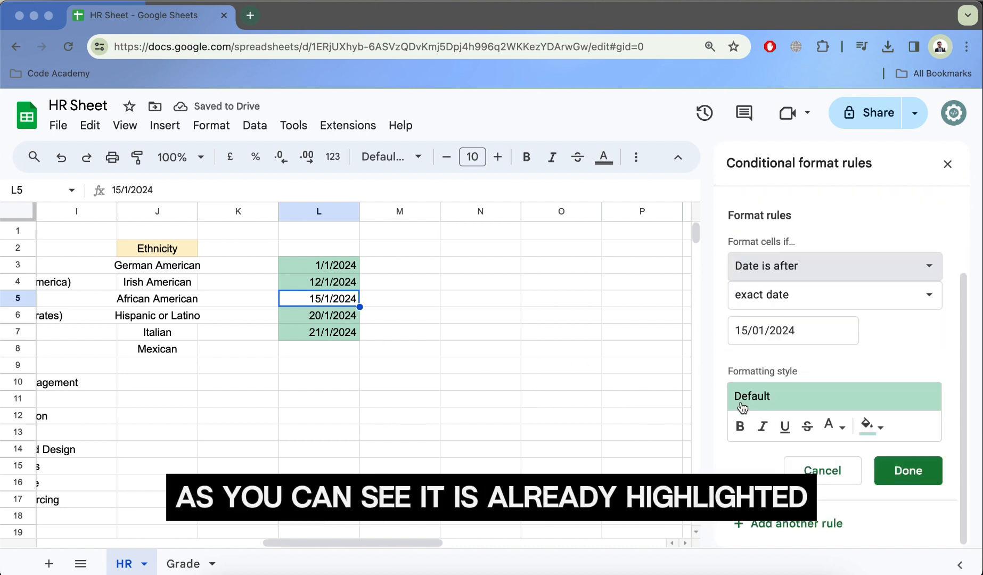
{"action": "left_click", "coordinate": [873, 427]}
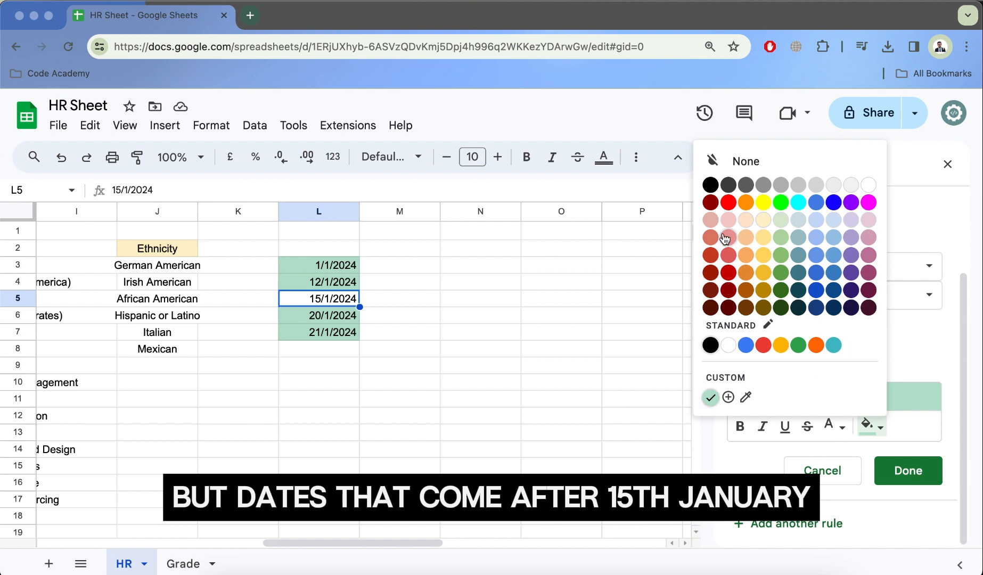
{"action": "left_click", "coordinate": [728, 202]}
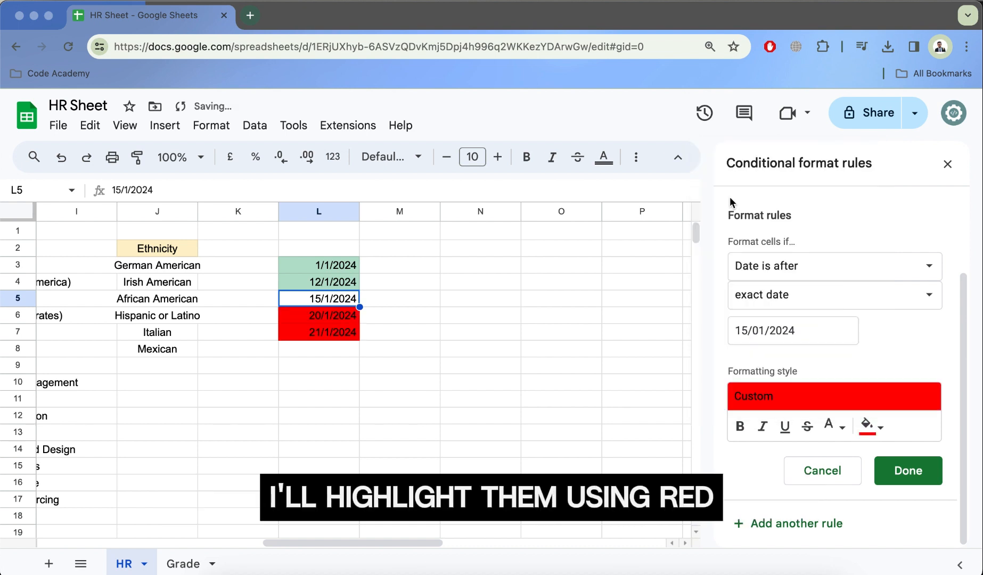
{"action": "left_click", "coordinate": [907, 473]}
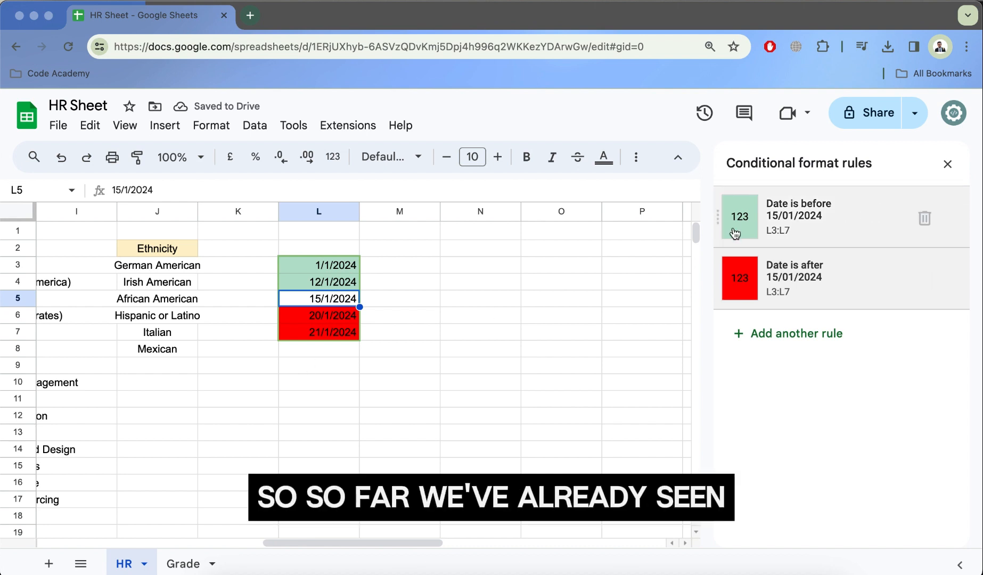
Step: Start another rule on cell L5 and review the available text, date and number condition types
{"action": "left_click", "coordinate": [793, 336]}
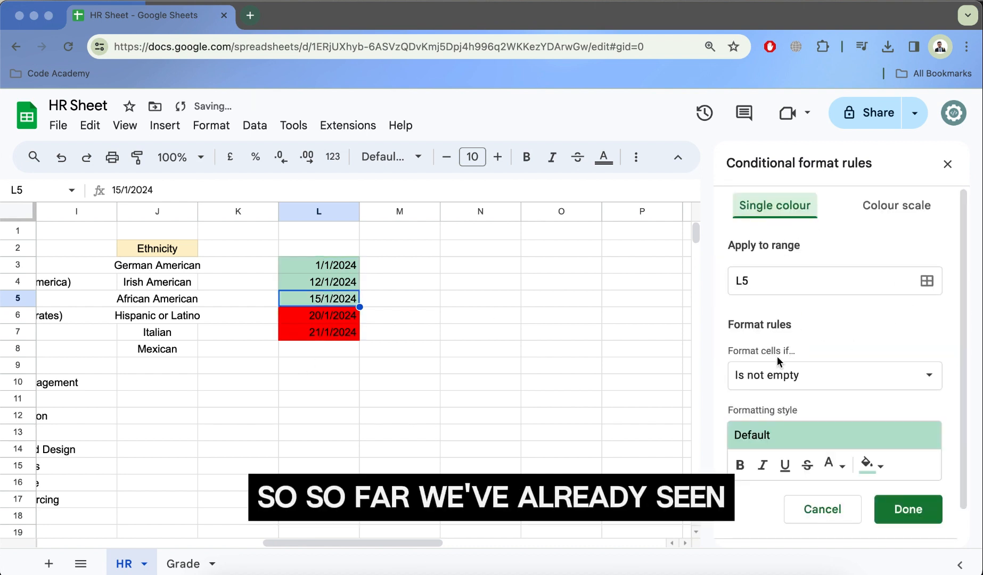
{"action": "left_click", "coordinate": [810, 383]}
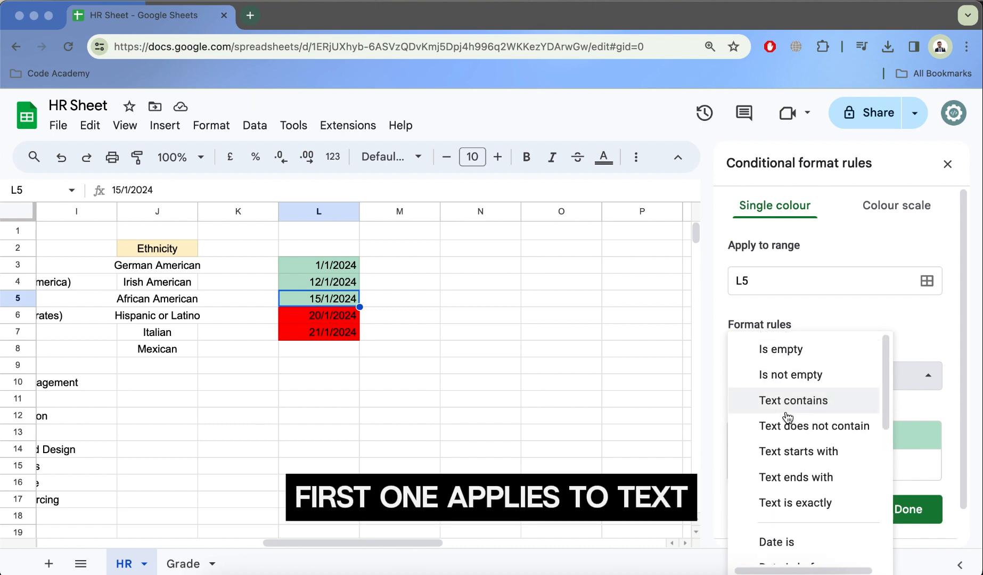
{"action": "scroll", "coordinate": [788, 416], "scroll_direction": "down", "scroll_amount": 5}
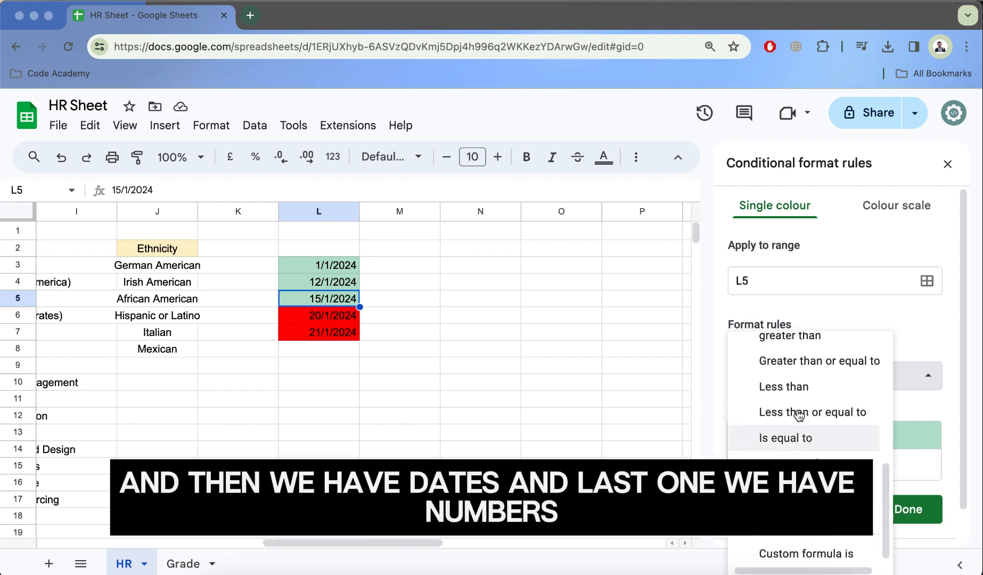
{"action": "scroll", "coordinate": [796, 410], "scroll_direction": "up", "scroll_amount": 2}
{"action": "scroll", "coordinate": [796, 410], "scroll_direction": "down", "scroll_amount": 2}
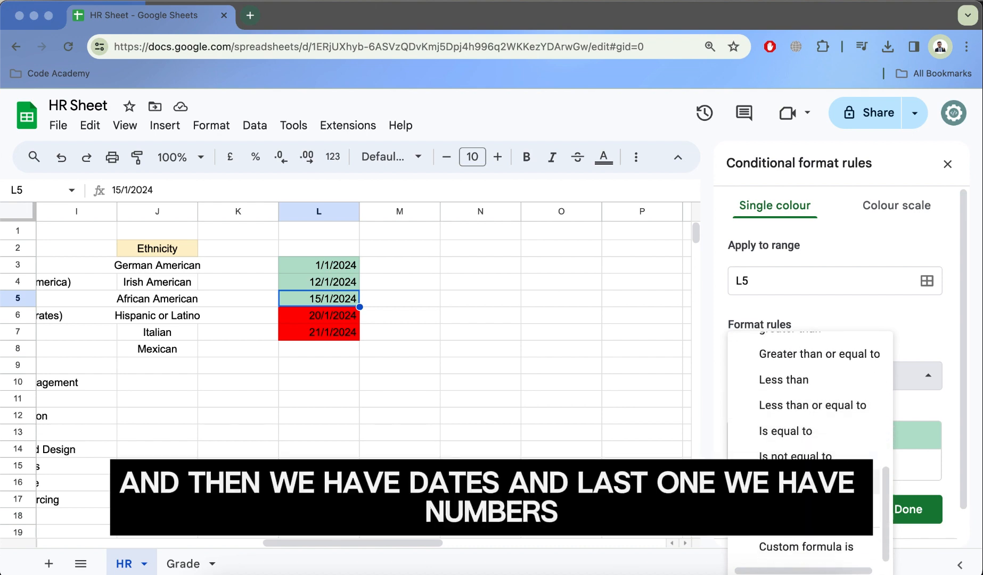
{"action": "left_click", "coordinate": [154, 415]}
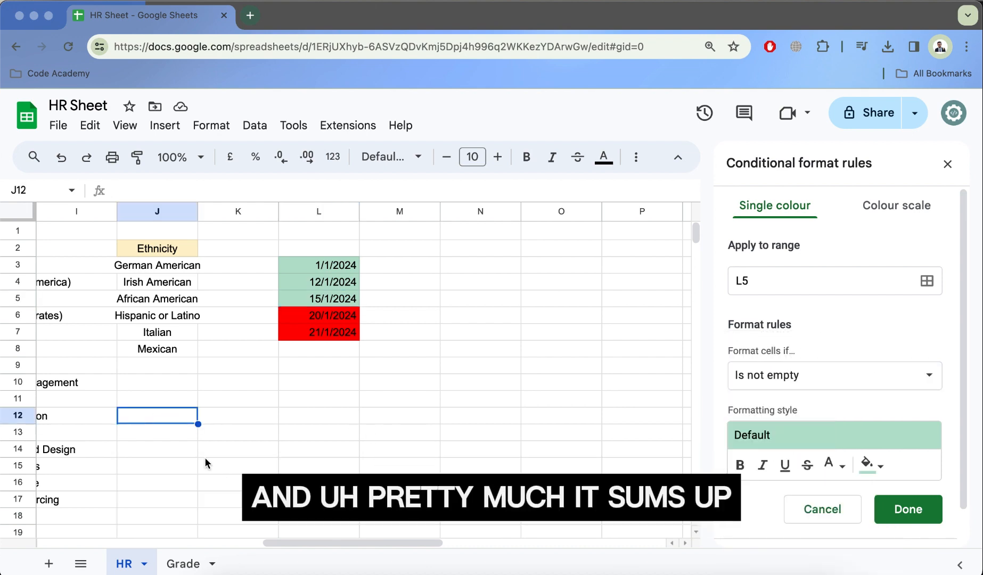
Step: Switch to the Grade sheet and select its Student, English and Math headers in A1:C1
{"action": "scroll", "coordinate": [206, 460], "scroll_direction": "left", "scroll_amount": 10}
{"action": "scroll", "coordinate": [205, 461], "scroll_direction": "down", "scroll_amount": 3}
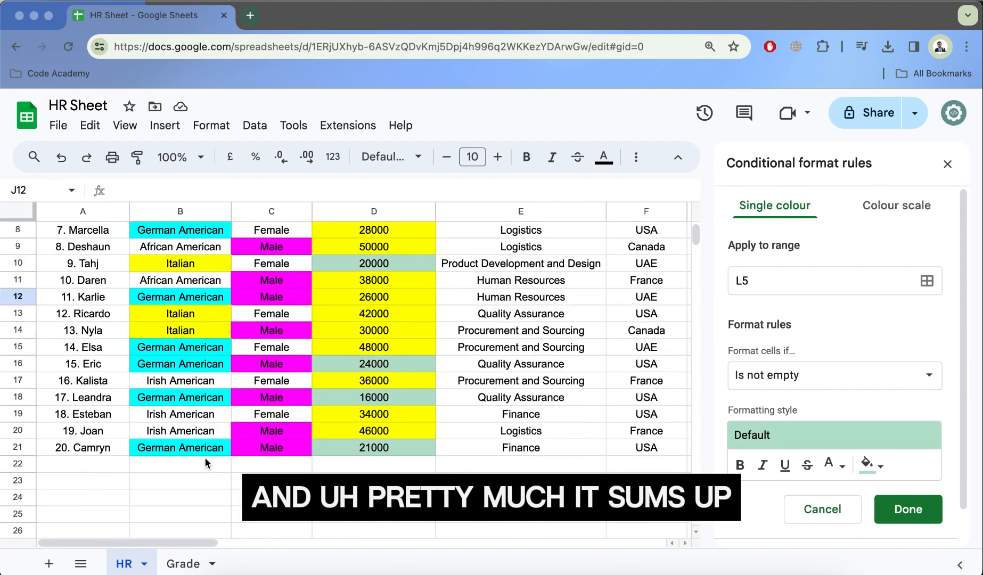
{"action": "scroll", "coordinate": [207, 461], "scroll_direction": "up", "scroll_amount": 3}
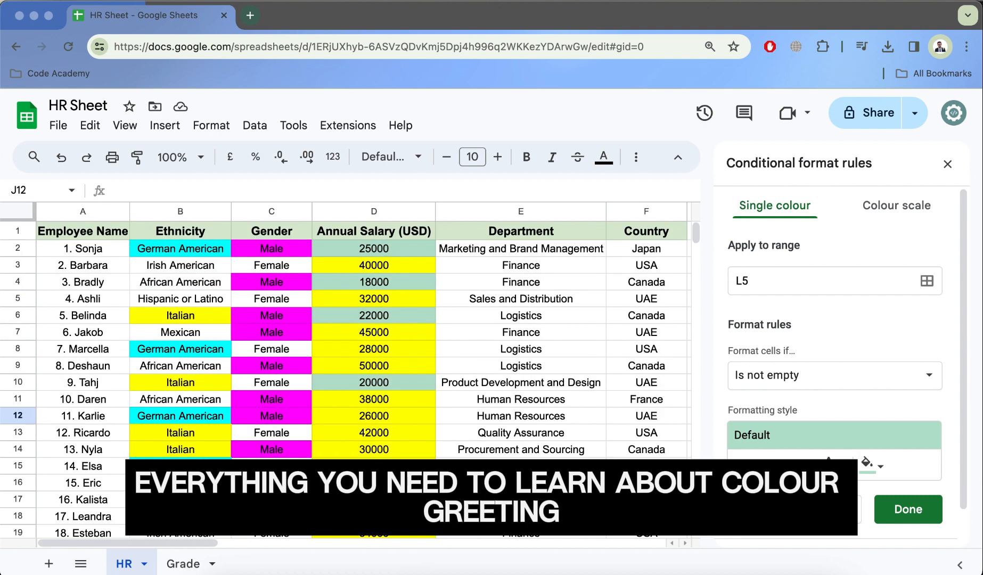
{"action": "left_click", "coordinate": [179, 565]}
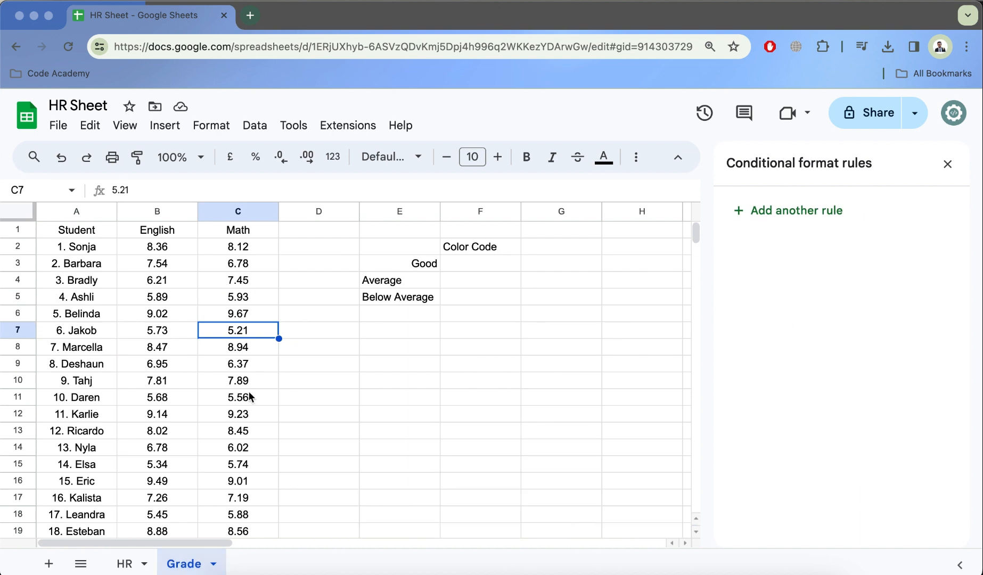
{"action": "left_click", "coordinate": [71, 234]}
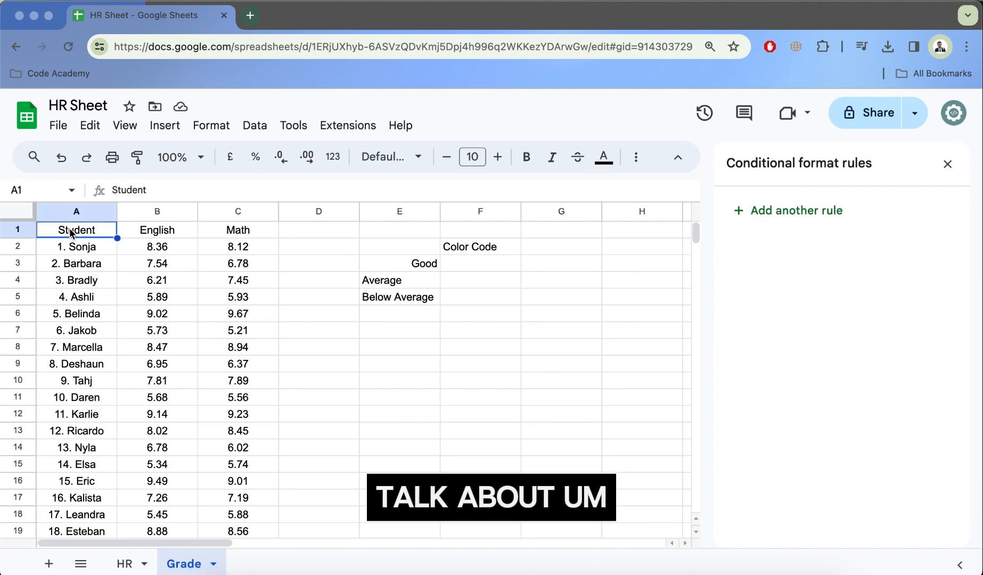
{"action": "left_click_drag", "start_coordinate": [71, 233], "coordinate": [239, 232]}
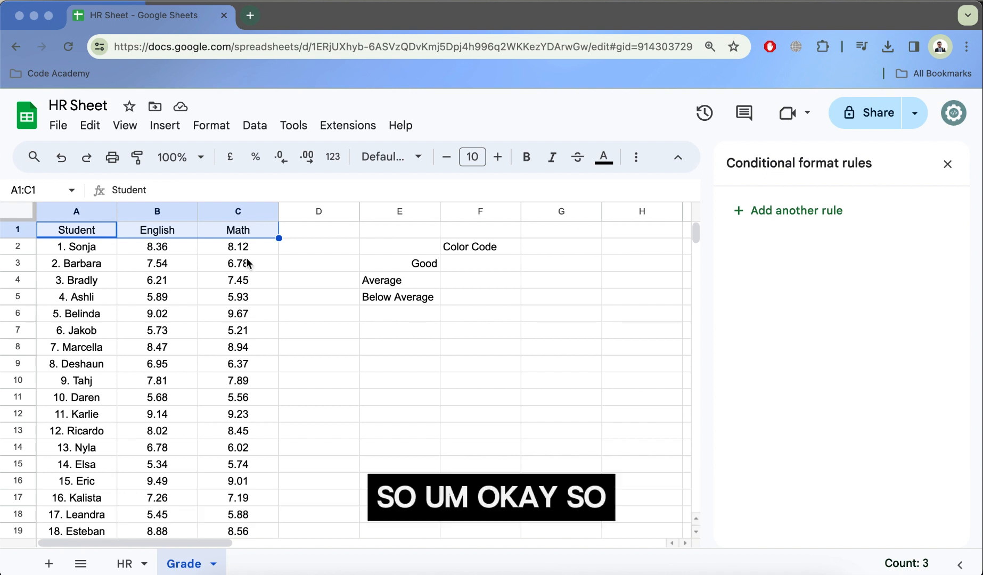
Step: Enter Category as the heading in cell E2, beside the Color Code heading
{"action": "left_click", "coordinate": [399, 248]}
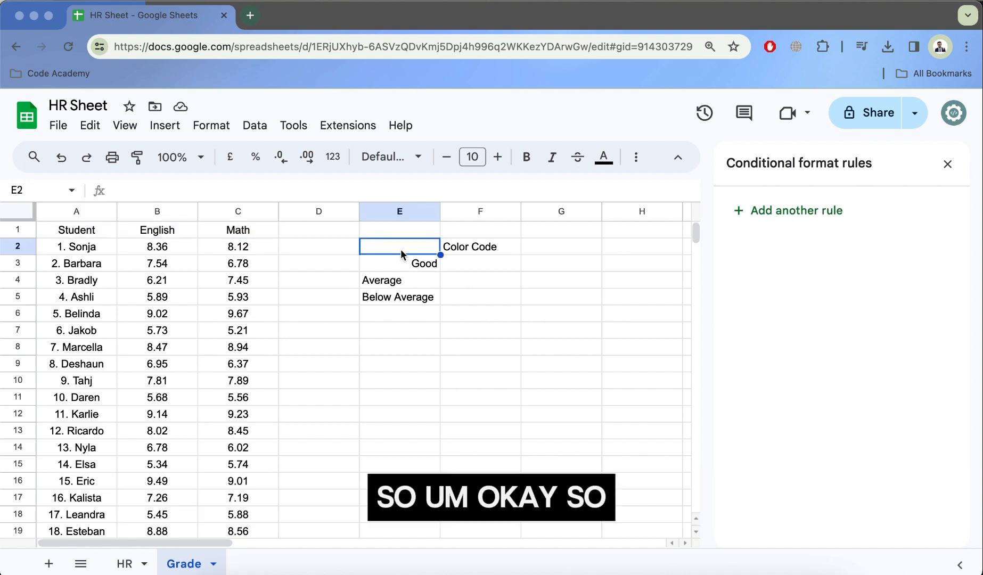
{"action": "type", "text": "Category"}
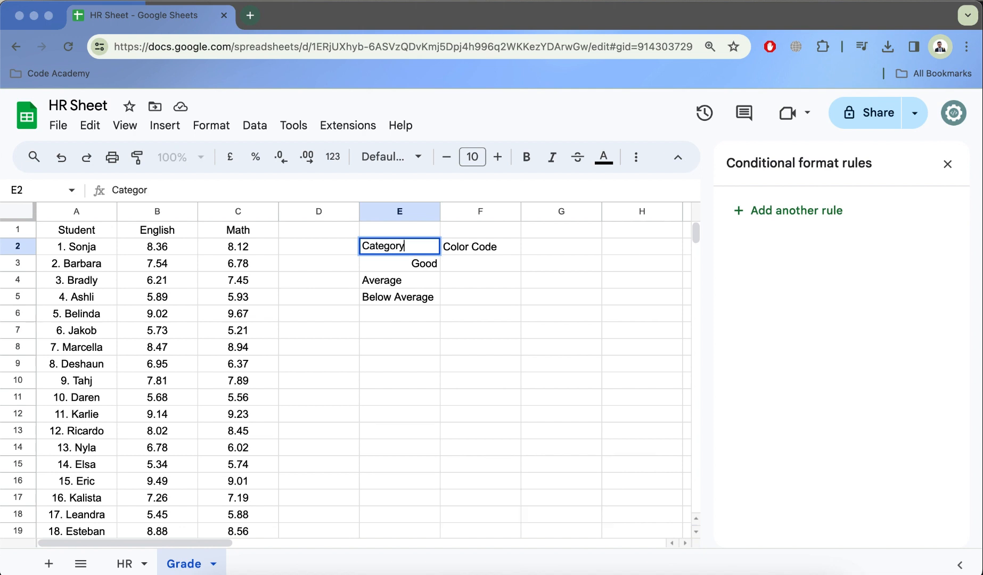
{"action": "key", "text": "Return"}
{"action": "key", "text": "Up"}
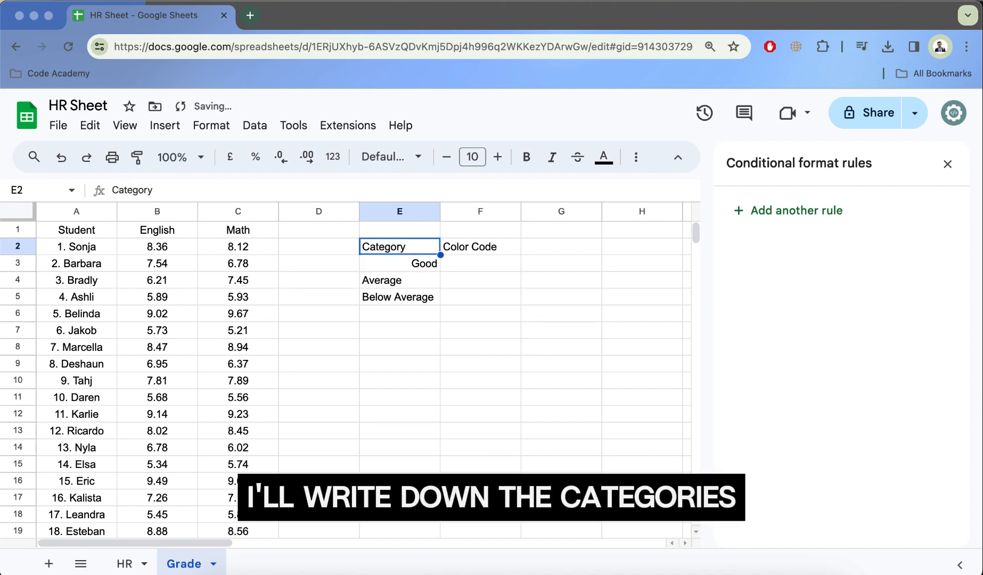
Step: Give cell F3, beside the Good category, a green text colour and a green fill
{"action": "key", "text": "Down"}
{"action": "key", "text": "Down"}
{"action": "key", "text": "Down"}
{"action": "key", "text": "Right"}
{"action": "key", "text": "Up"}
{"action": "key", "text": "Up"}
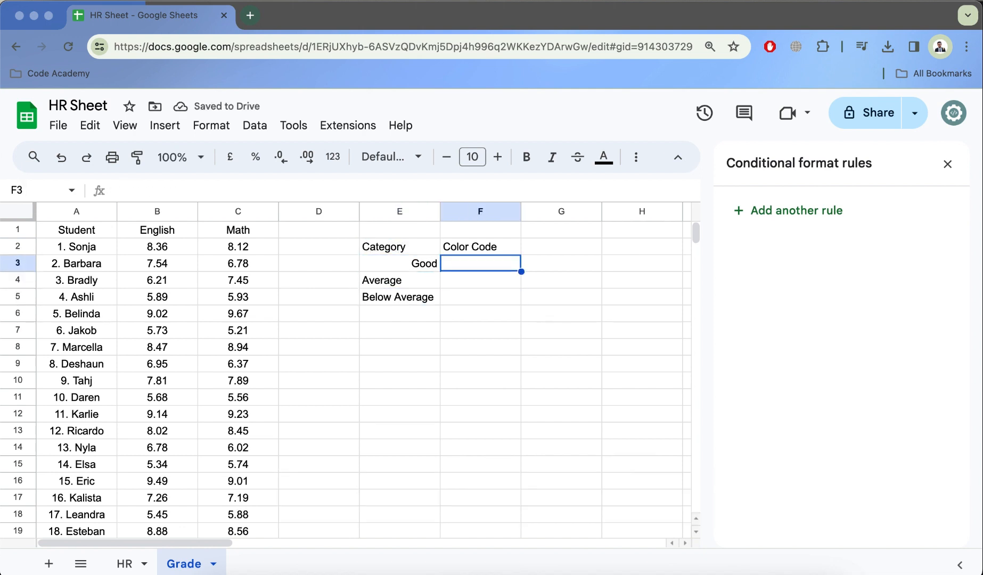
{"action": "left_click", "coordinate": [603, 157]}
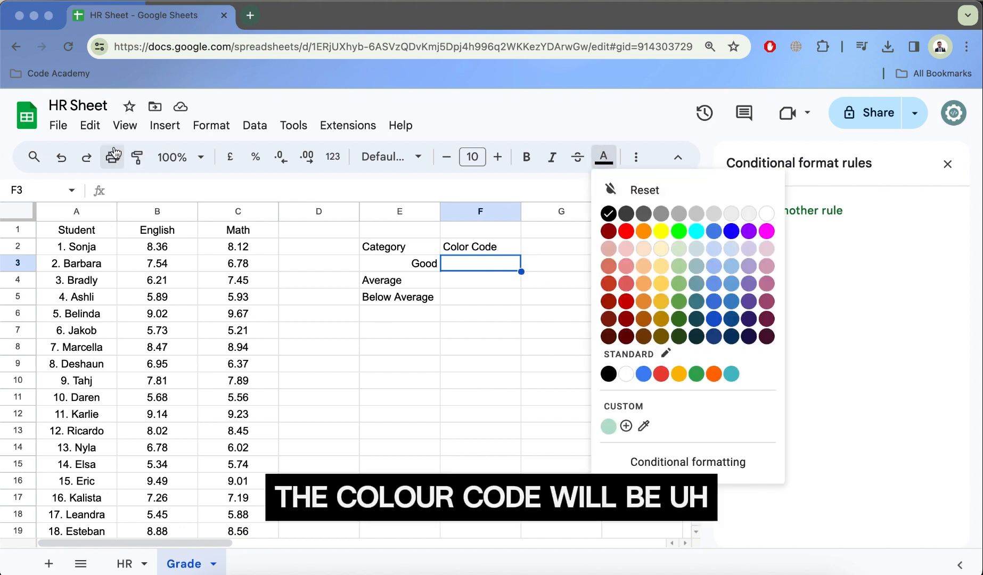
{"action": "left_click", "coordinate": [678, 231]}
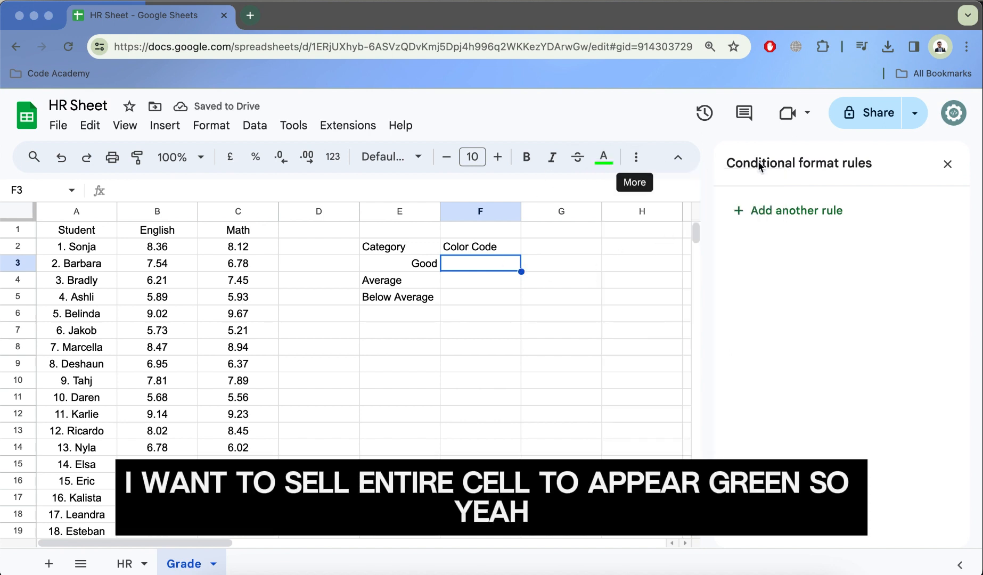
{"action": "left_click", "coordinate": [947, 164]}
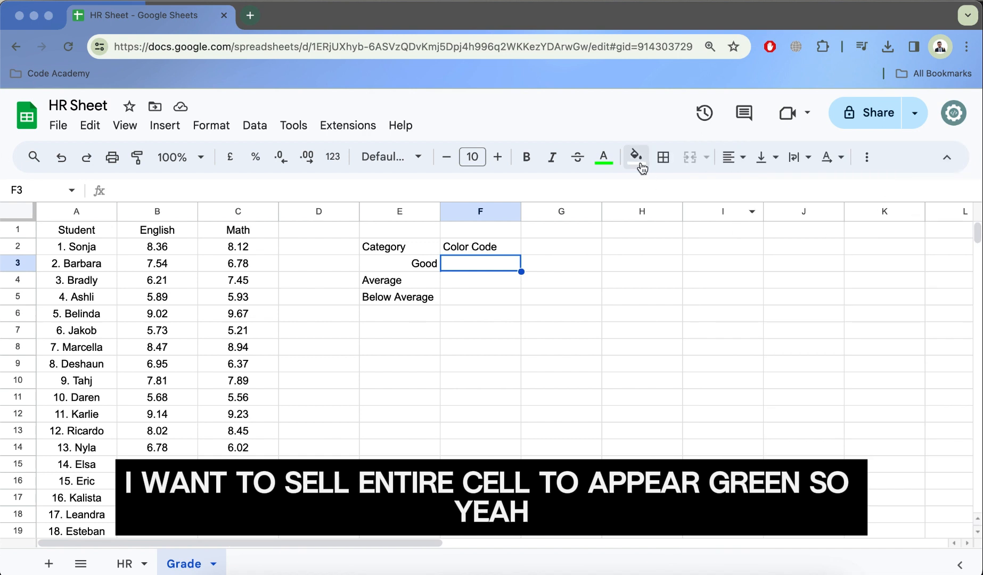
{"action": "left_click", "coordinate": [639, 162]}
{"action": "left_click", "coordinate": [711, 231]}
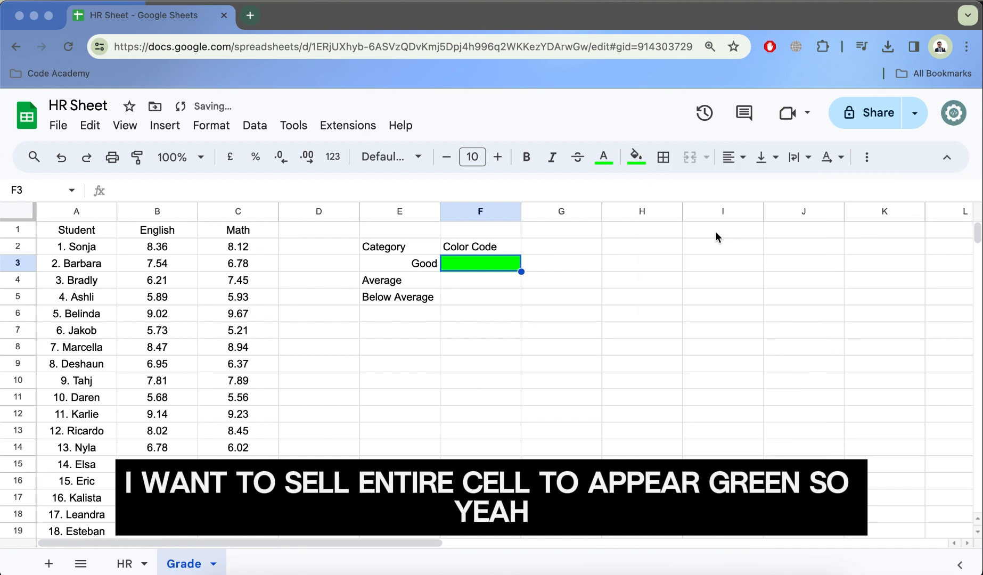
Step: Fill the Average colour cell F4 with blue and the Below Average colour cell F5 with red
{"action": "left_click", "coordinate": [509, 279]}
{"action": "left_click", "coordinate": [633, 166]}
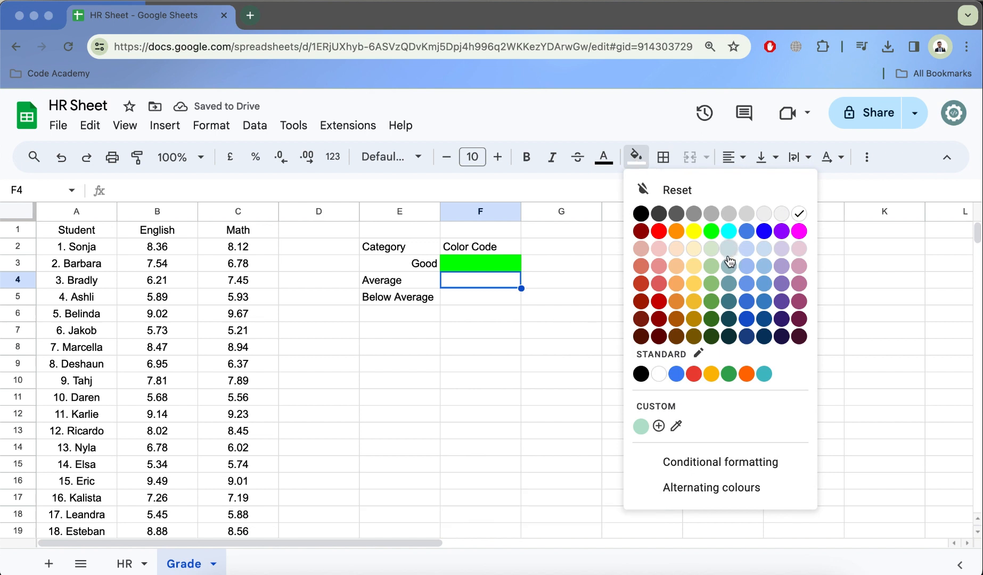
{"action": "left_click", "coordinate": [749, 234]}
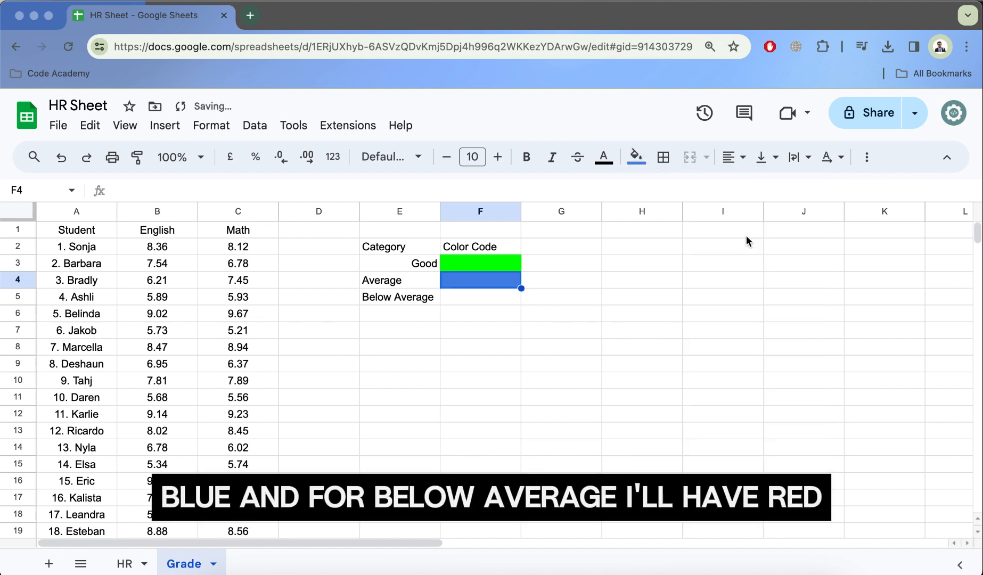
{"action": "left_click", "coordinate": [493, 298]}
{"action": "left_click", "coordinate": [635, 157]}
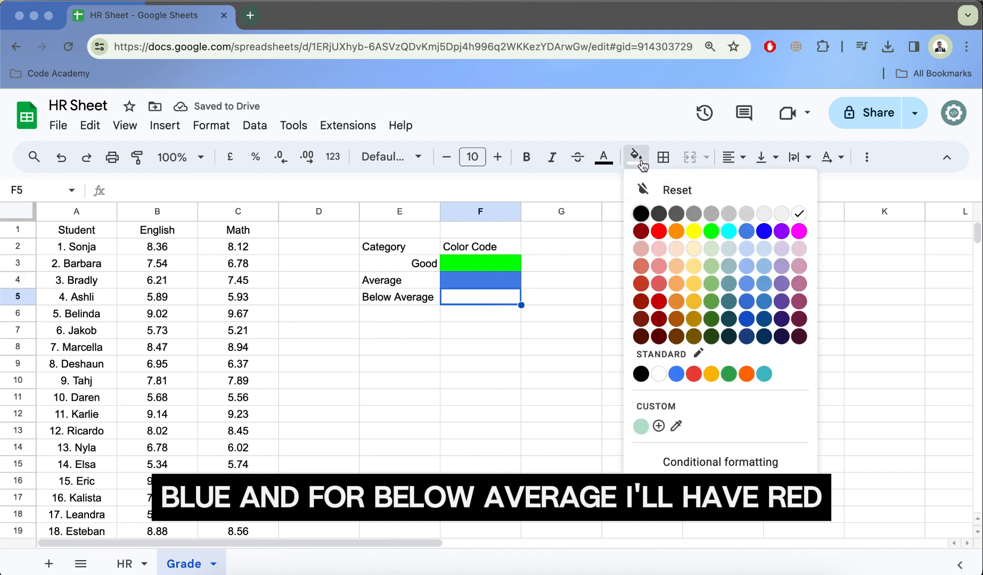
{"action": "left_click", "coordinate": [656, 230]}
Step: Centre-align the contents of the category legend in E2:F5 horizontally
{"action": "left_click_drag", "start_coordinate": [397, 247], "coordinate": [479, 297]}
{"action": "left_click", "coordinate": [737, 158]}
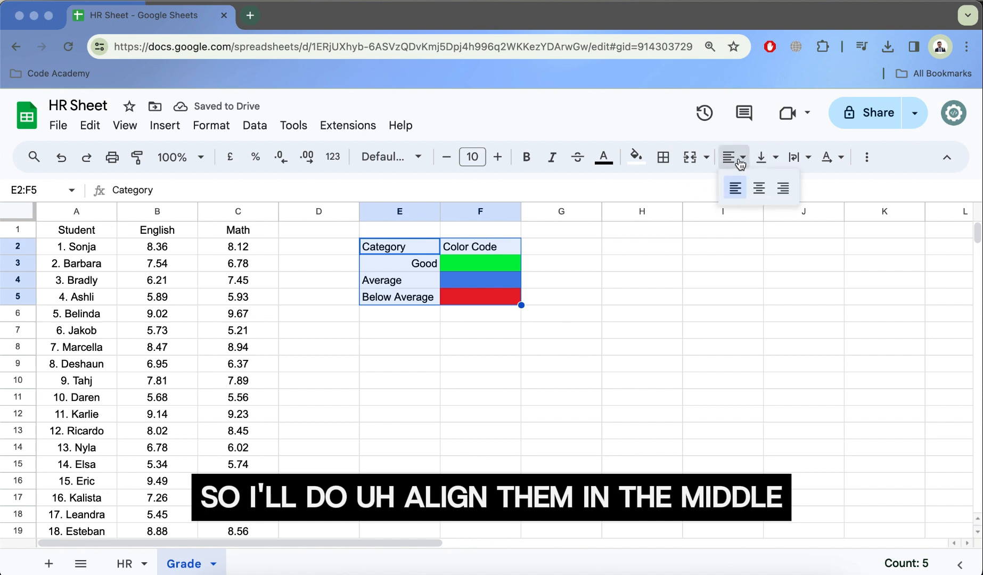
{"action": "left_click", "coordinate": [758, 188]}
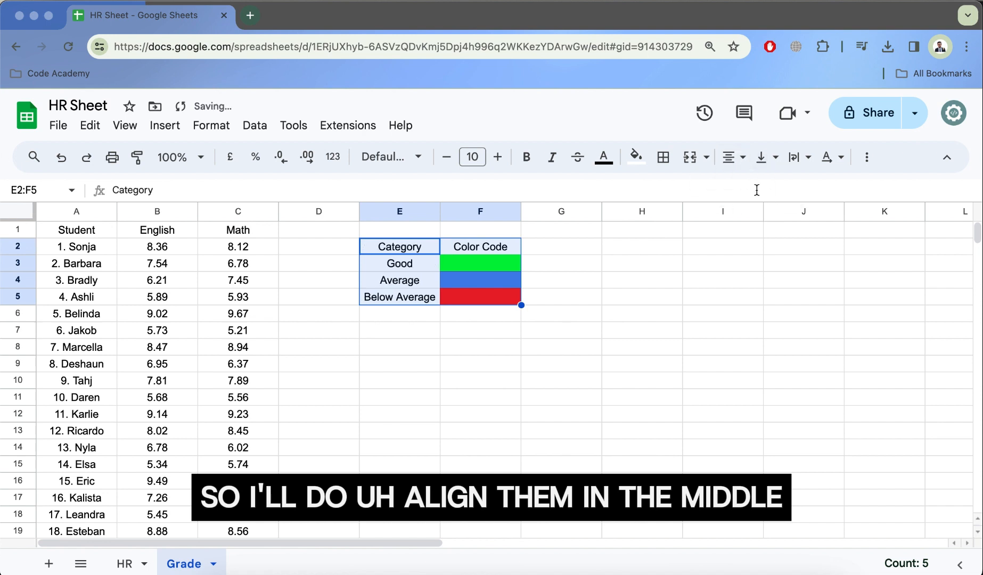
{"action": "left_click", "coordinate": [324, 285]}
Step: Make the legend headings in E2:F2 and the student table headers in A1:C1 bold
{"action": "left_click_drag", "start_coordinate": [410, 248], "coordinate": [482, 248]}
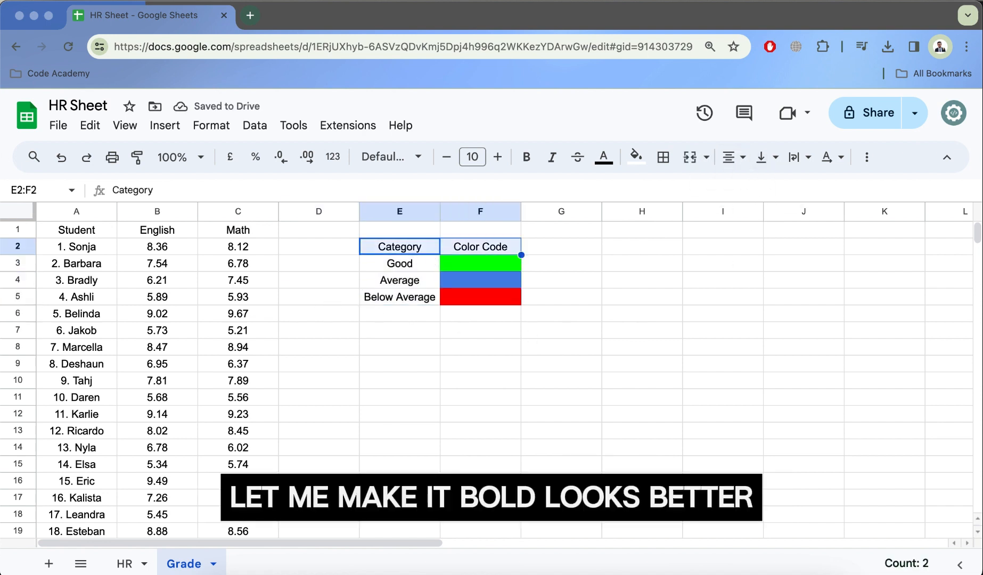
{"action": "key", "text": "super+b"}
{"action": "left_click", "coordinate": [337, 279]}
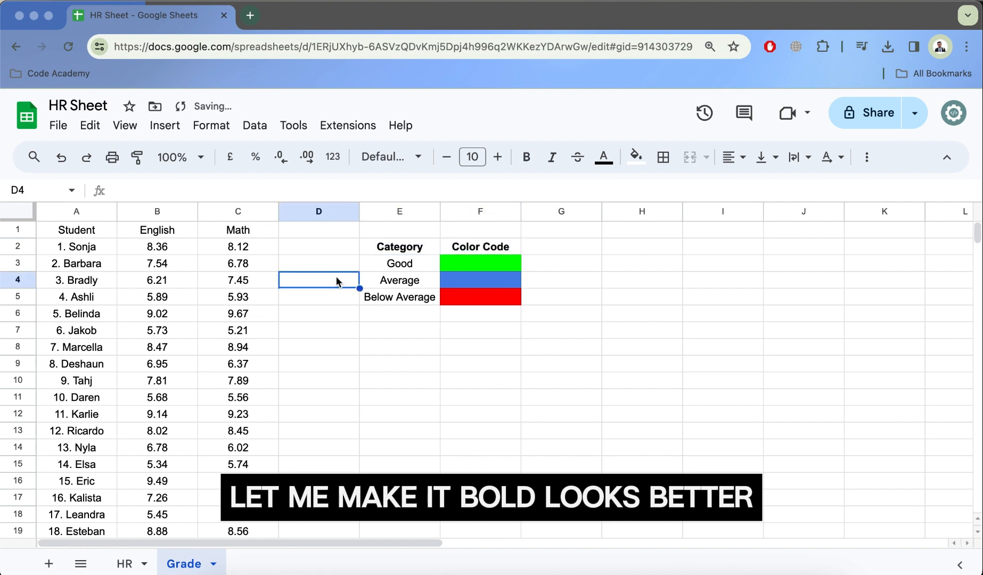
{"action": "left_click", "coordinate": [83, 229]}
{"action": "left_click_drag", "start_coordinate": [82, 229], "coordinate": [235, 230]}
{"action": "key", "text": "super+b"}
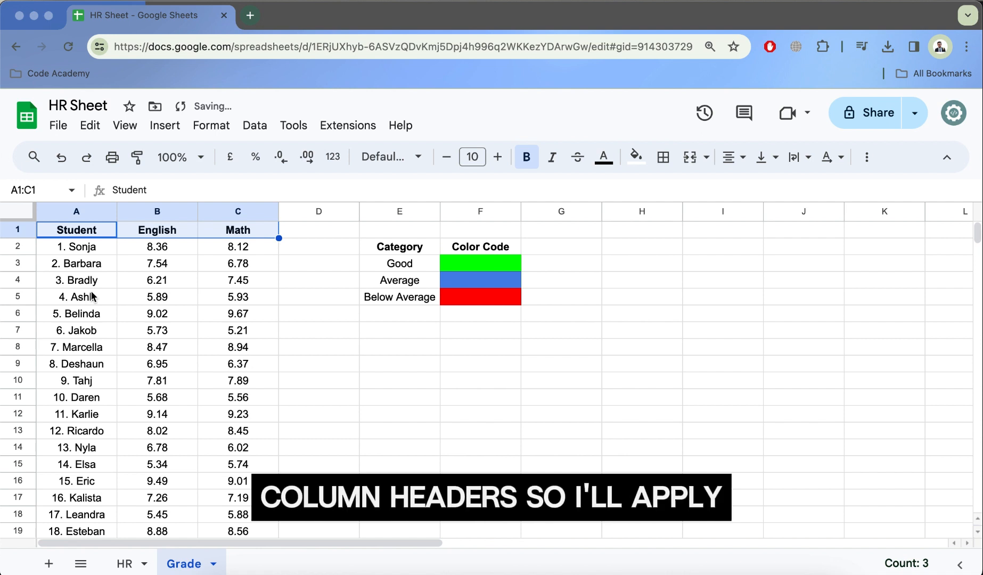
Step: Open conditional formatting for the English grades in B2:B21
{"action": "left_click", "coordinate": [166, 247]}
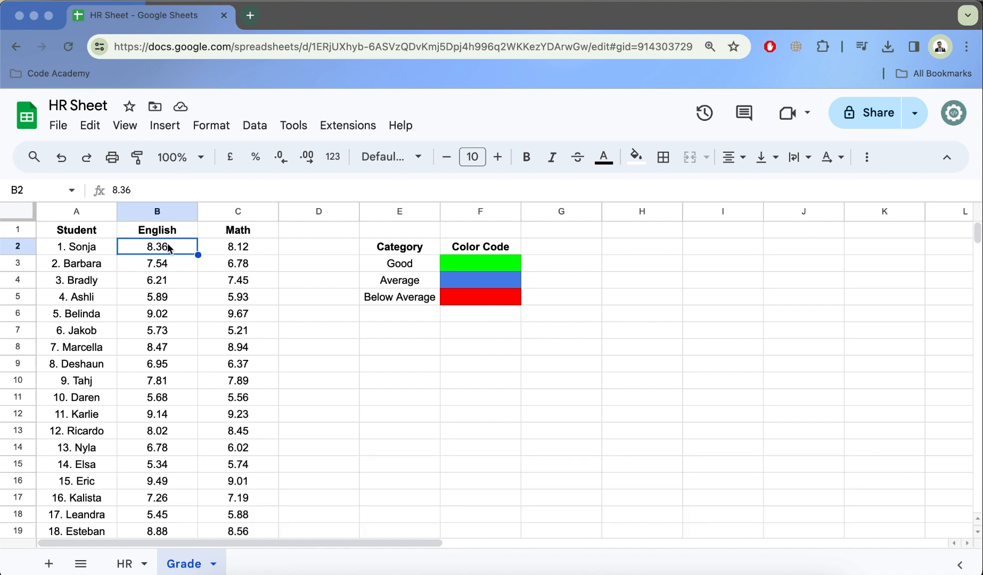
{"action": "key", "text": "super+shift+Down"}
{"action": "scroll", "coordinate": [149, 330], "scroll_direction": "up", "scroll_amount": 1}
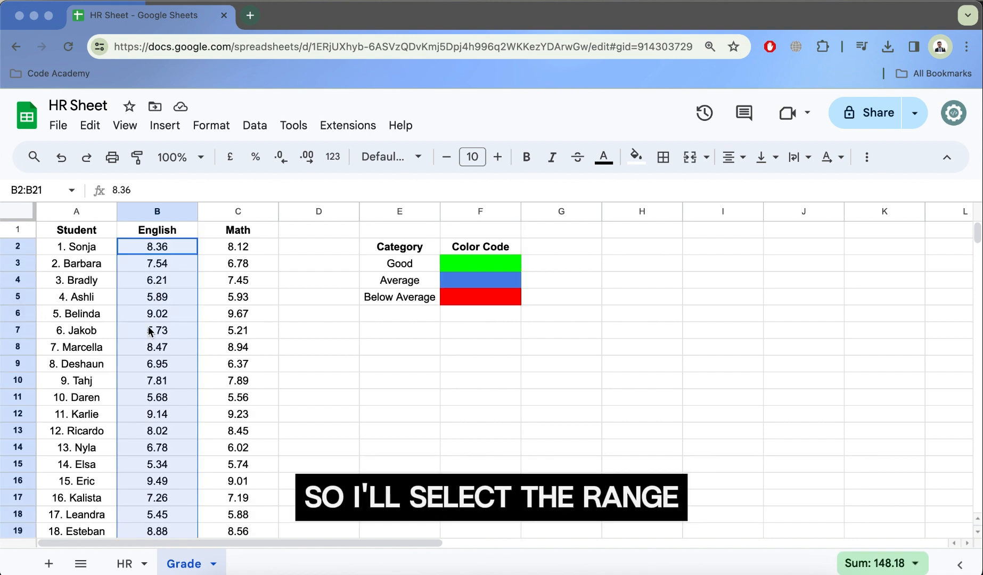
{"action": "left_click", "coordinate": [212, 128]}
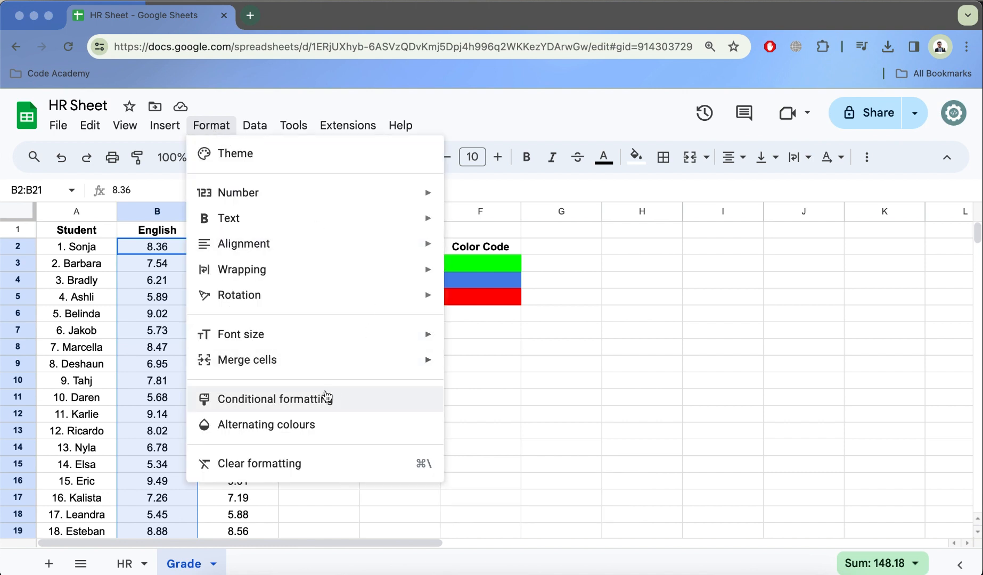
{"action": "left_click", "coordinate": [319, 399]}
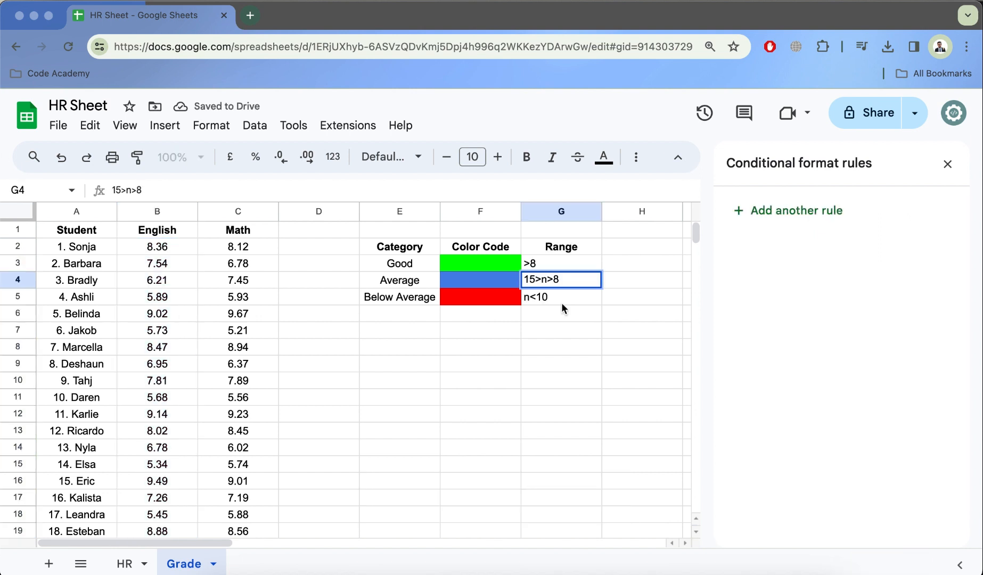
Step: Change the Average category's range in cell G4 to 8>n>6
{"action": "double_click", "coordinate": [536, 276]}
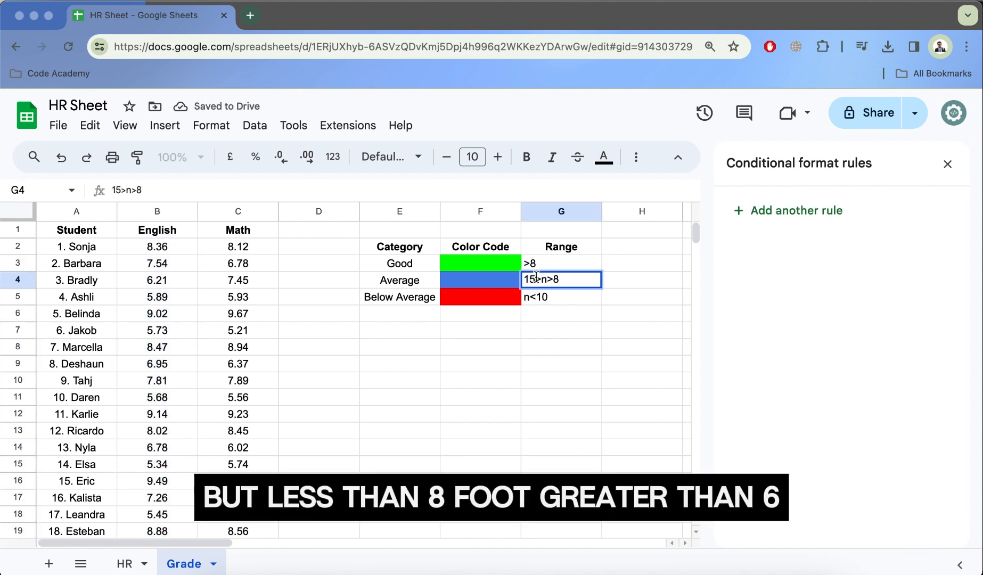
{"action": "key", "text": "BackSpace"}
{"action": "key", "text": "BackSpace"}
{"action": "type", "text": "8"}
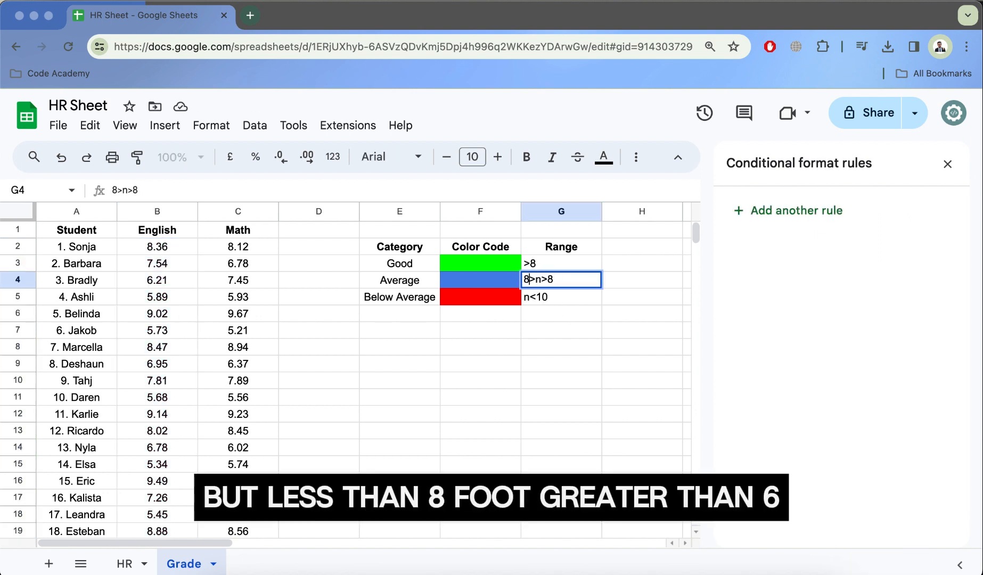
{"action": "key", "text": "BackSpace"}
{"action": "type", "text": "6"}
Step: Change the Below Average category's range in cell G5 to n<6
{"action": "double_click", "coordinate": [564, 299]}
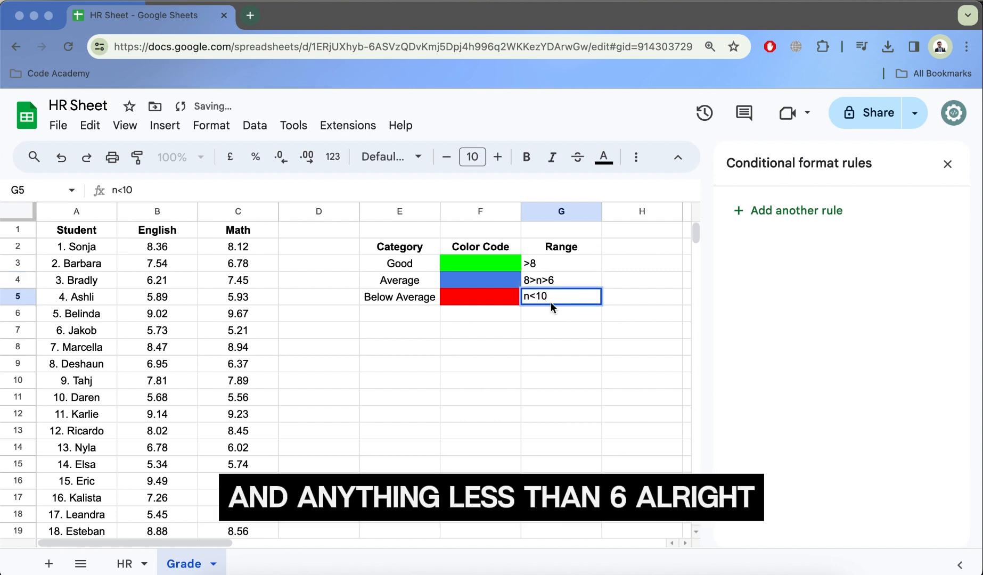
{"action": "key", "text": "BackSpace"}
{"action": "key", "text": "BackSpace"}
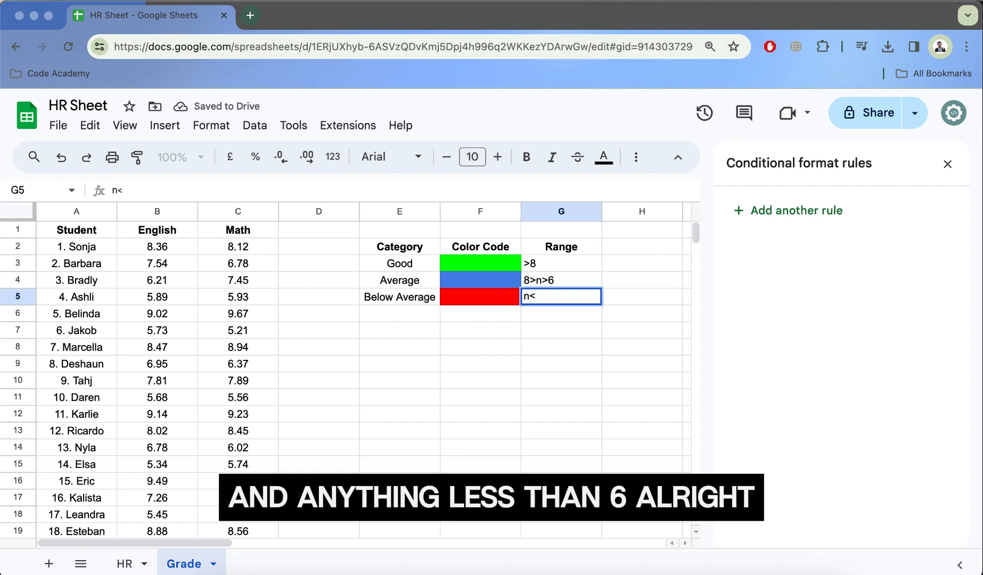
{"action": "type", "text": "6"}
{"action": "key", "text": "Return"}
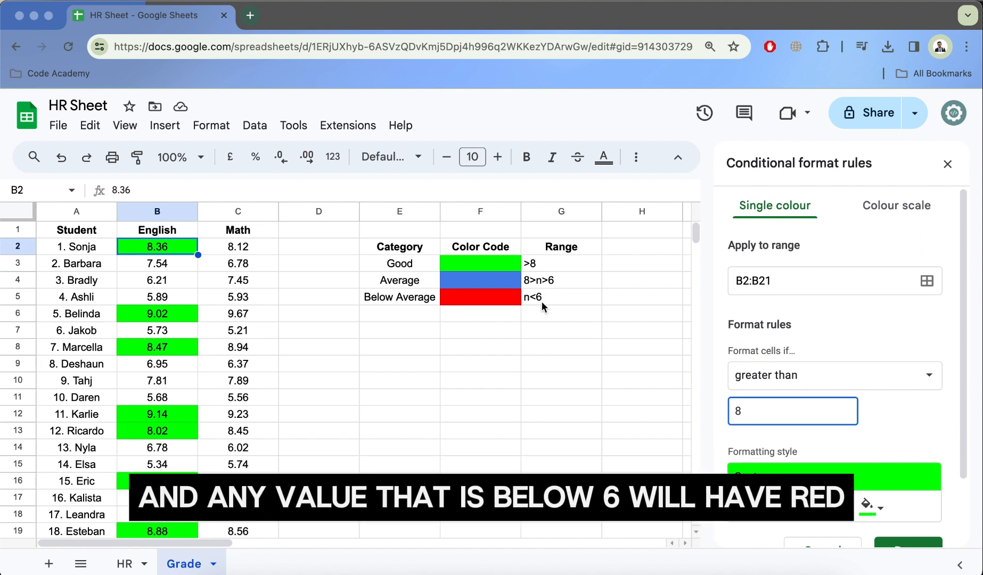
Step: Add a second conditional format rule for the English grades in B2:B21 that applies when the value is between 8 and 6
{"action": "scroll", "coordinate": [853, 373], "scroll_direction": "down", "scroll_amount": 2}
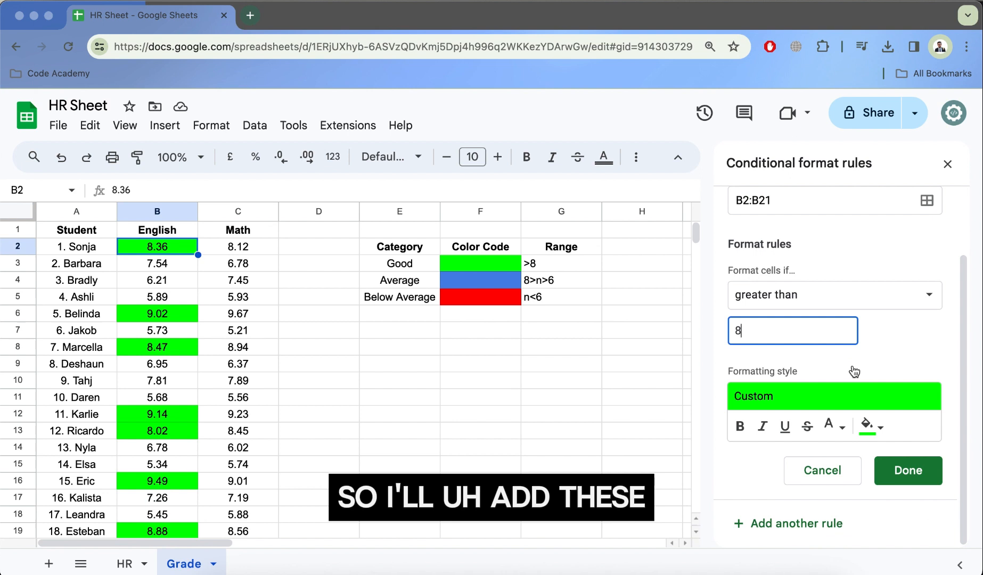
{"action": "left_click", "coordinate": [807, 524]}
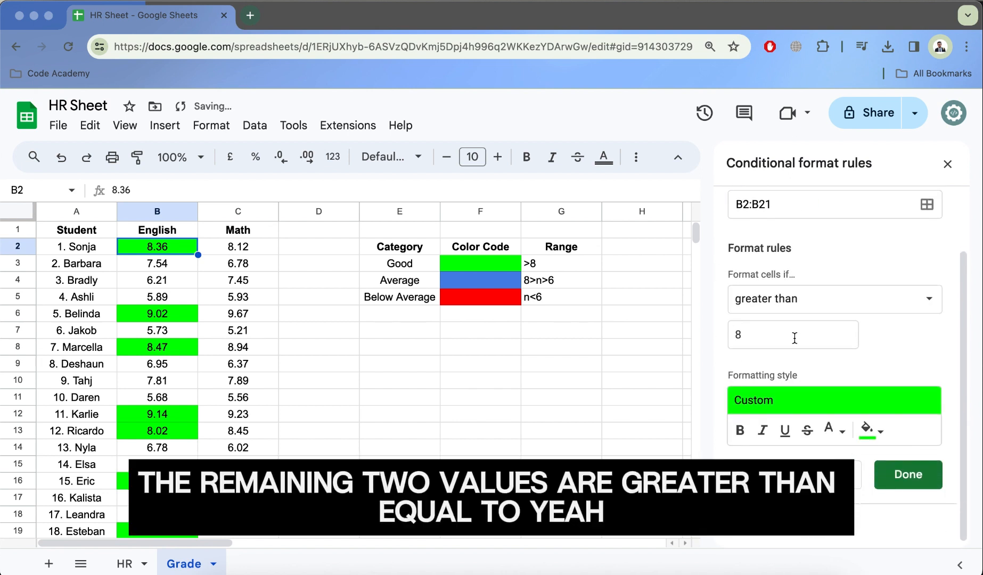
{"action": "left_click", "coordinate": [770, 332]}
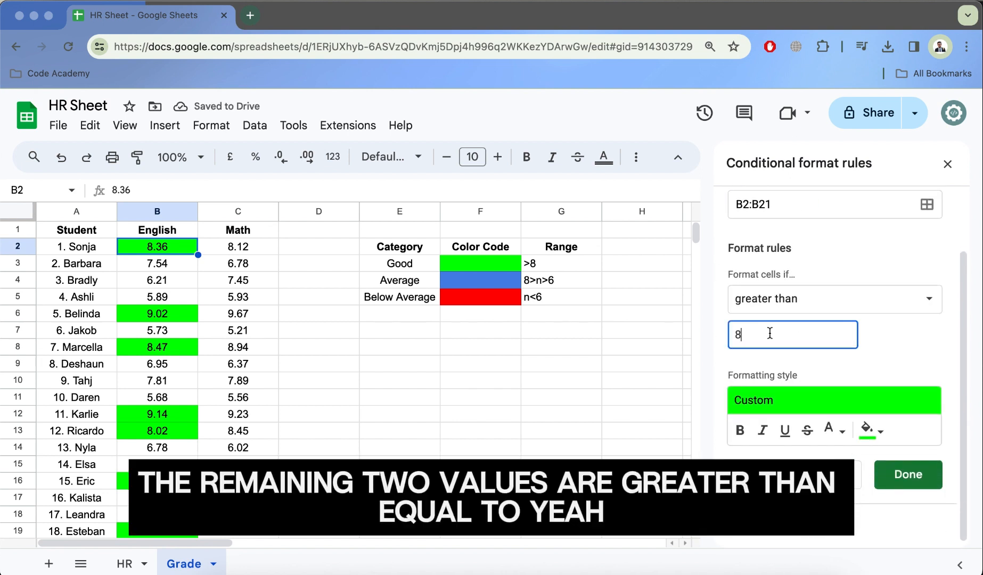
{"action": "left_click", "coordinate": [830, 311]}
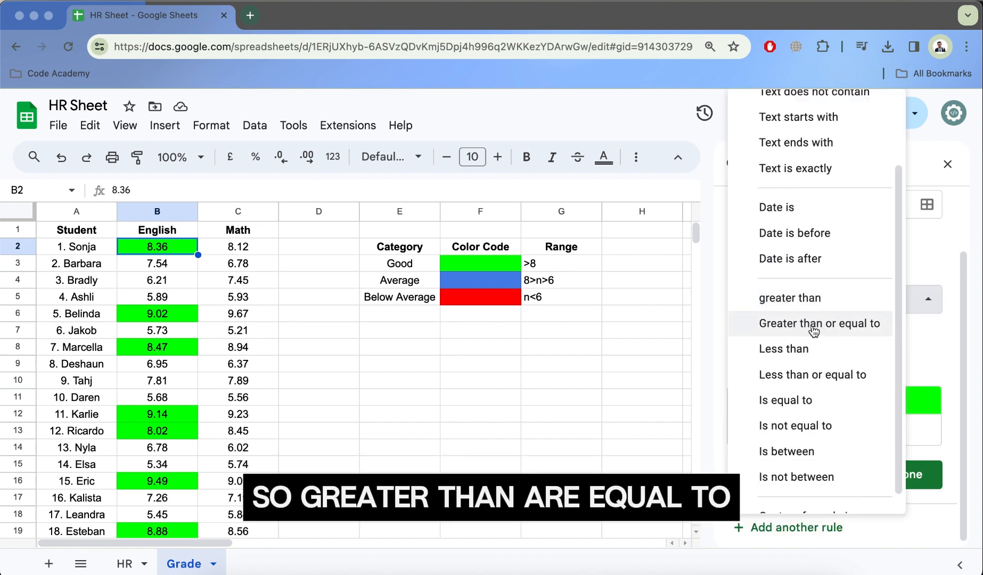
{"action": "left_click", "coordinate": [813, 329]}
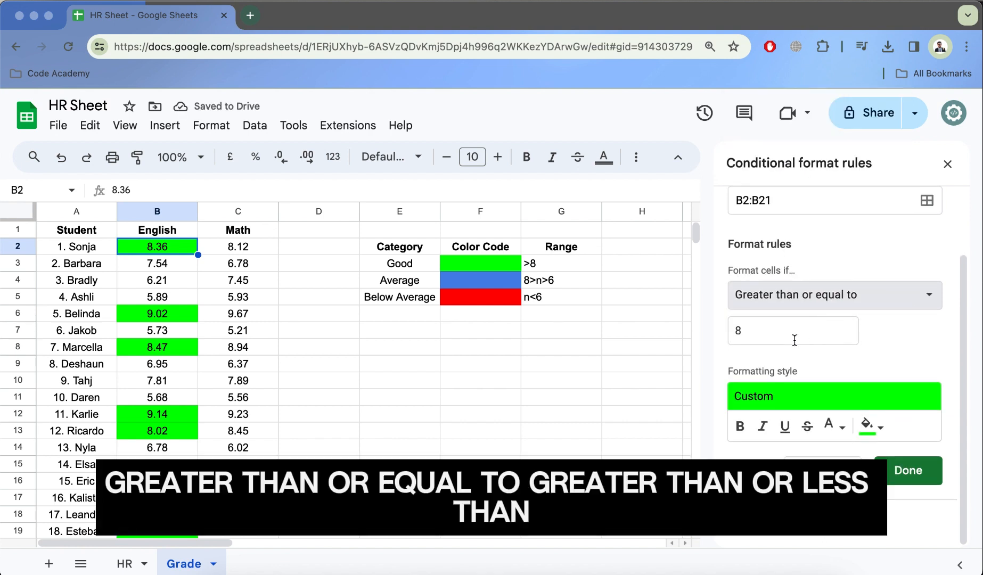
{"action": "left_click", "coordinate": [803, 300]}
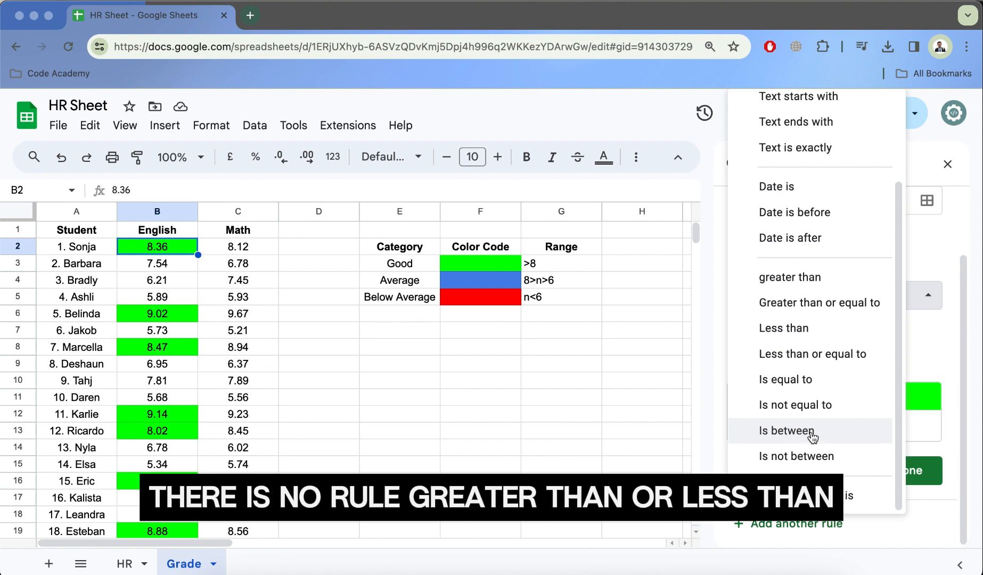
{"action": "left_click", "coordinate": [779, 440]}
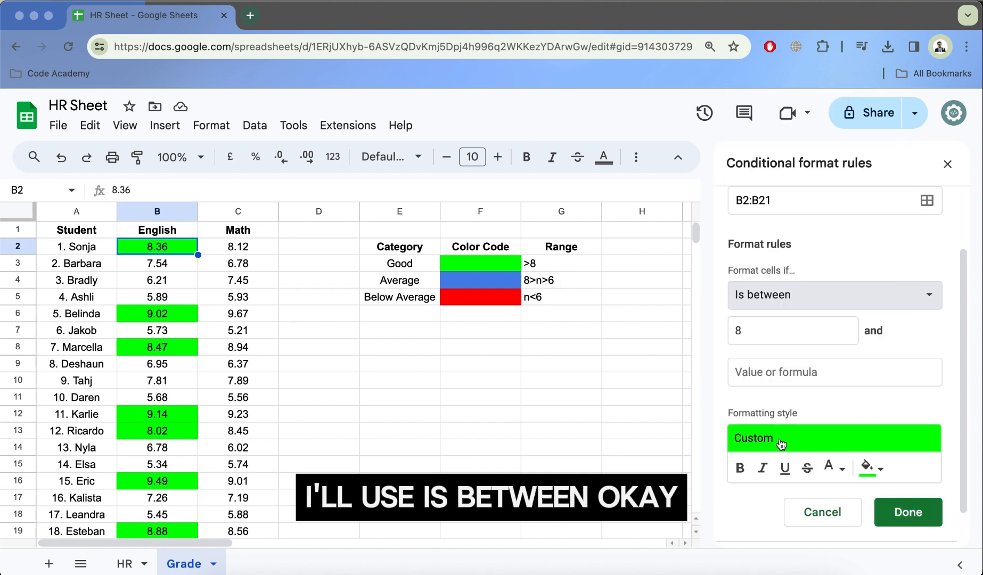
{"action": "left_click", "coordinate": [760, 331]}
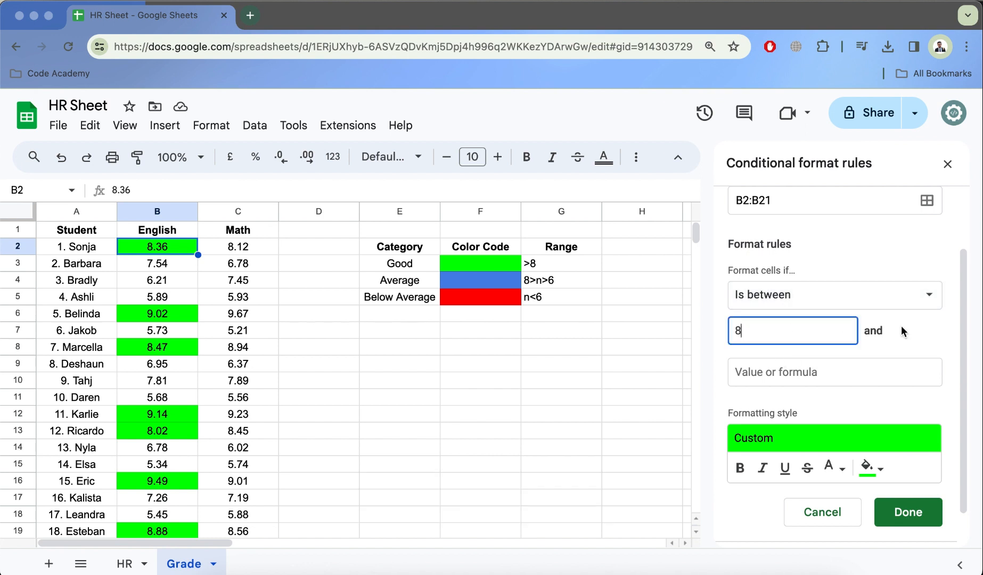
{"action": "left_click", "coordinate": [799, 372]}
{"action": "type", "text": "6"}
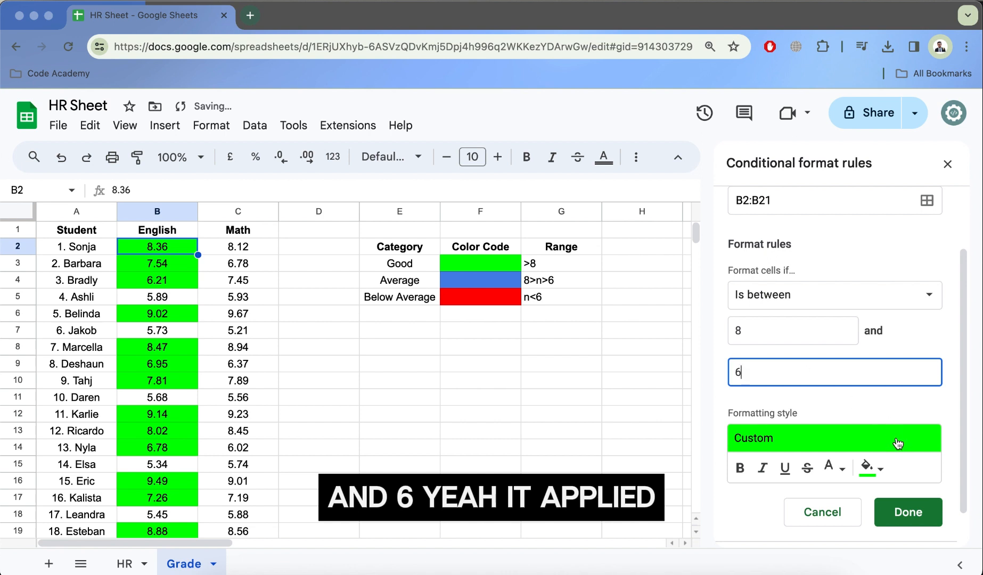
Step: Set the fill of the between-8-and-6 rule to the legend's blue for Average grades
{"action": "left_click", "coordinate": [870, 468]}
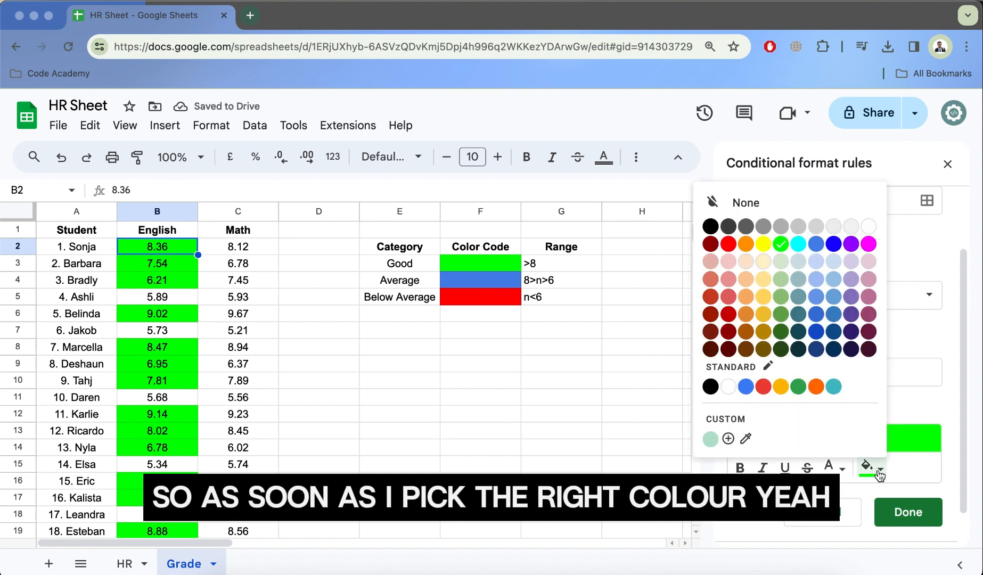
{"action": "left_click", "coordinate": [815, 244]}
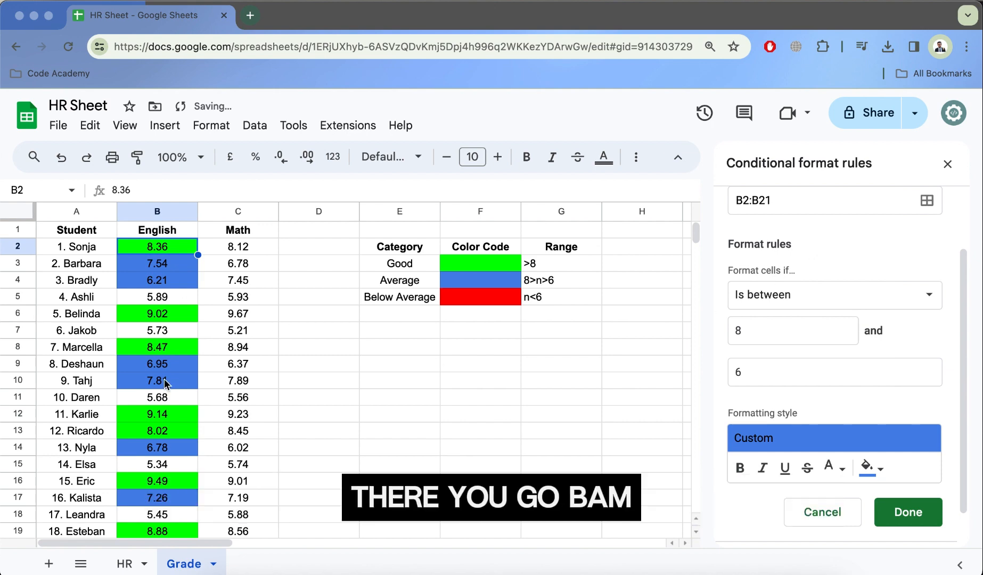
{"action": "scroll", "coordinate": [160, 379], "scroll_direction": "down", "scroll_amount": 3}
{"action": "scroll", "coordinate": [160, 379], "scroll_direction": "up", "scroll_amount": 3}
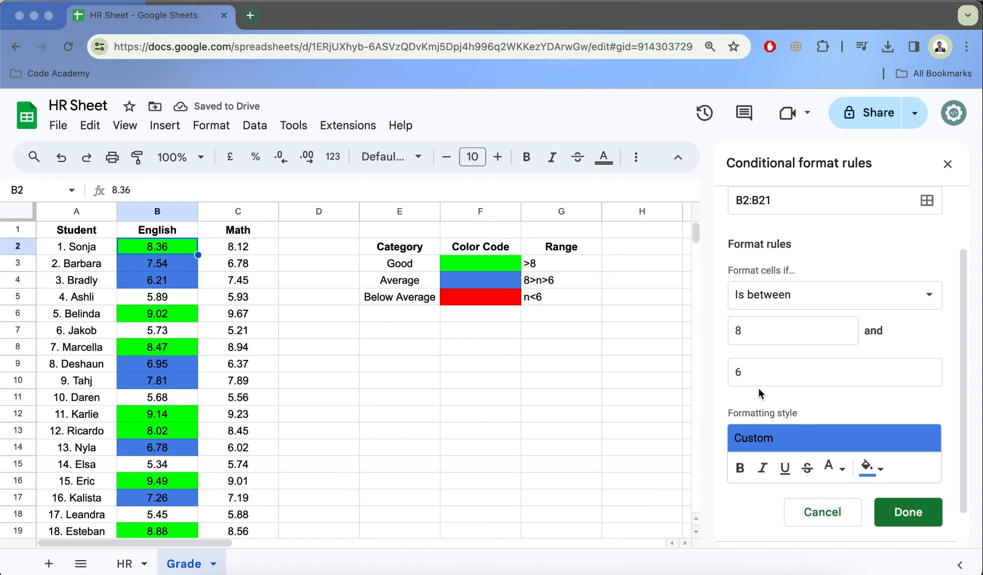
Step: Add a third conditional format rule for the English grades in B2:B21 that applies when the value is less than 6
{"action": "scroll", "coordinate": [758, 387], "scroll_direction": "down", "scroll_amount": 1}
{"action": "left_click", "coordinate": [810, 525]}
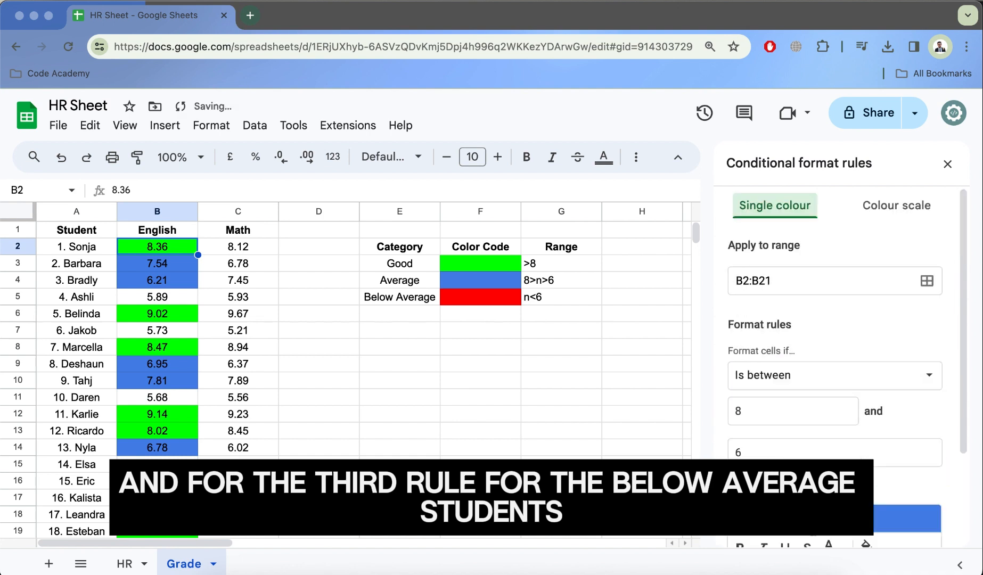
{"action": "scroll", "coordinate": [756, 381], "scroll_direction": "down", "scroll_amount": 1}
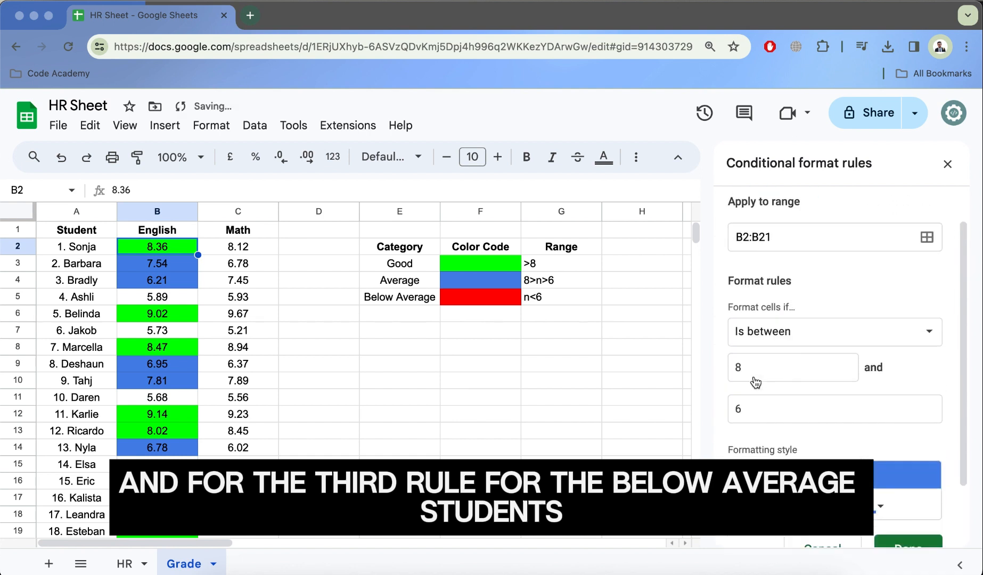
{"action": "left_click", "coordinate": [769, 341]}
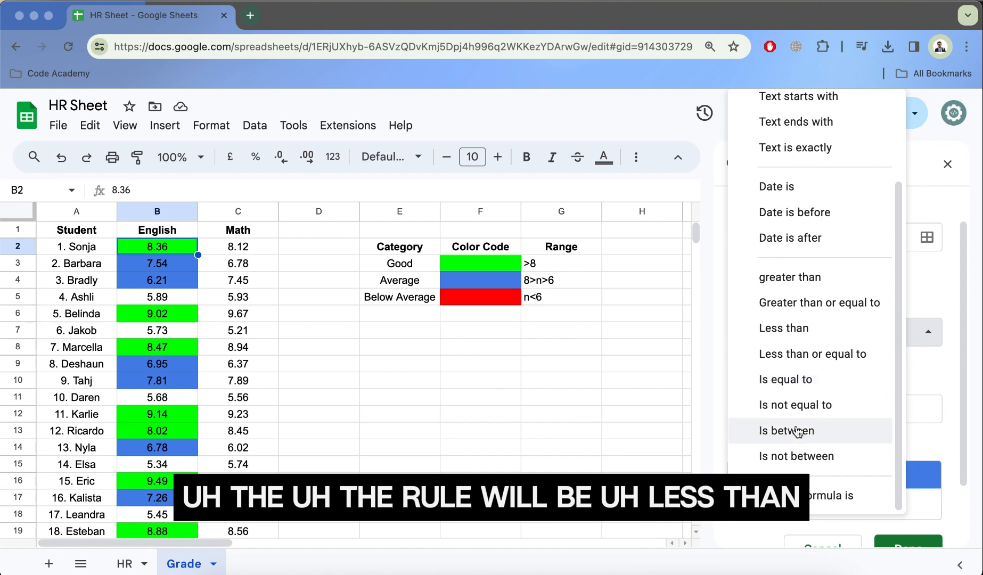
{"action": "left_click", "coordinate": [787, 325]}
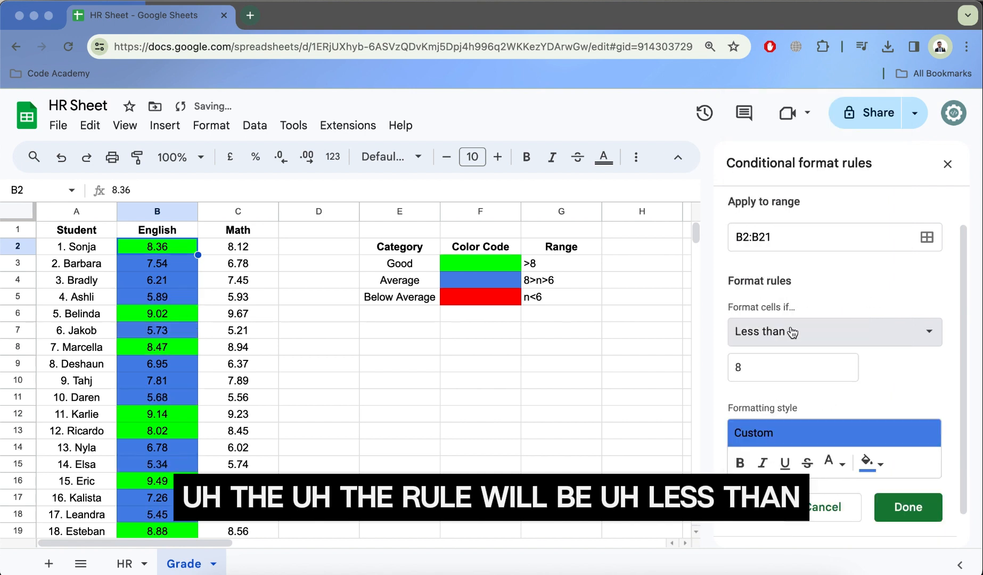
{"action": "left_click", "coordinate": [775, 372]}
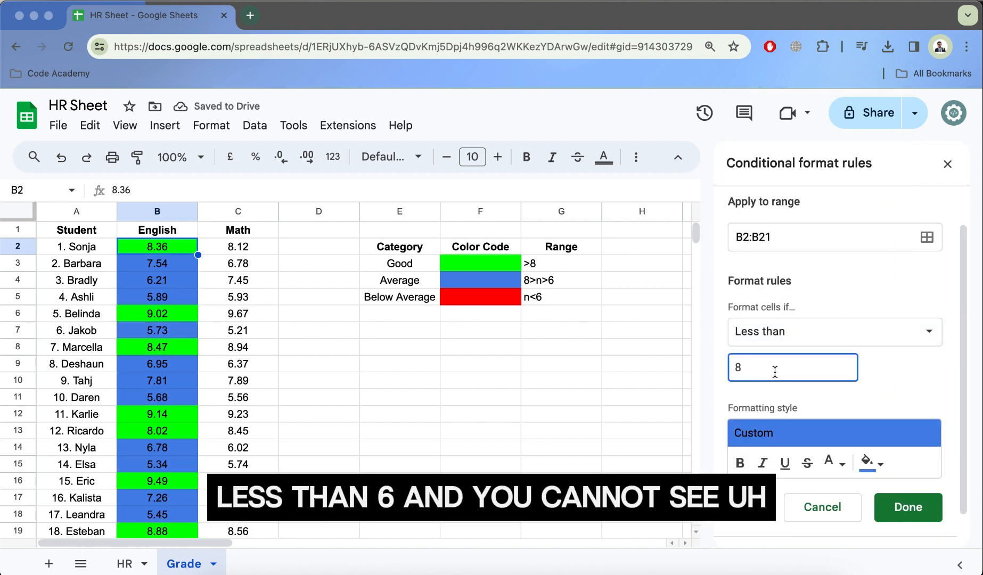
{"action": "key", "text": "BackSpace"}
{"action": "type", "text": "6"}
Step: Give the less-than-6 rule a red fill and save the English column's formatting rules
{"action": "left_click", "coordinate": [879, 467]}
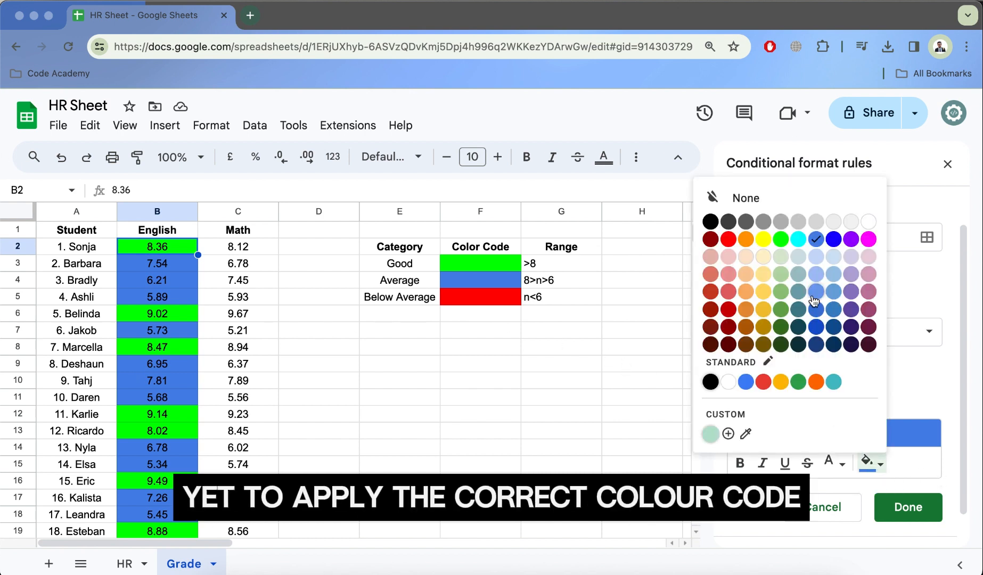
{"action": "left_click", "coordinate": [728, 239]}
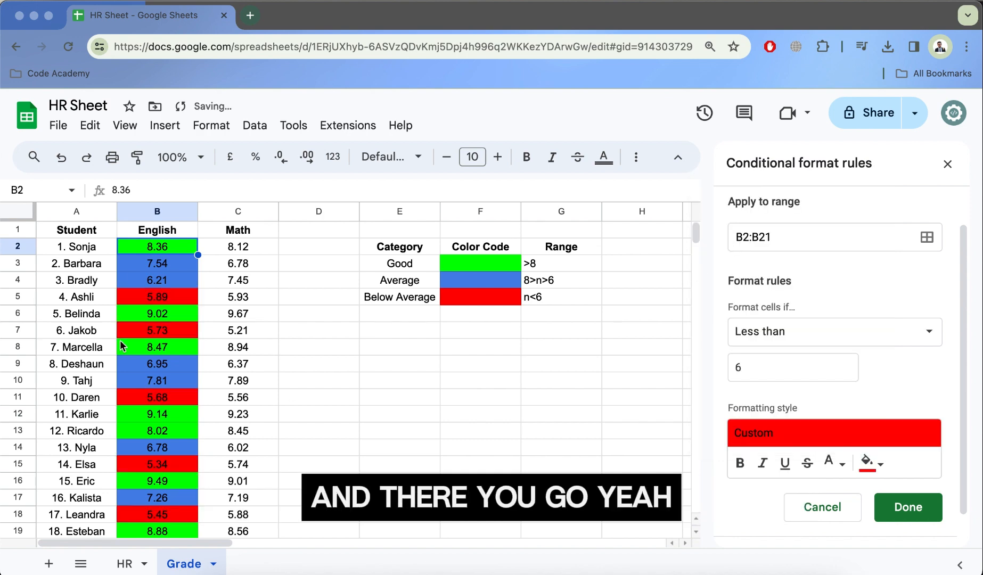
{"action": "scroll", "coordinate": [120, 343], "scroll_direction": "down", "scroll_amount": 3}
{"action": "scroll", "coordinate": [224, 316], "scroll_direction": "up", "scroll_amount": 3}
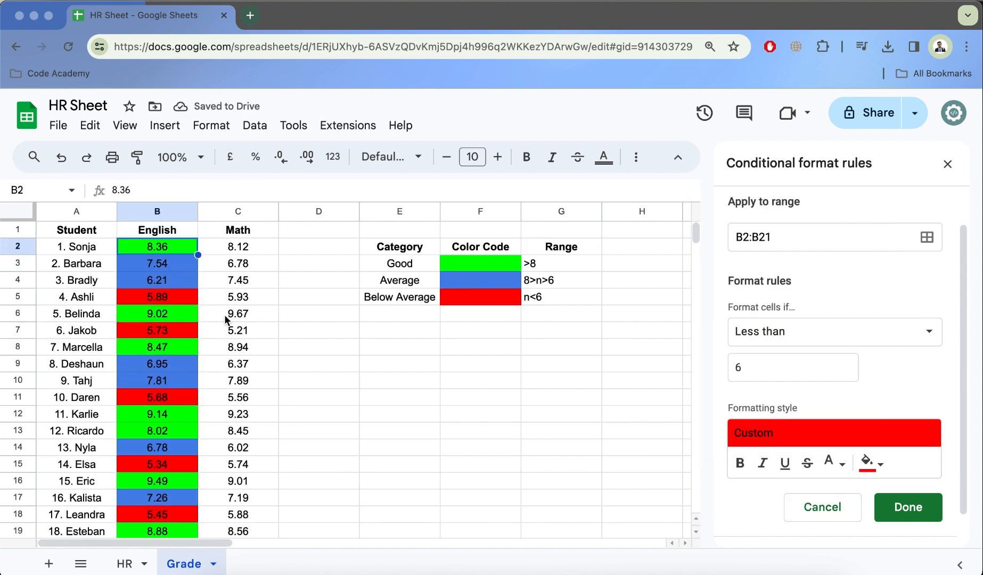
{"action": "left_click", "coordinate": [907, 506]}
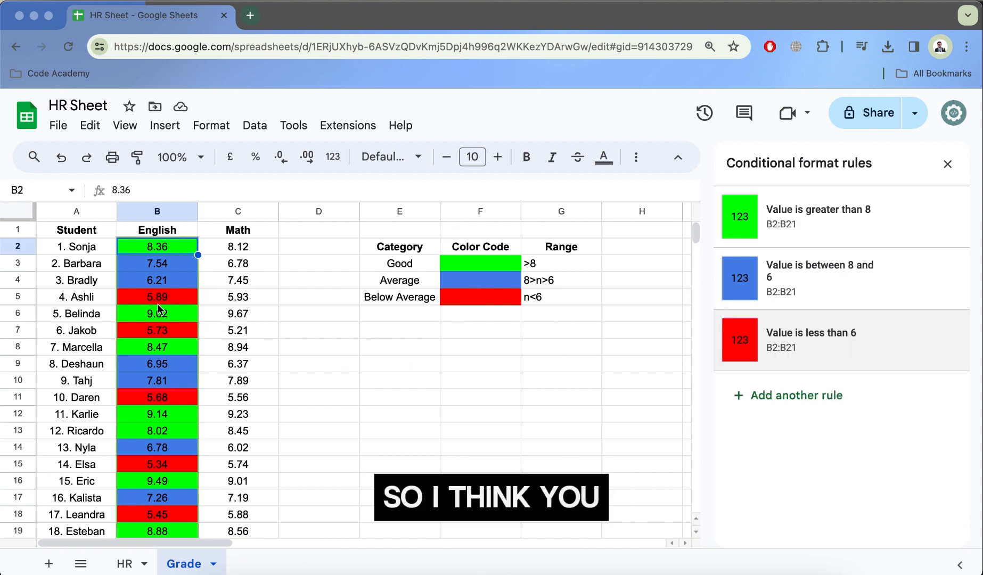
{"action": "left_click", "coordinate": [249, 280]}
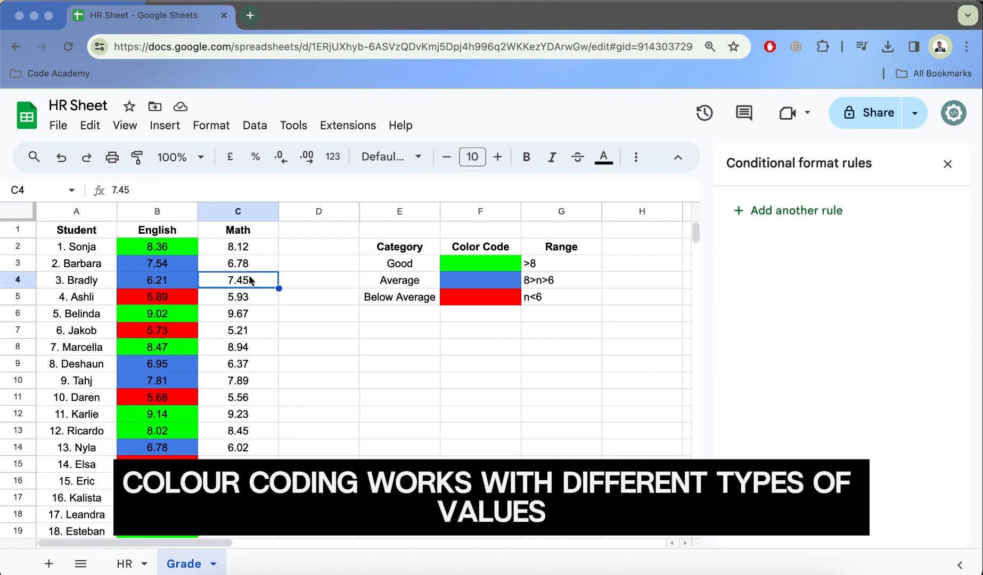